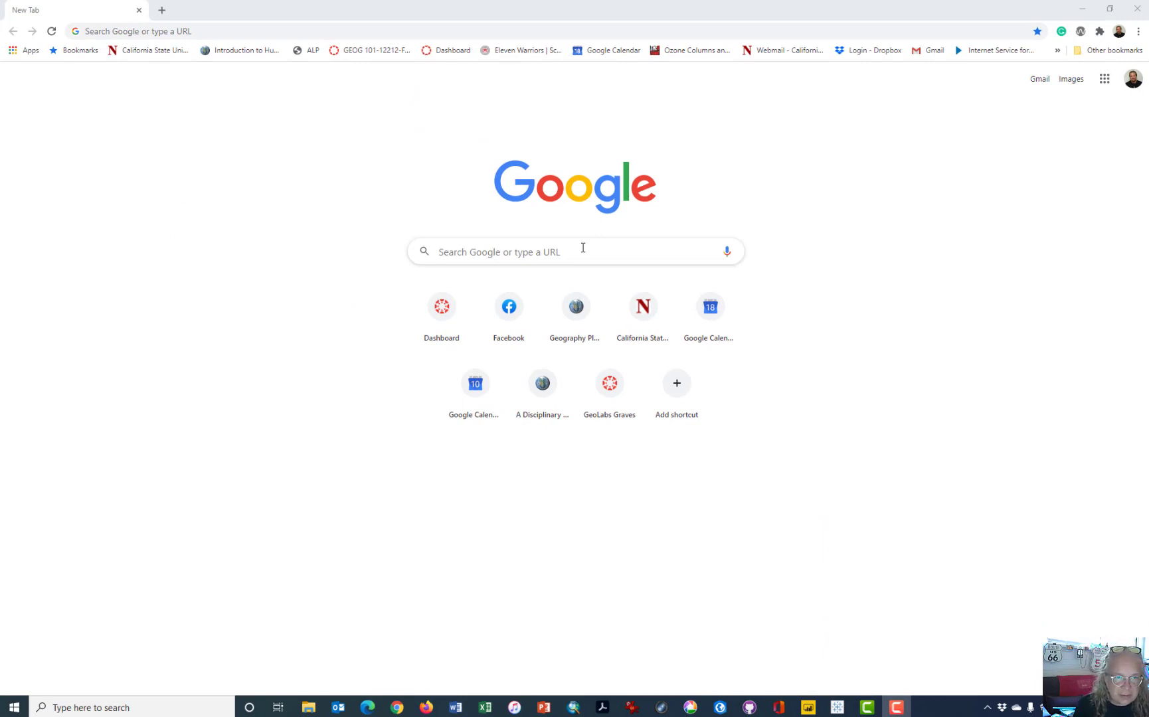
Step: Search Google for census data, and from the Census Bureau's Data page reach the Advanced Search on data.census.gov
left_click(583, 248)
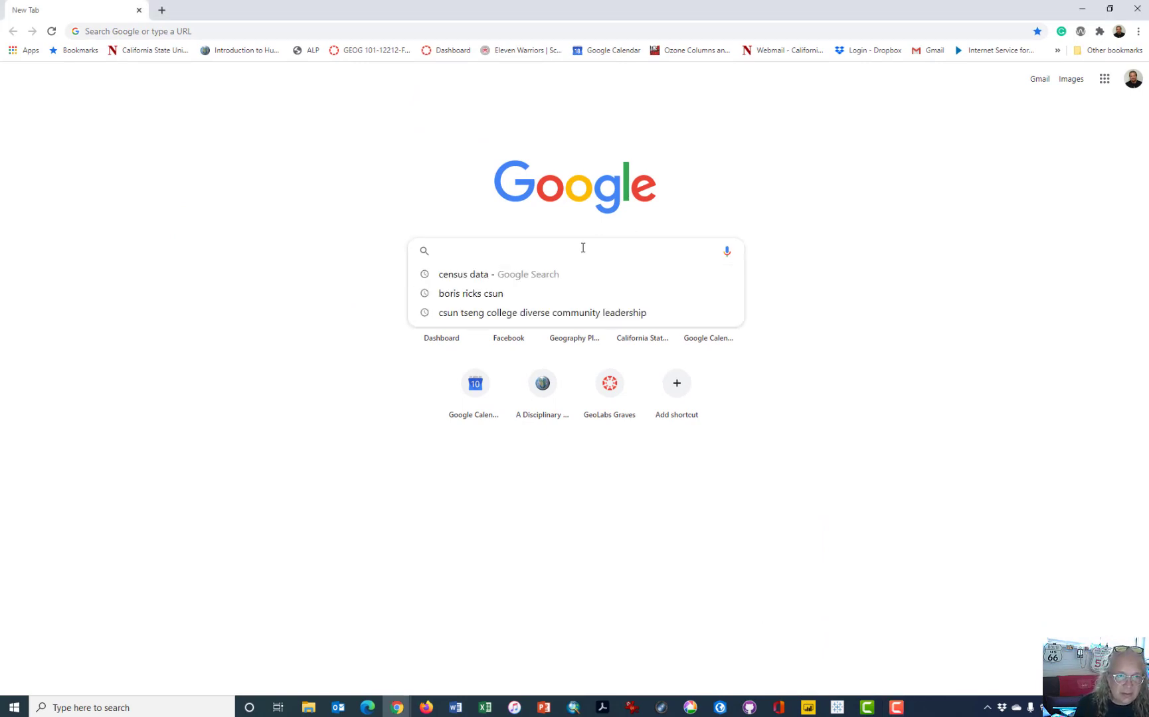
left_click(484, 281)
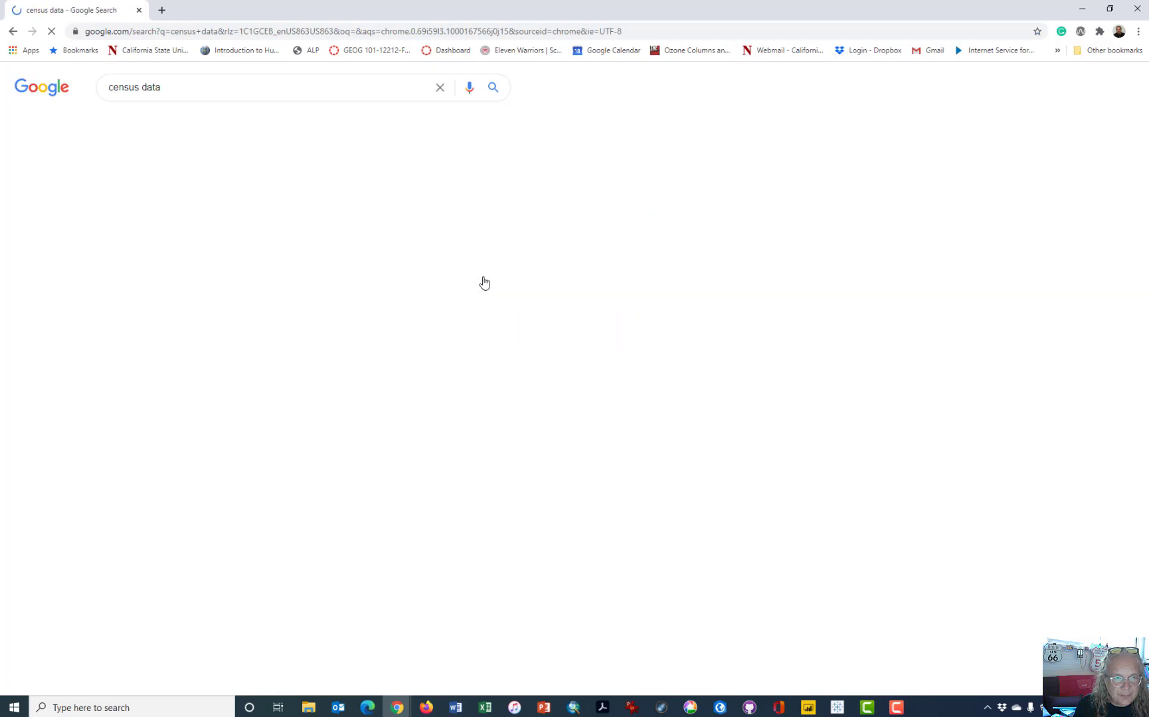
scroll(308, 264, "down", 4)
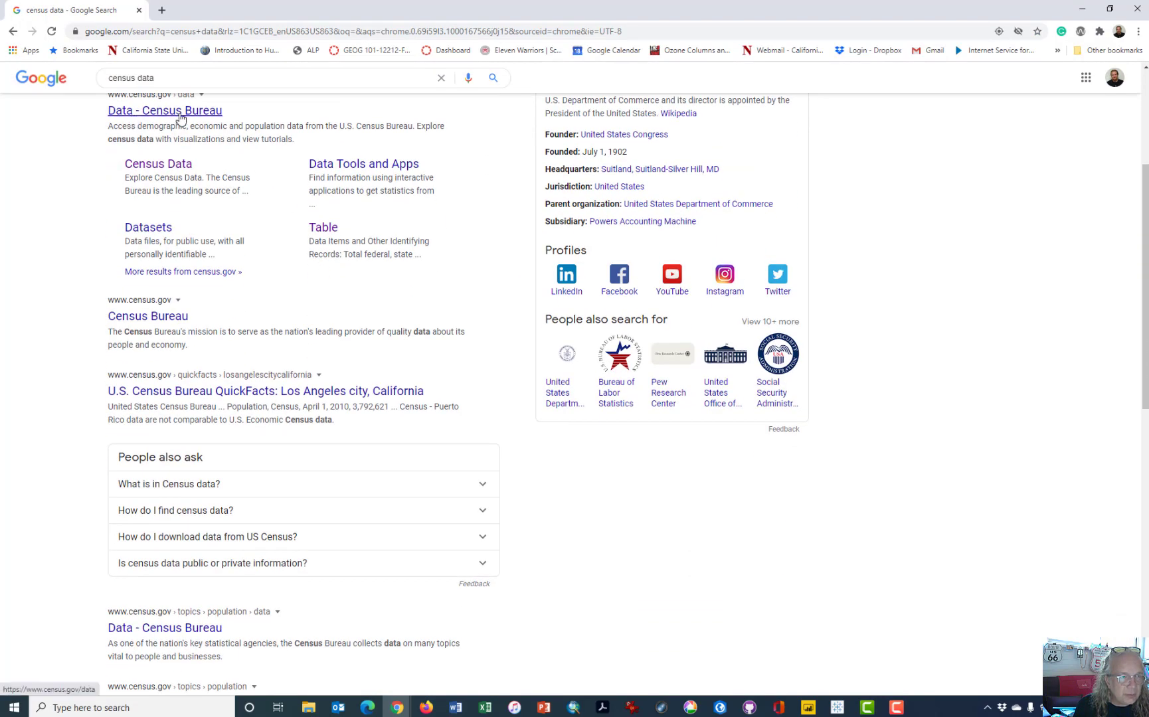
left_click(179, 118)
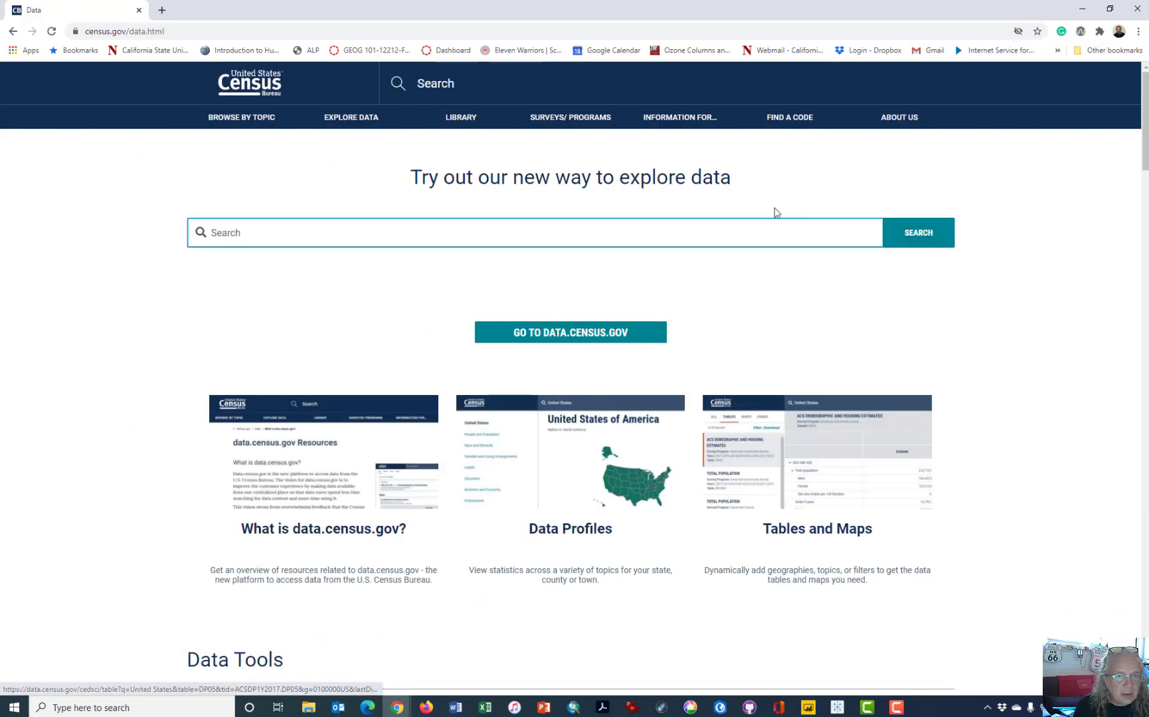
left_click(587, 340)
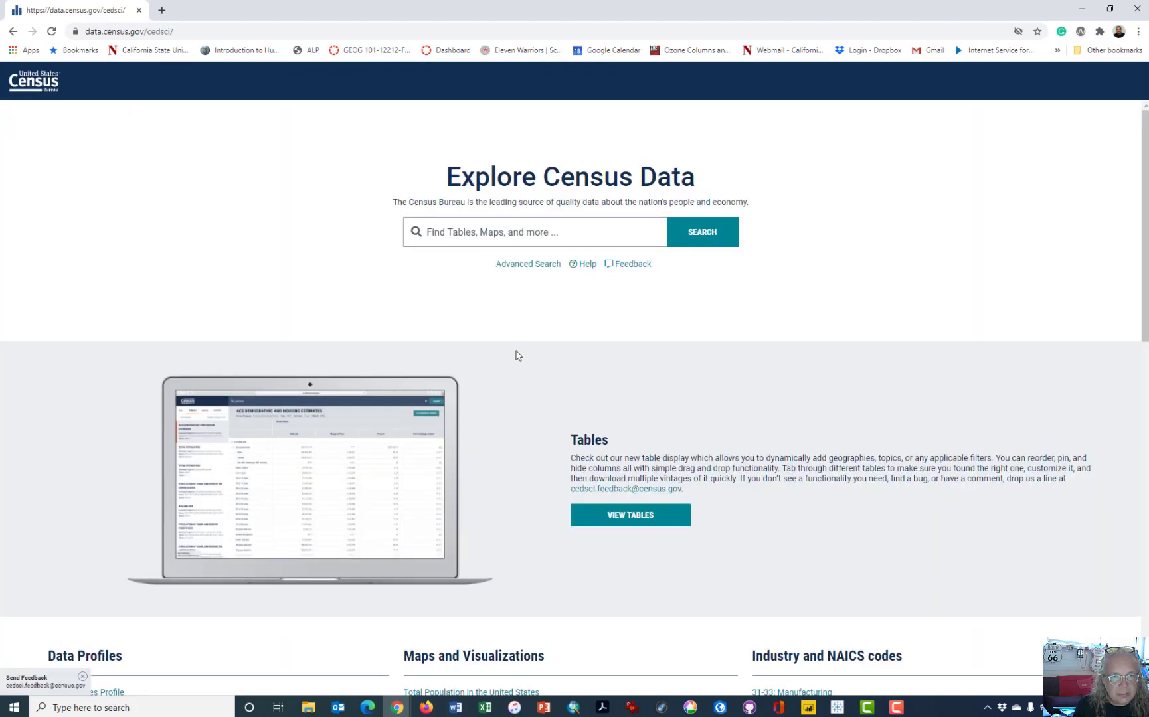
left_click(528, 265)
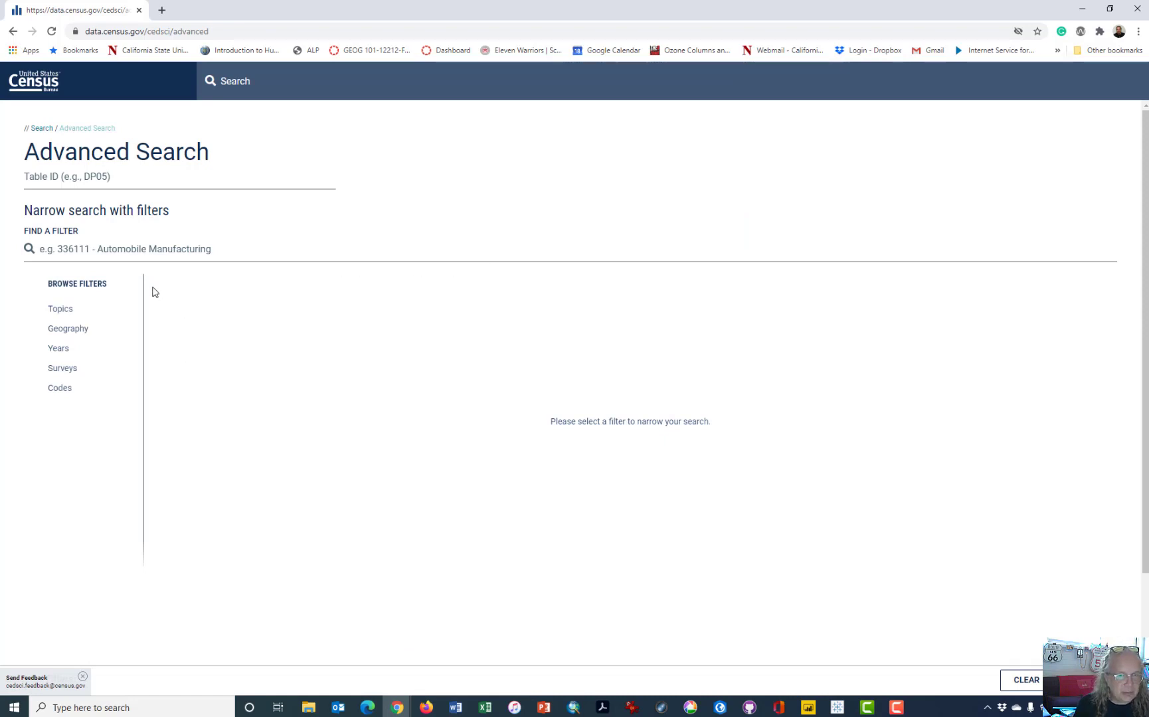
Step: Filter the advanced search by the survey ANN Business Patterns Zipcode Business Patterns
left_click(63, 377)
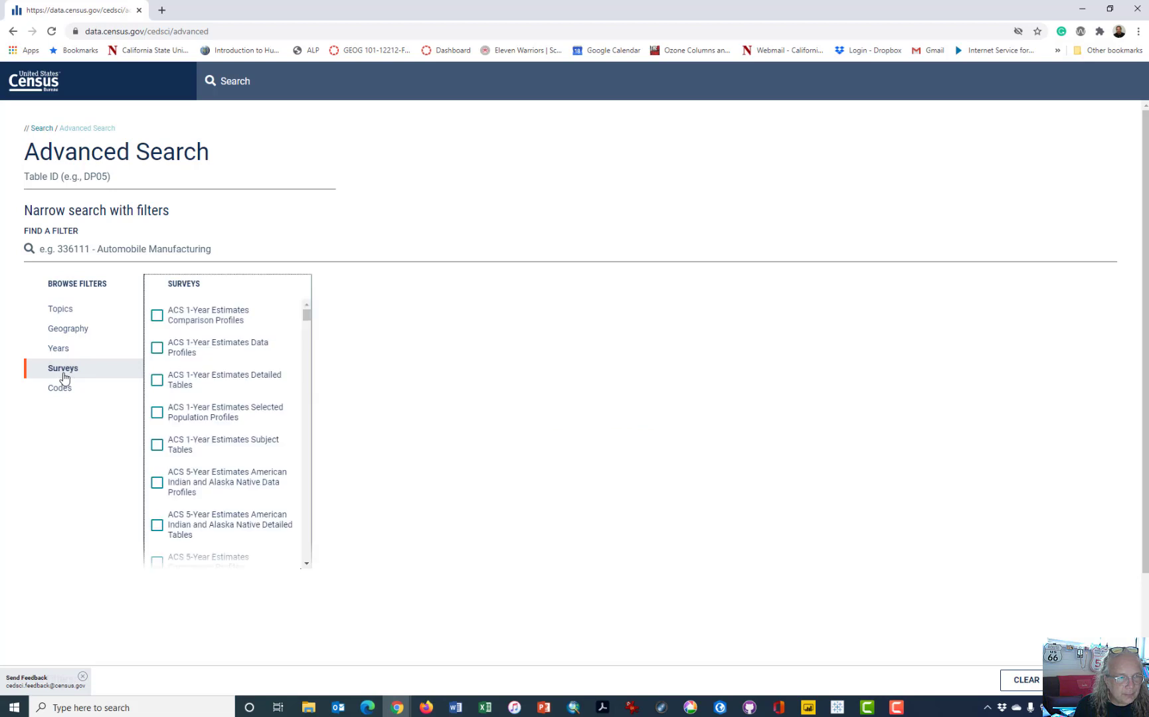
scroll(196, 393, "down", 3)
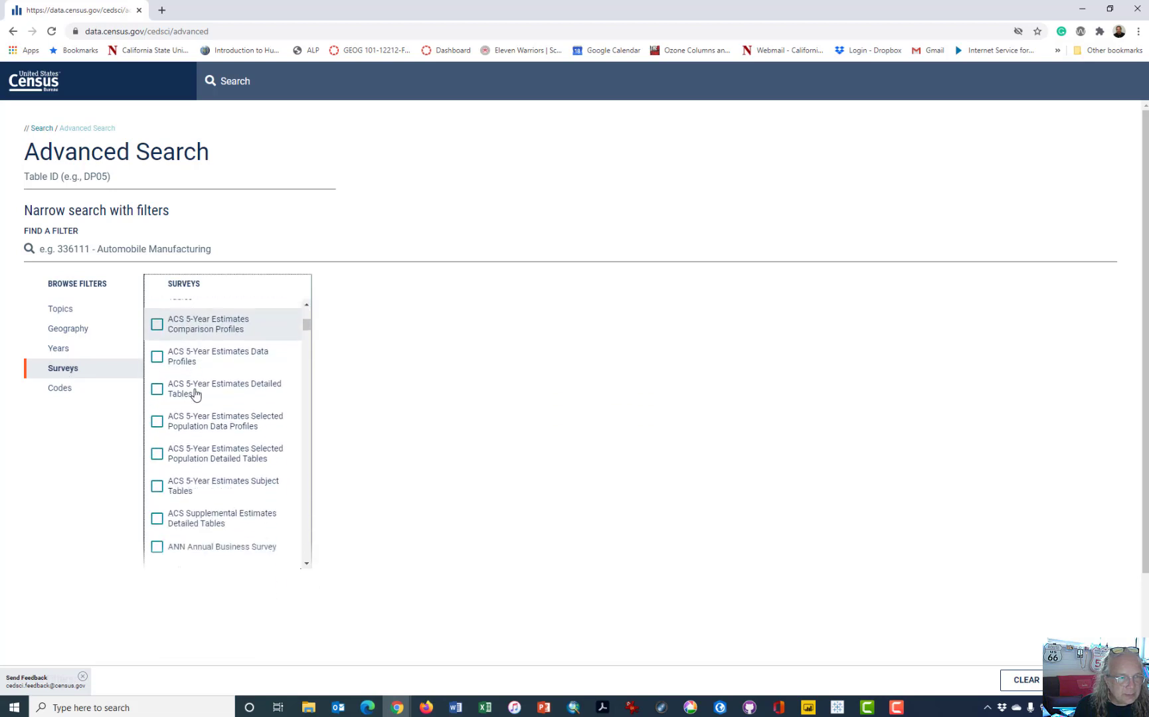
scroll(195, 394, "down", 1)
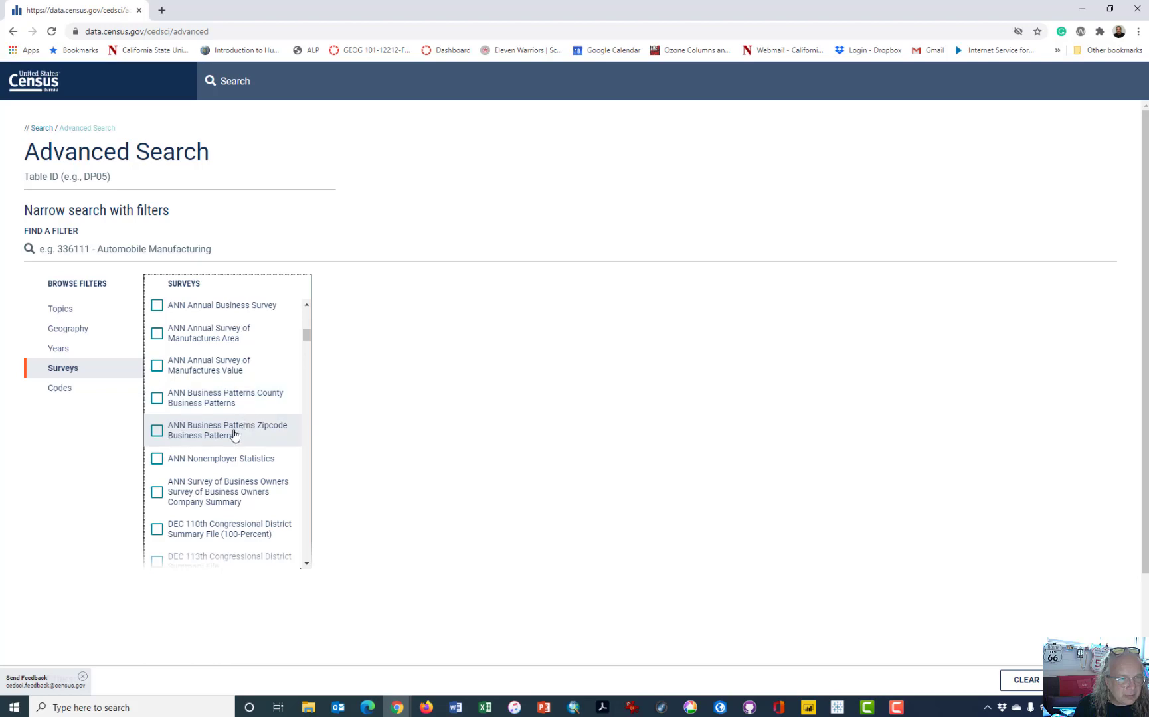
left_click(159, 431)
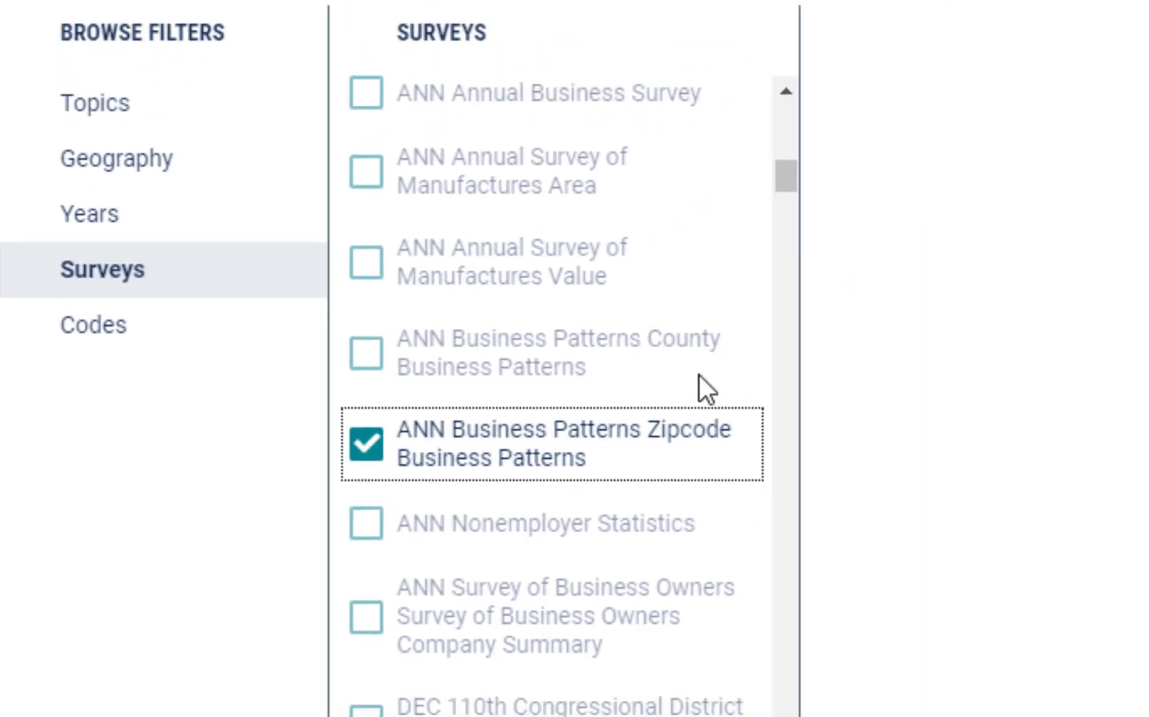
Step: Add the year 2018 as a filter
left_click(73, 426)
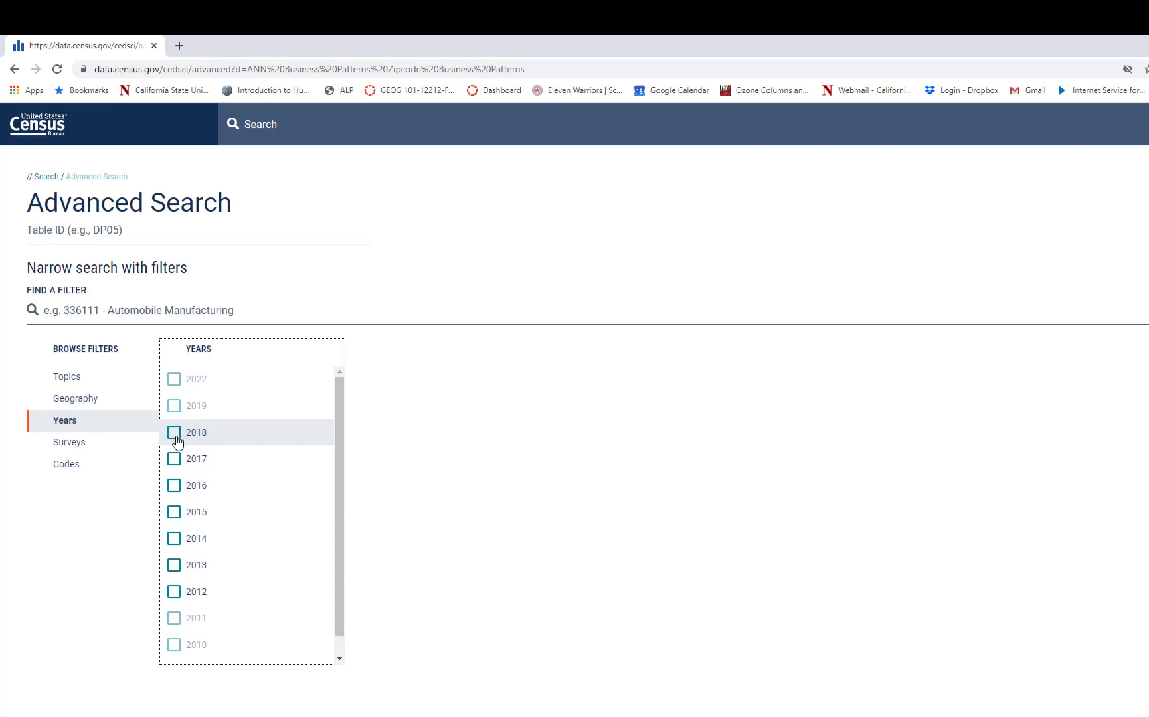
left_click(175, 433)
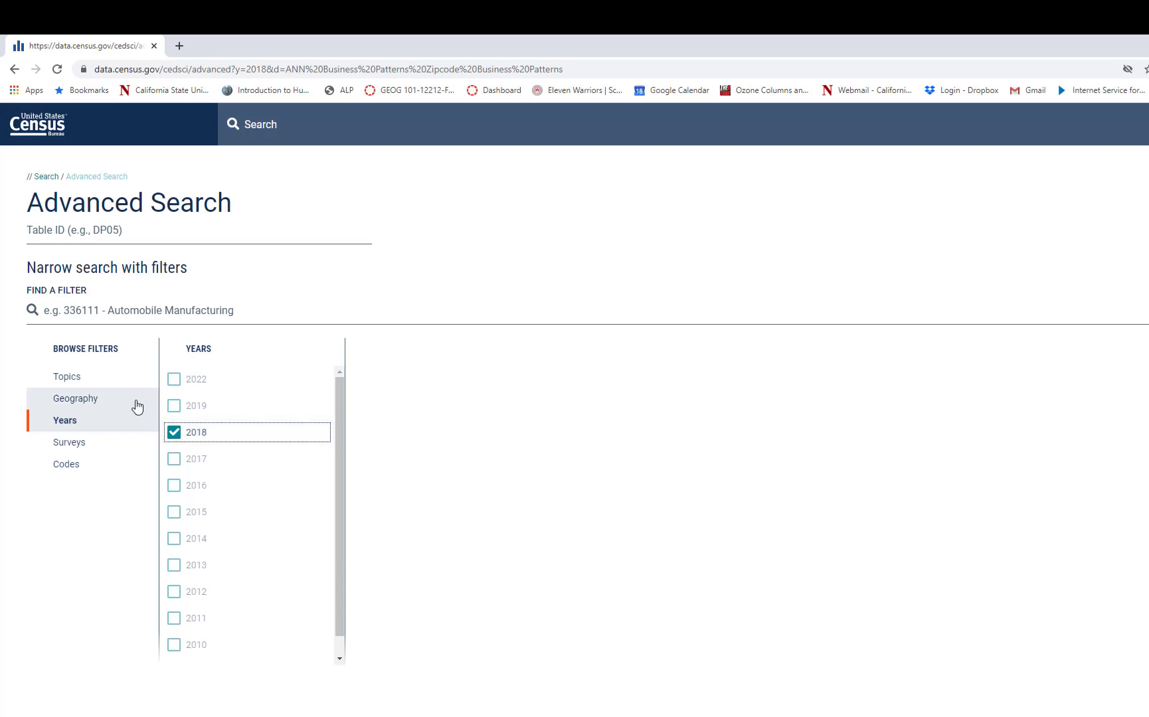
Step: Look through the geography filter levels and open 5-Digit Zip Code
left_click(112, 405)
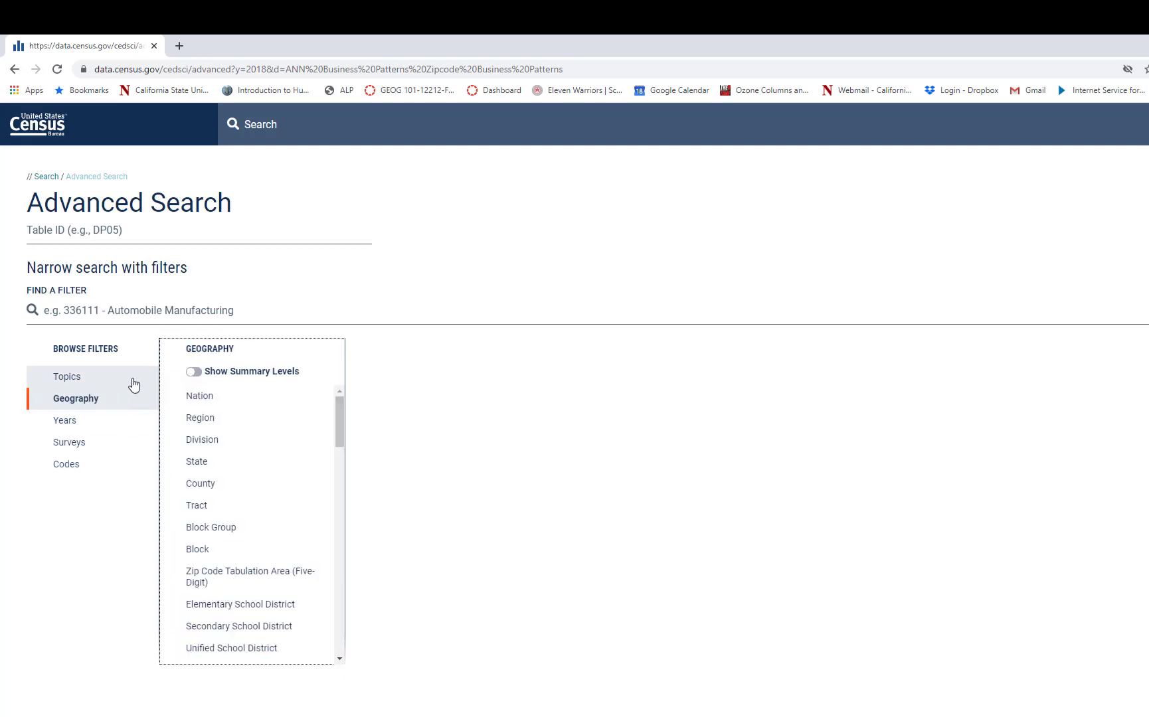
scroll(231, 424, "down", 1)
scroll(231, 423, "down", 2)
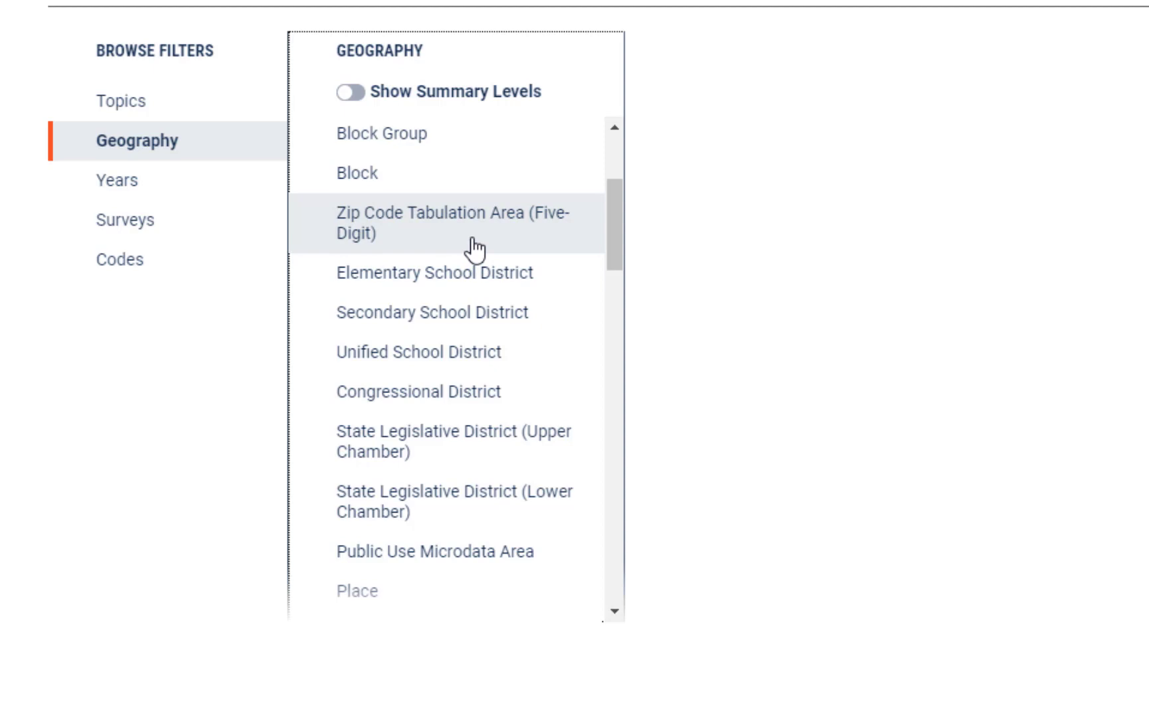
scroll(474, 250, "down", 9)
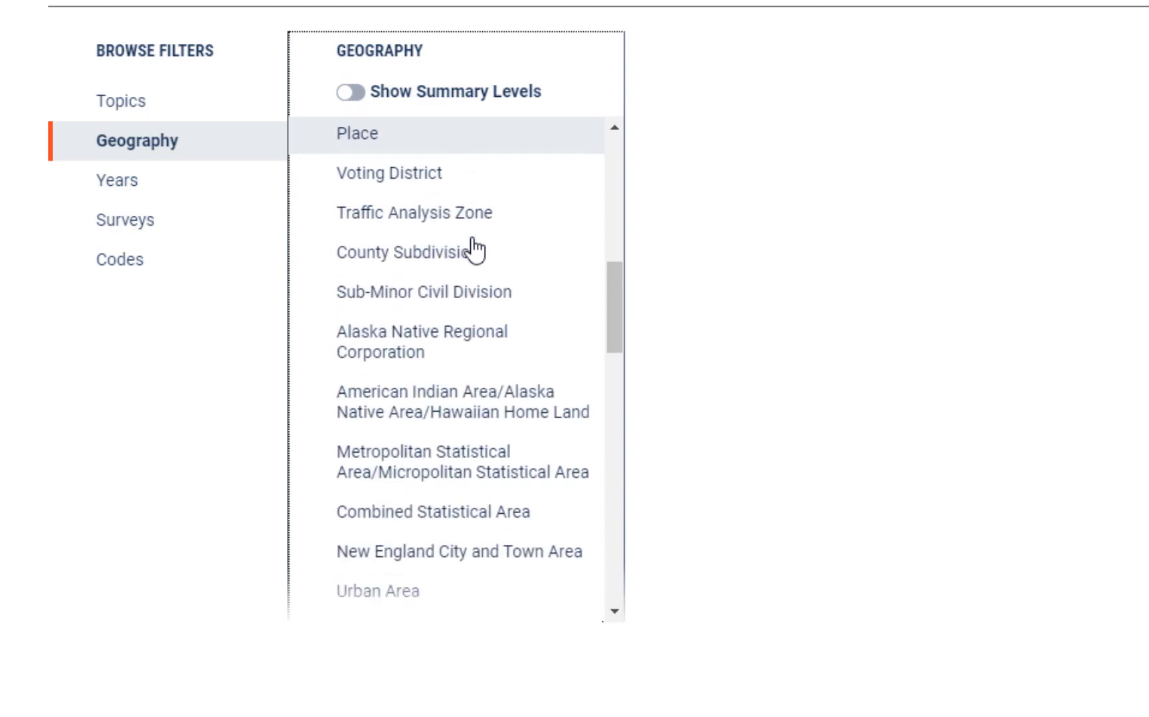
scroll(475, 250, "down", 4)
scroll(475, 250, "down", 6)
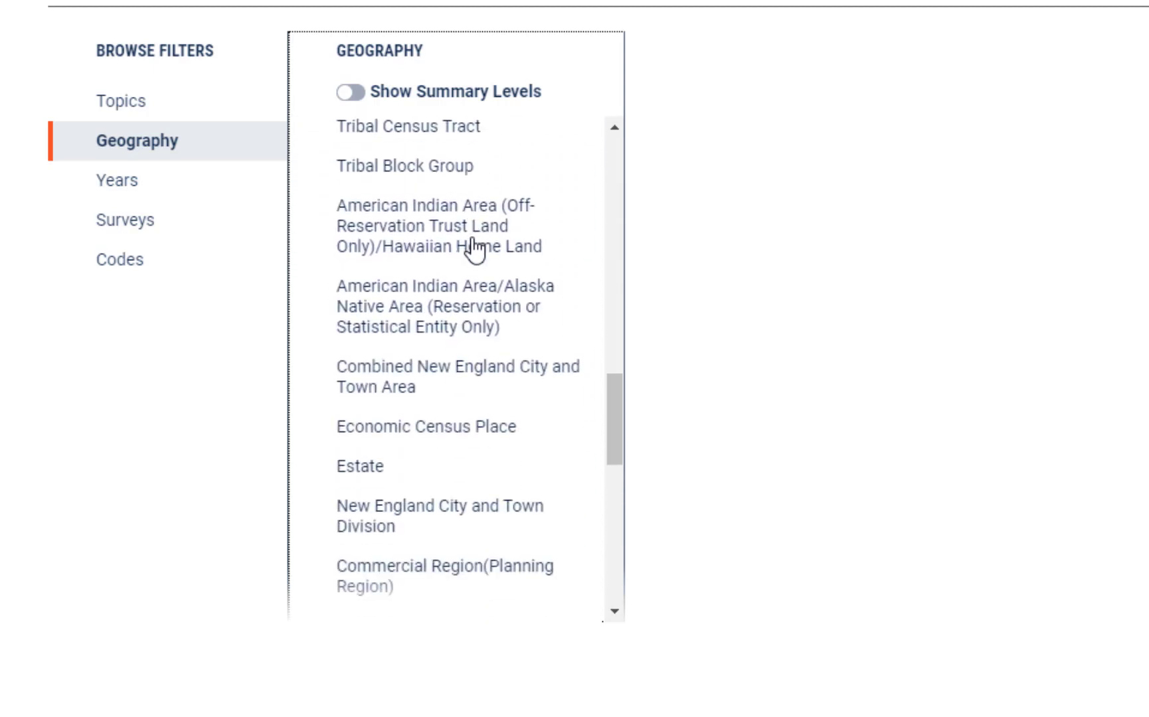
scroll(474, 249, "down", 7)
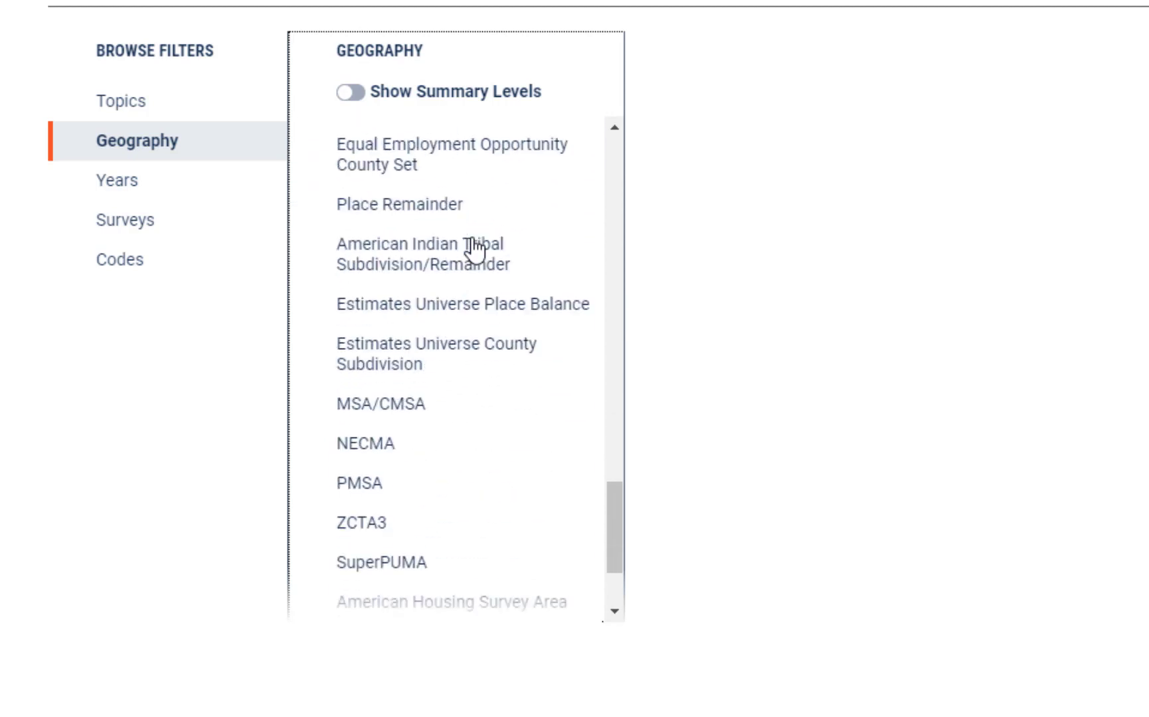
scroll(474, 250, "up", 4)
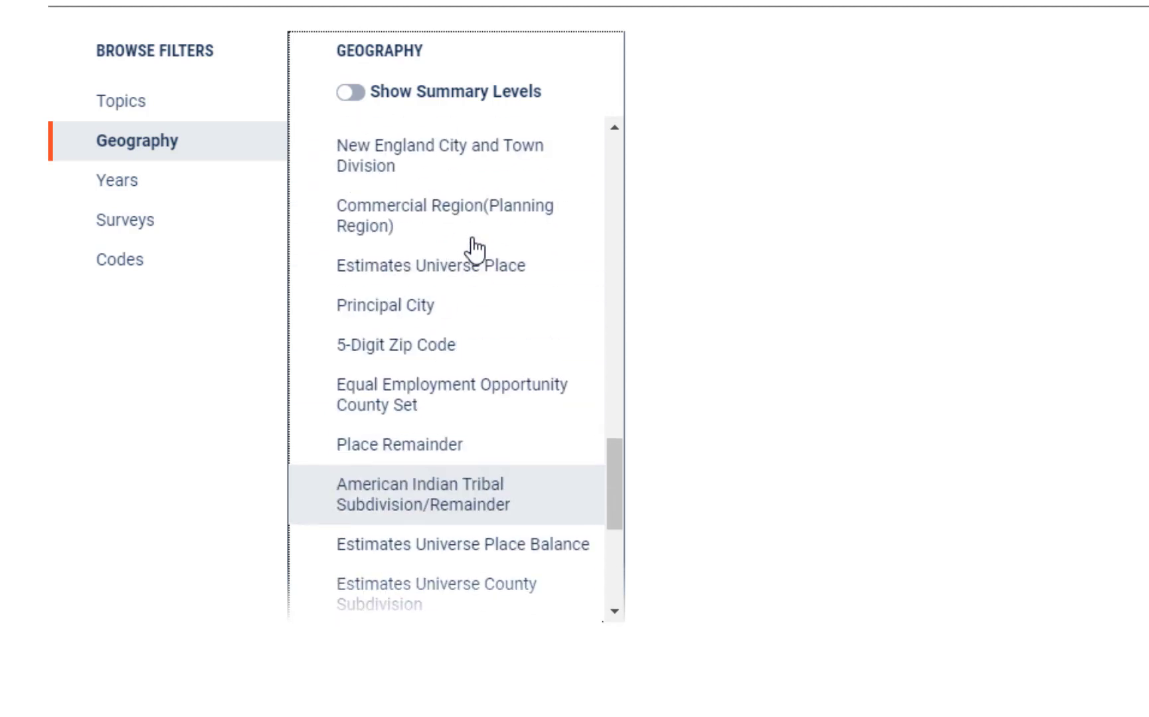
left_click(422, 352)
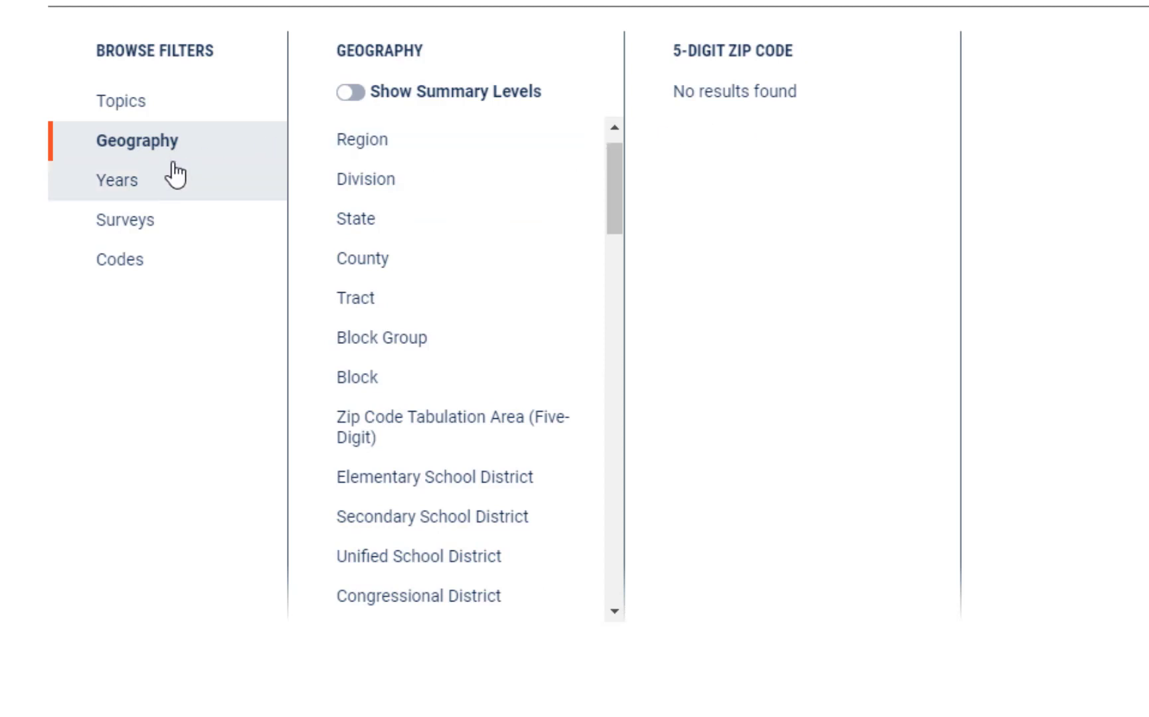
Step: Clear the selected year filter and filter by 2017 instead
left_click(122, 186)
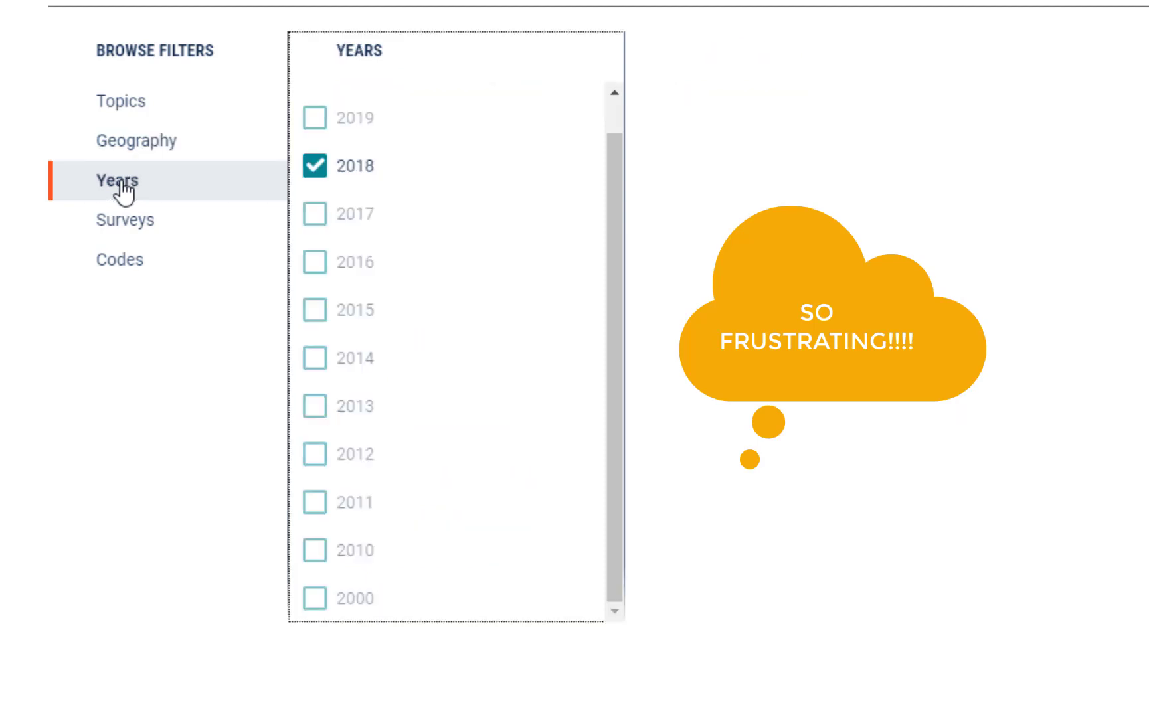
left_click(321, 173)
left_click(321, 178)
left_click(316, 217)
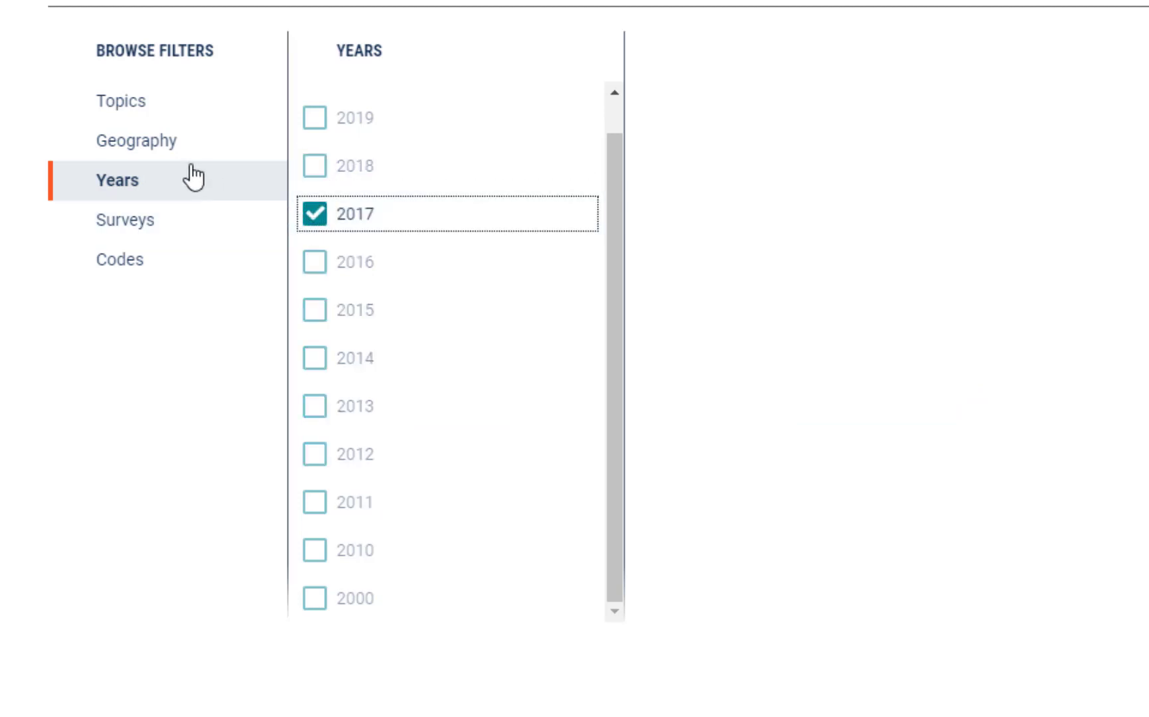
Step: Set the geography filter to All 5-digit ZIP Codes within United States
left_click(170, 148)
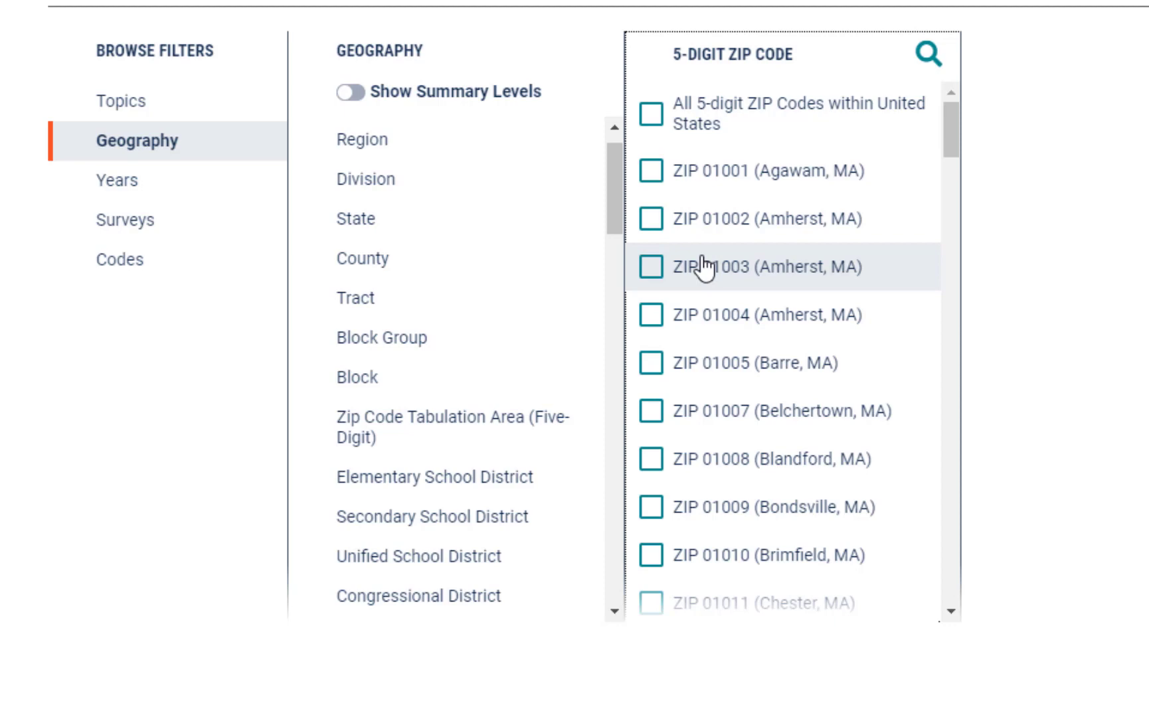
left_click(652, 115)
left_click(652, 115)
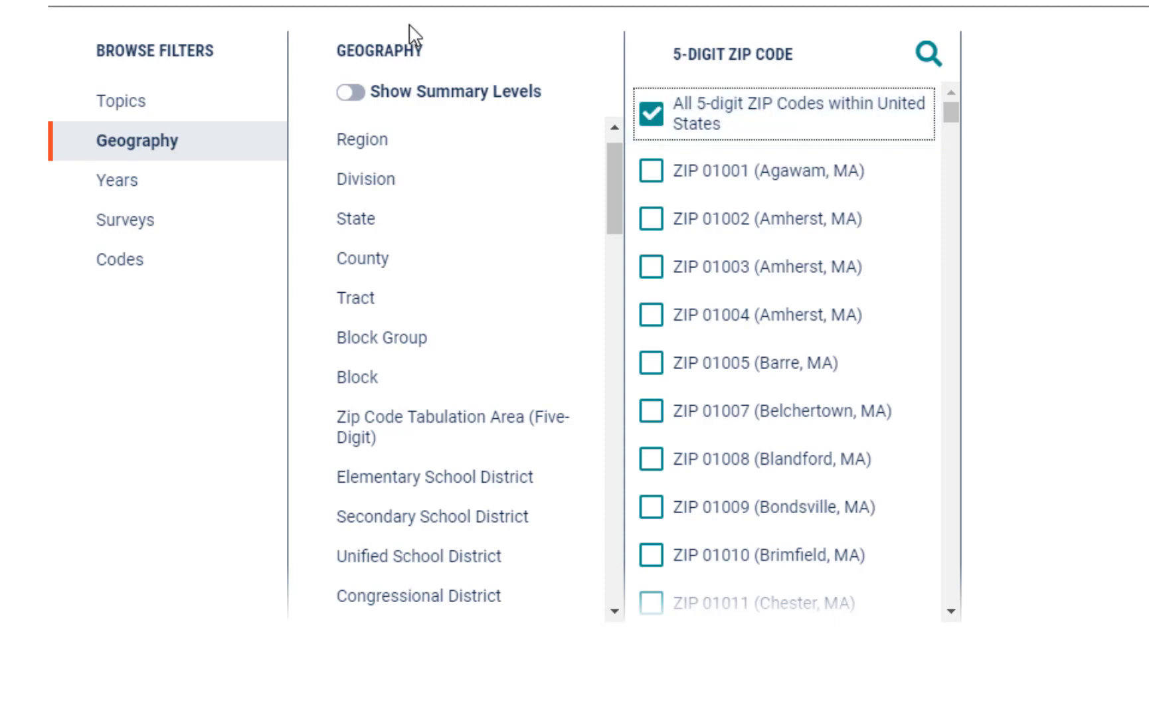
Step: Filter by the NAICS industry code 00 - Total for all sectors
left_click(163, 264)
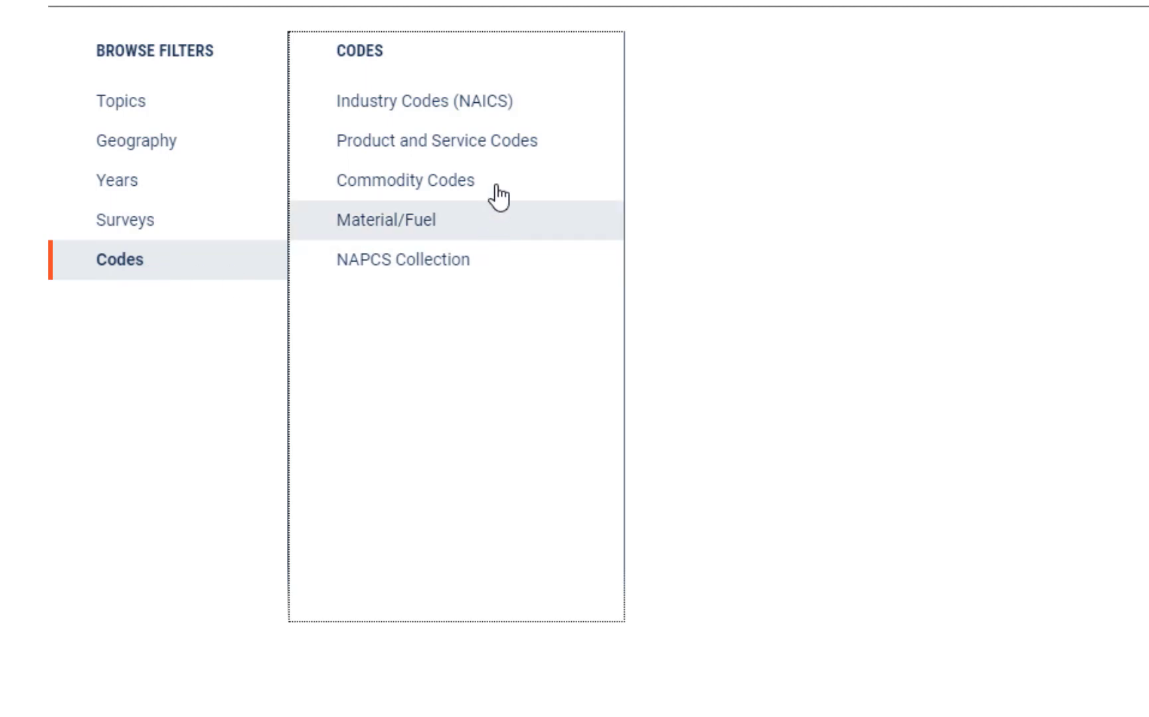
left_click(483, 120)
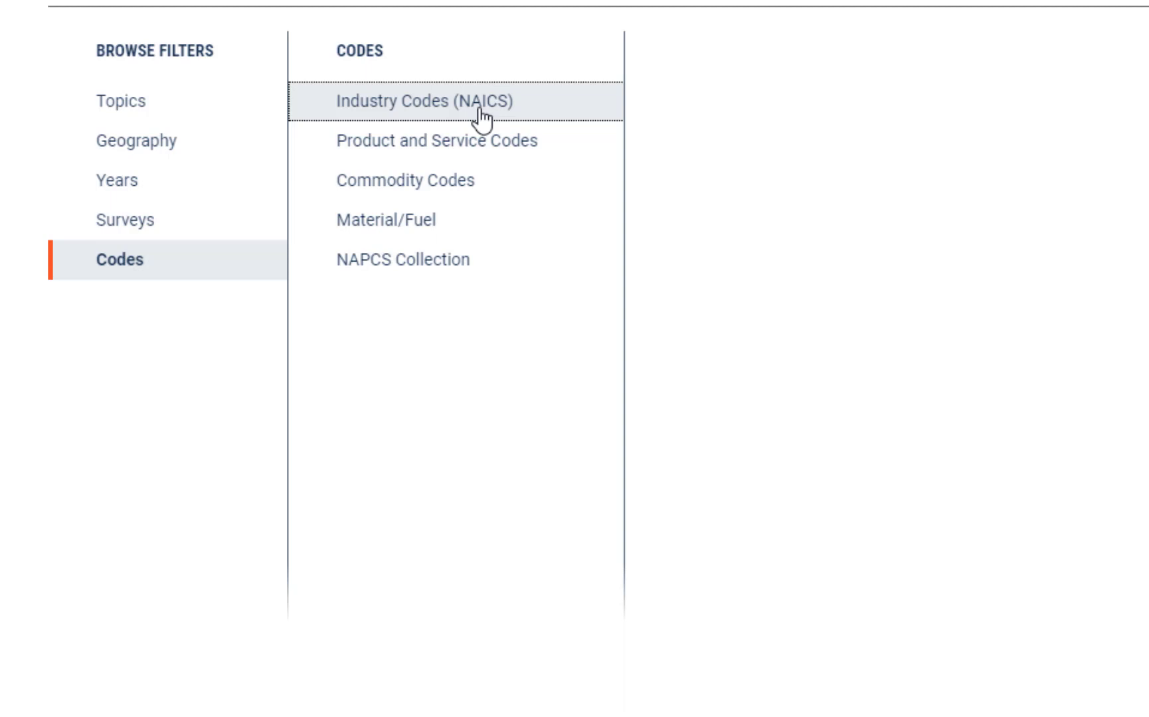
left_click_drag(480, 110, 340, 107)
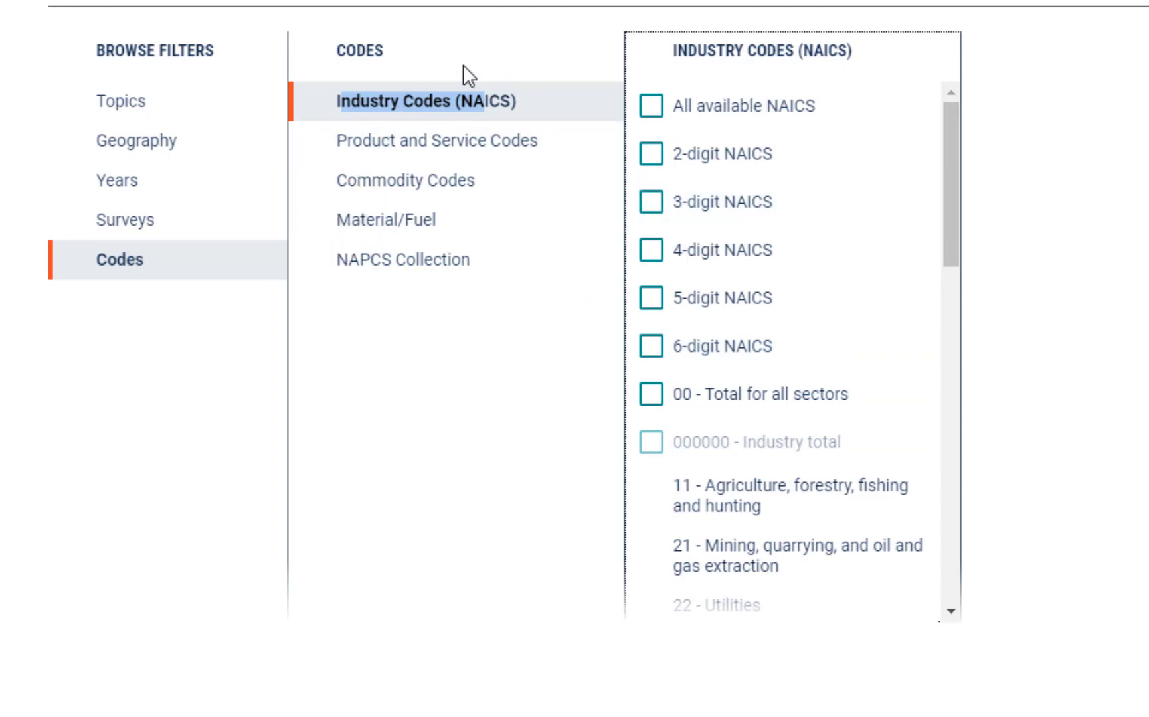
left_click(654, 398)
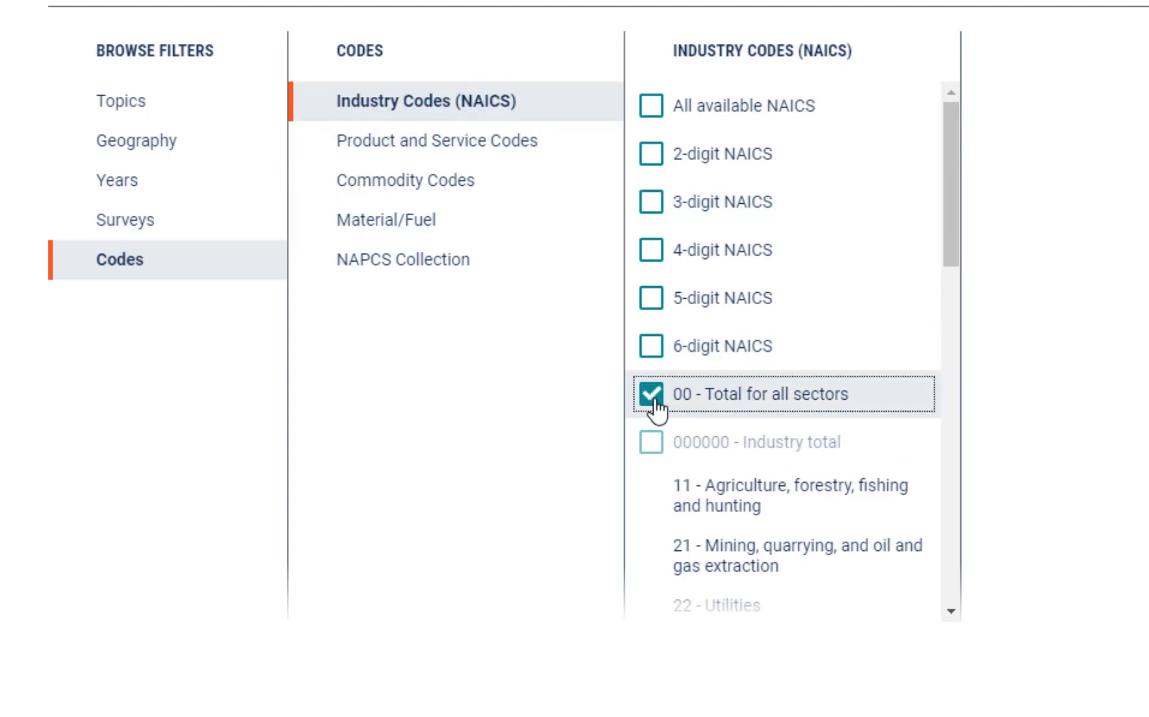
Step: Examine the available NAICS industry sectors and the subcategories within 44-45 - Retail trade
scroll(784, 375, "down", 2)
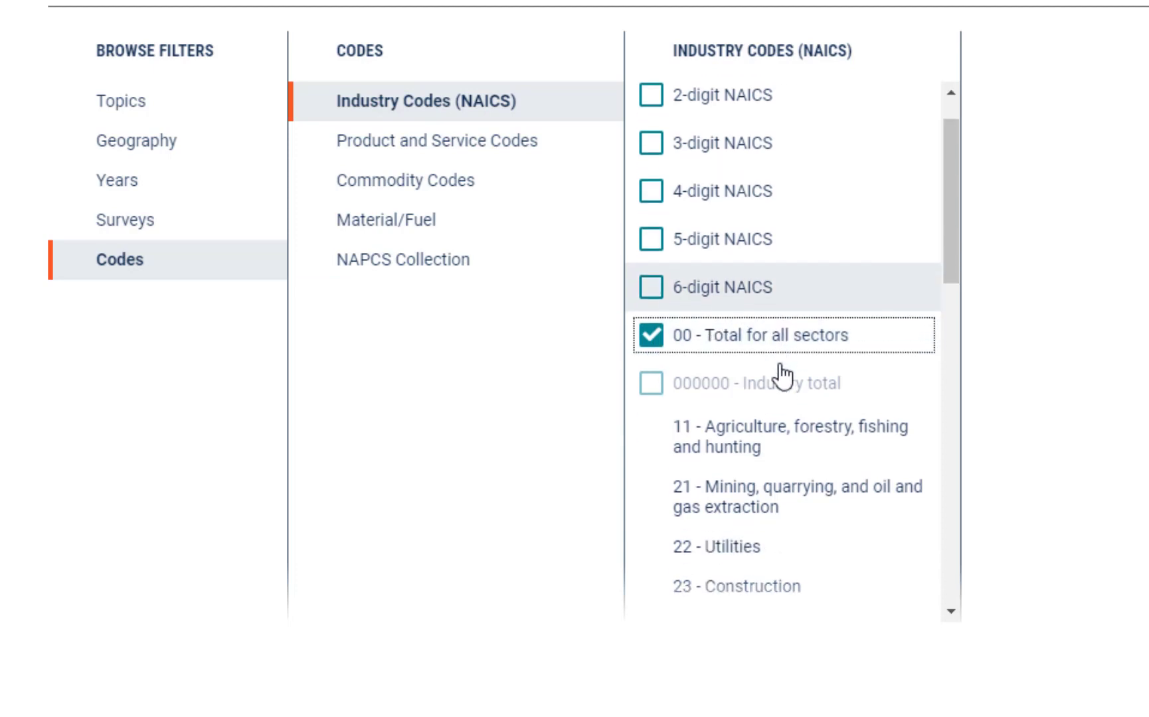
scroll(783, 375, "up", 2)
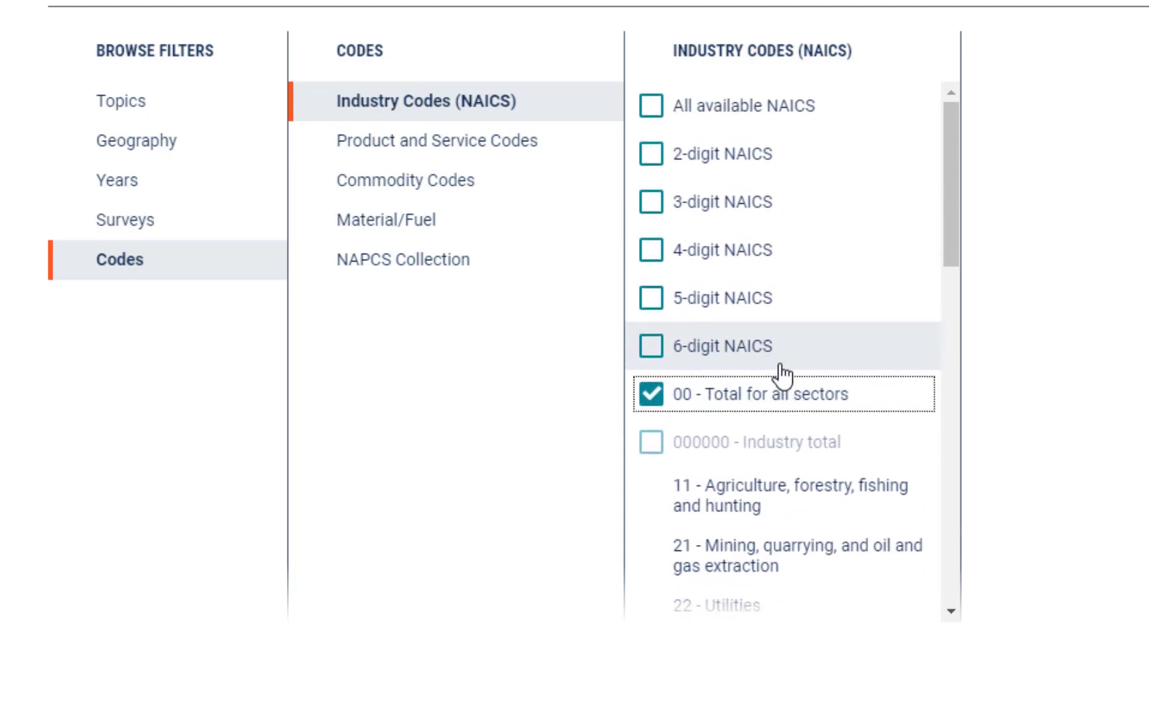
scroll(784, 375, "down", 2)
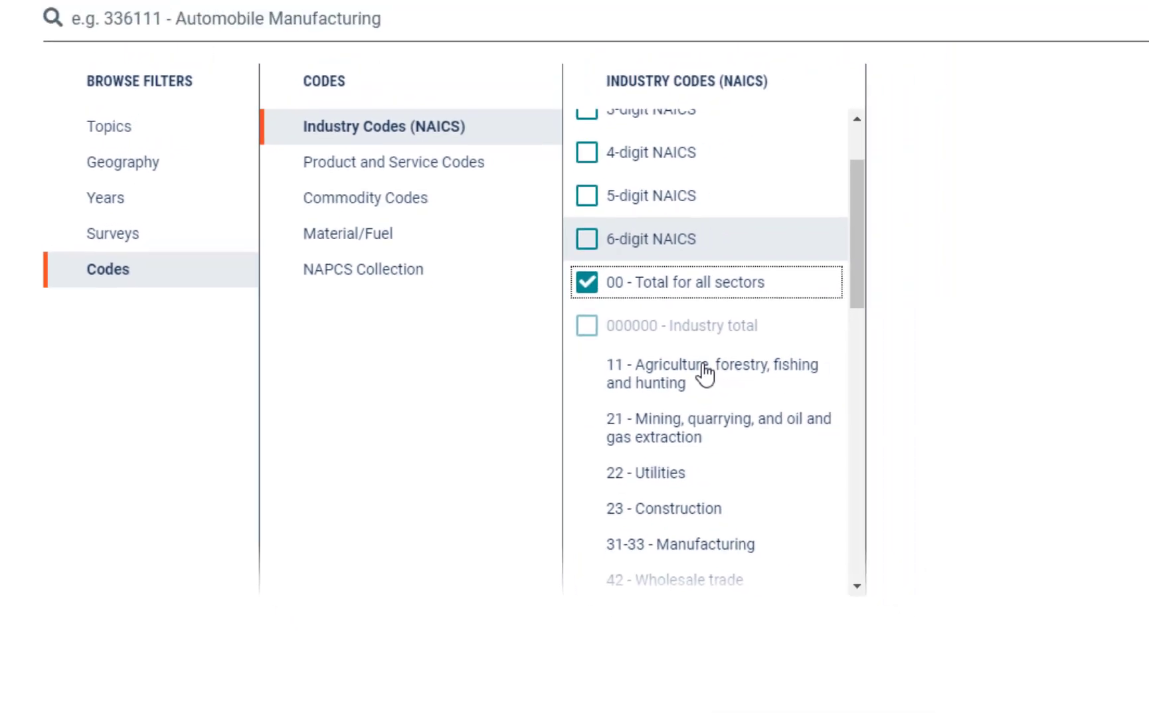
scroll(784, 375, "down", 2)
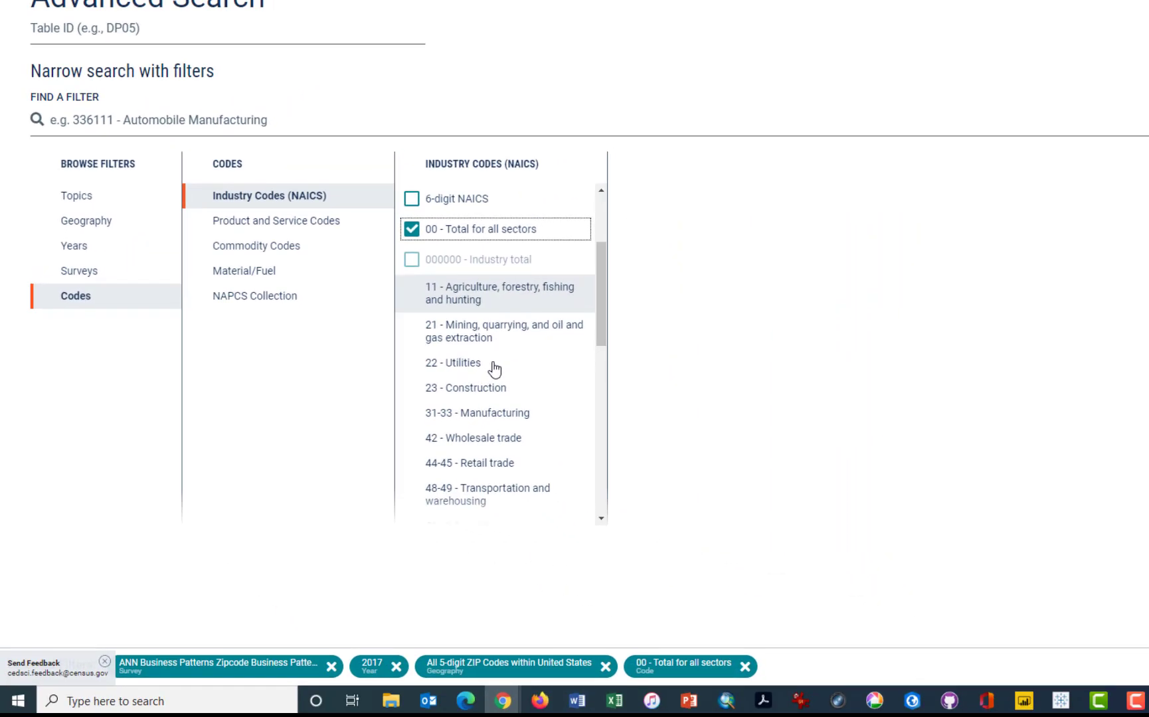
scroll(495, 369, "down", 1)
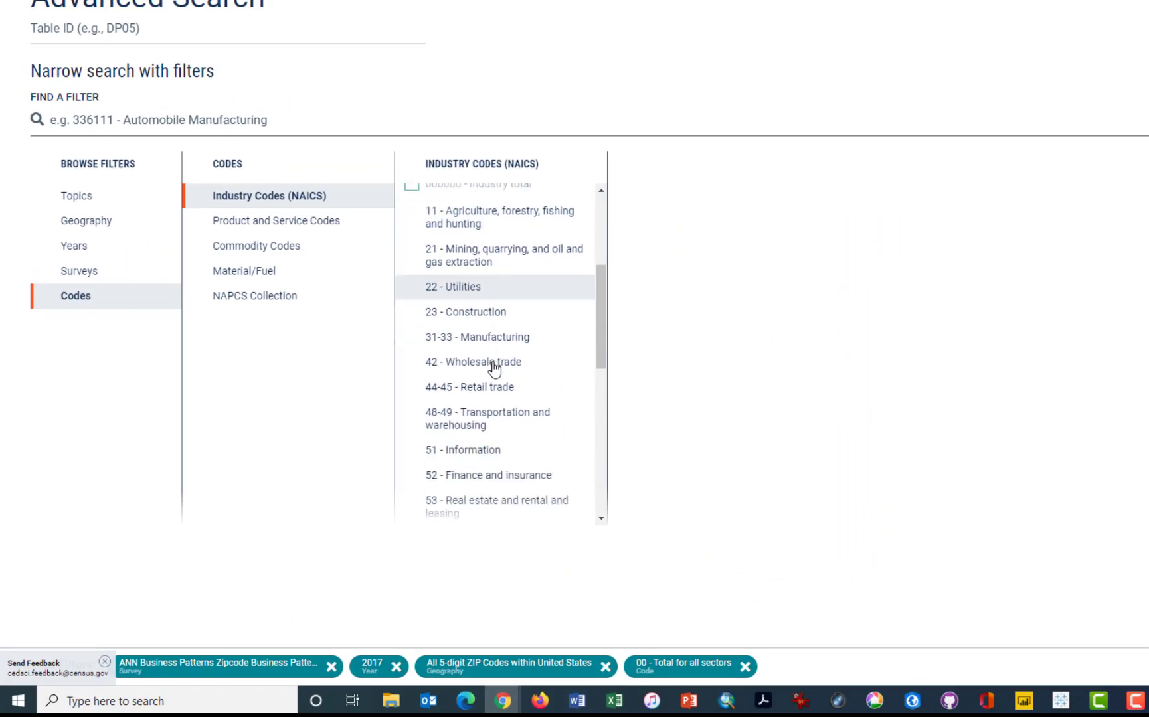
scroll(494, 369, "down", 1)
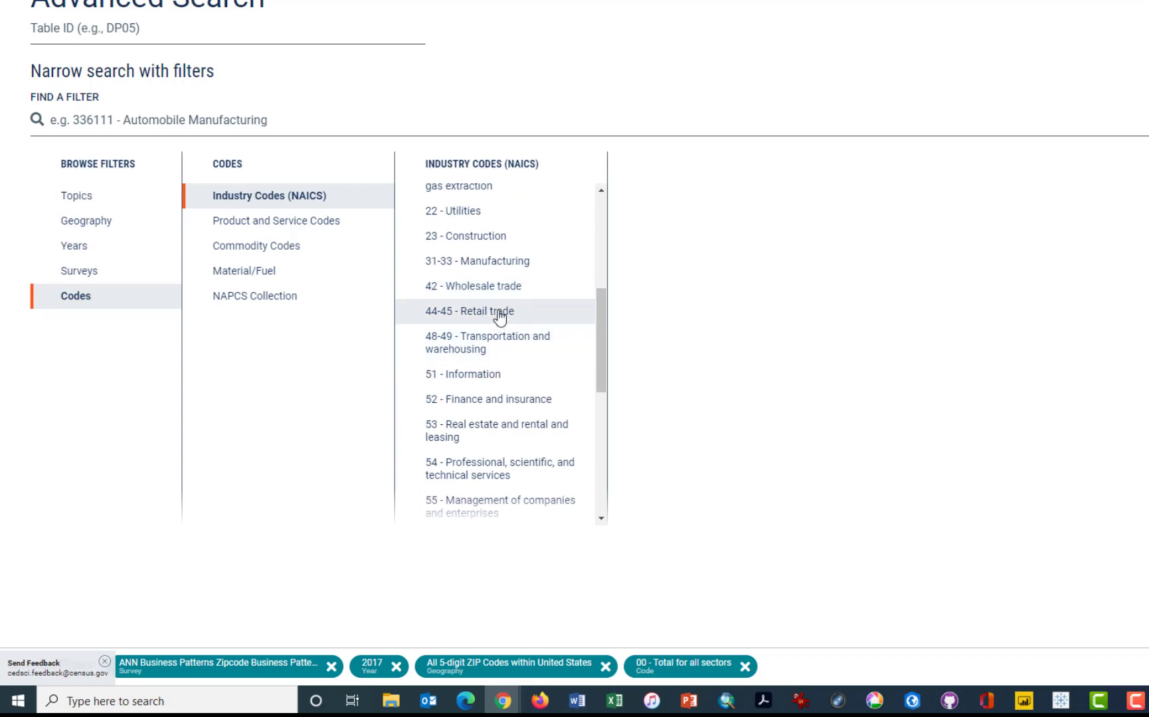
left_click(500, 317)
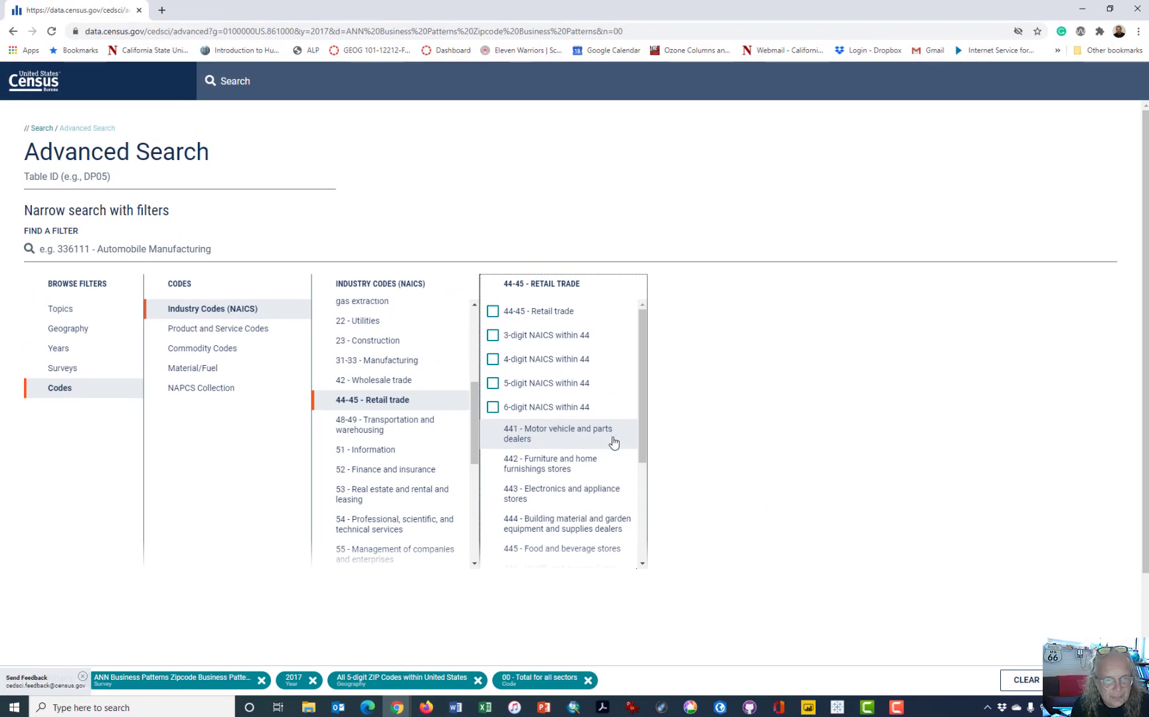
scroll(588, 467, "down", 1)
scroll(589, 466, "down", 2)
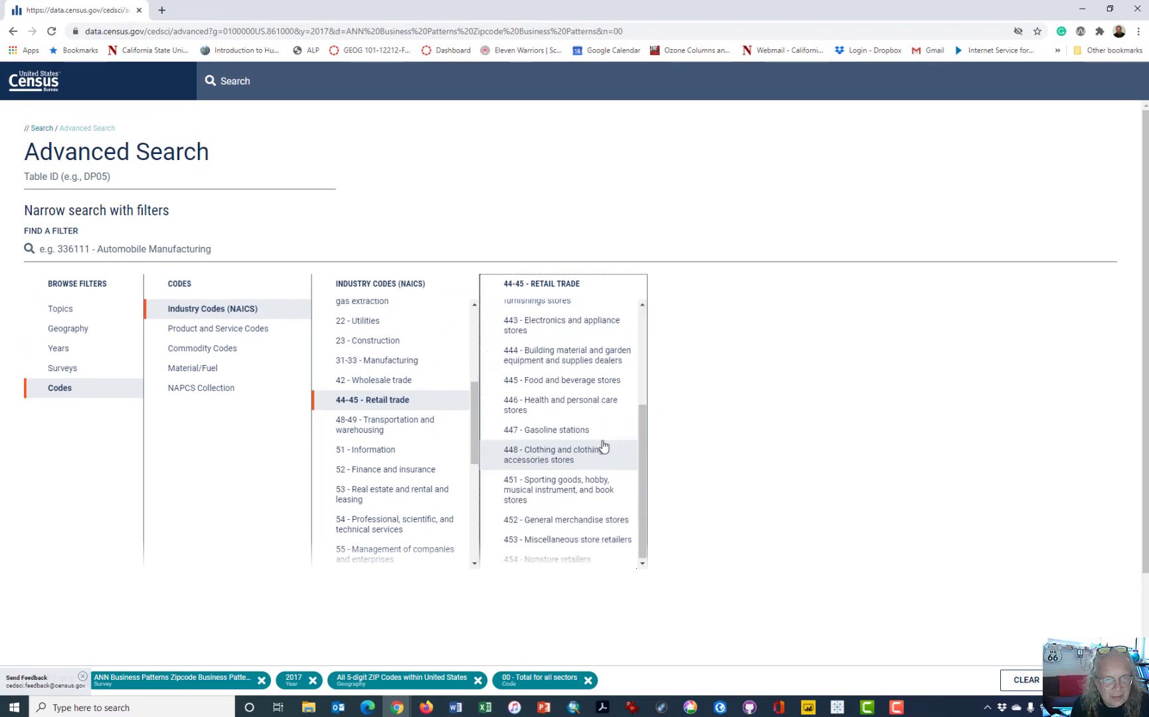
Step: Add the NAICS code 445110 - Supermarkets and other grocery (except convenience) stores as a filter from within Retail trade
left_click(592, 389)
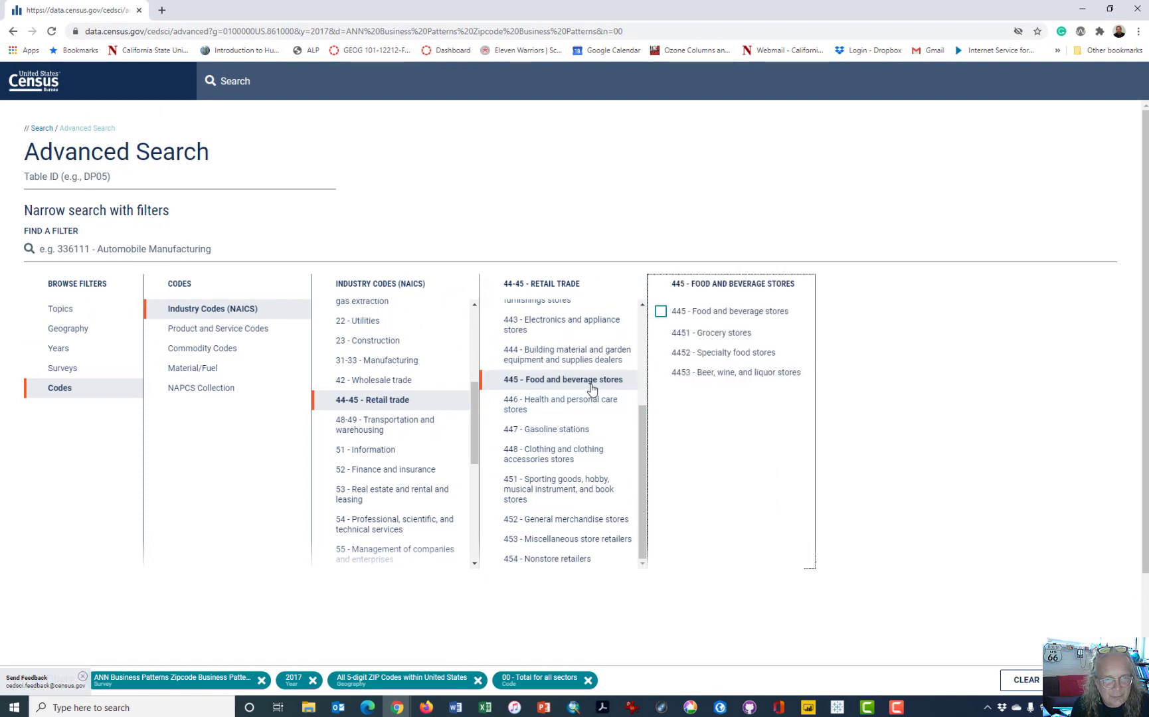
left_click(742, 340)
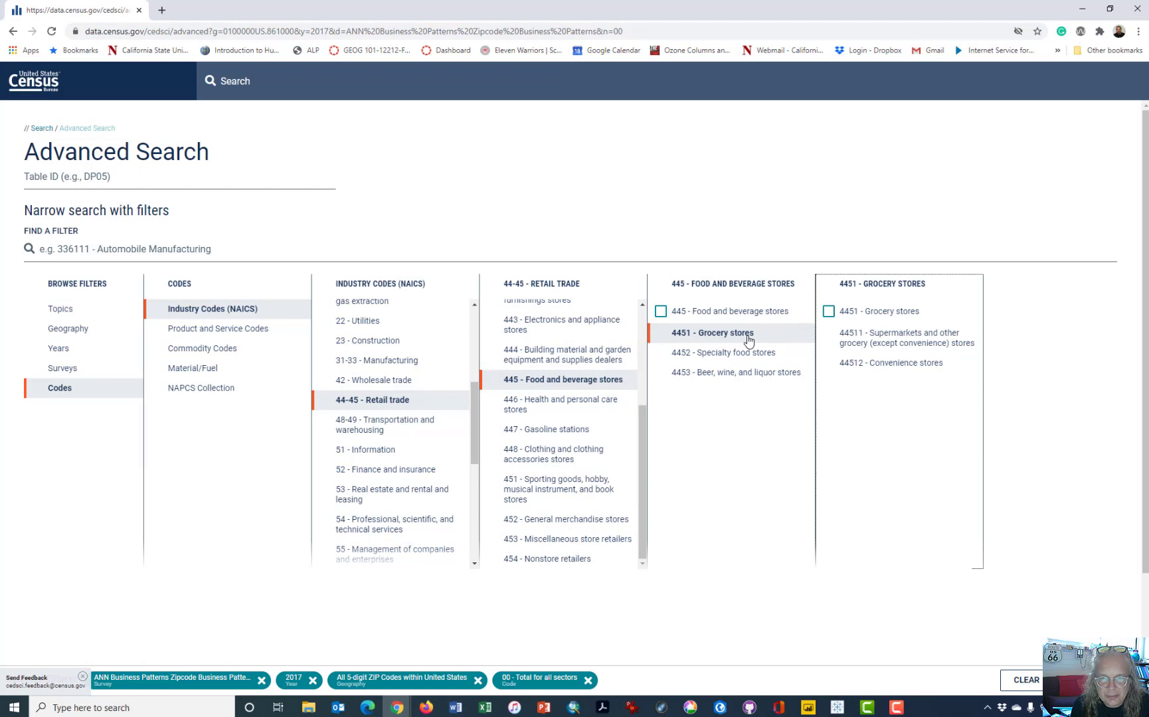
left_click(910, 341)
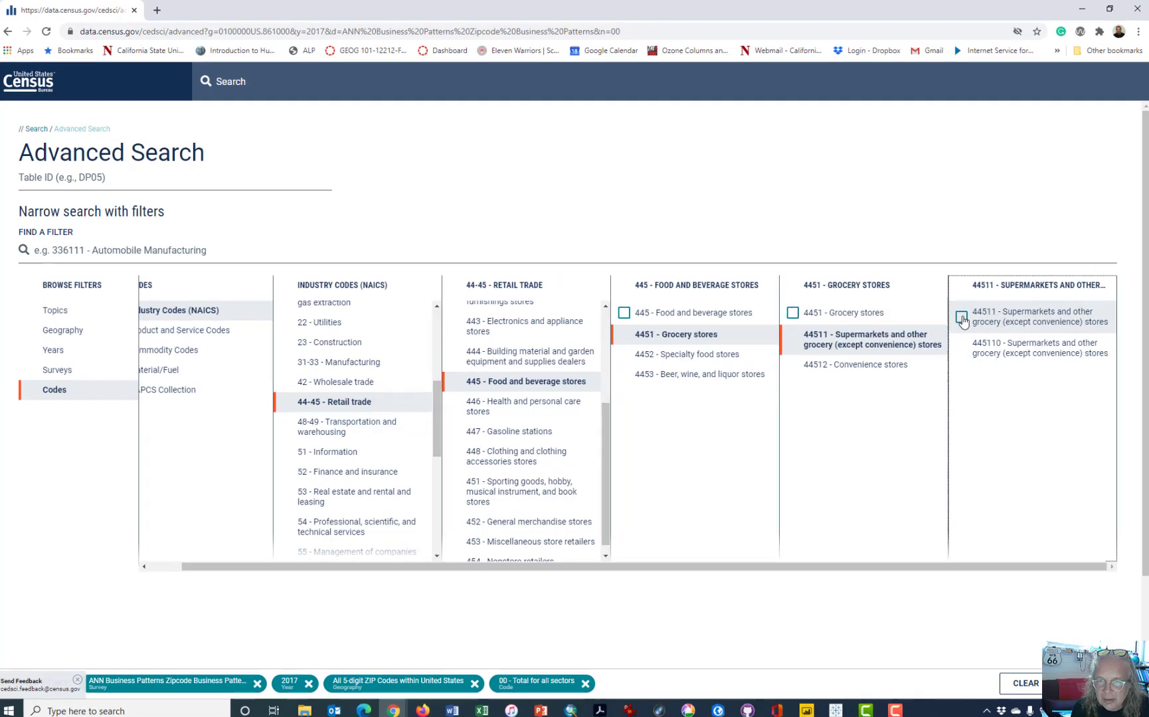
left_click(976, 348)
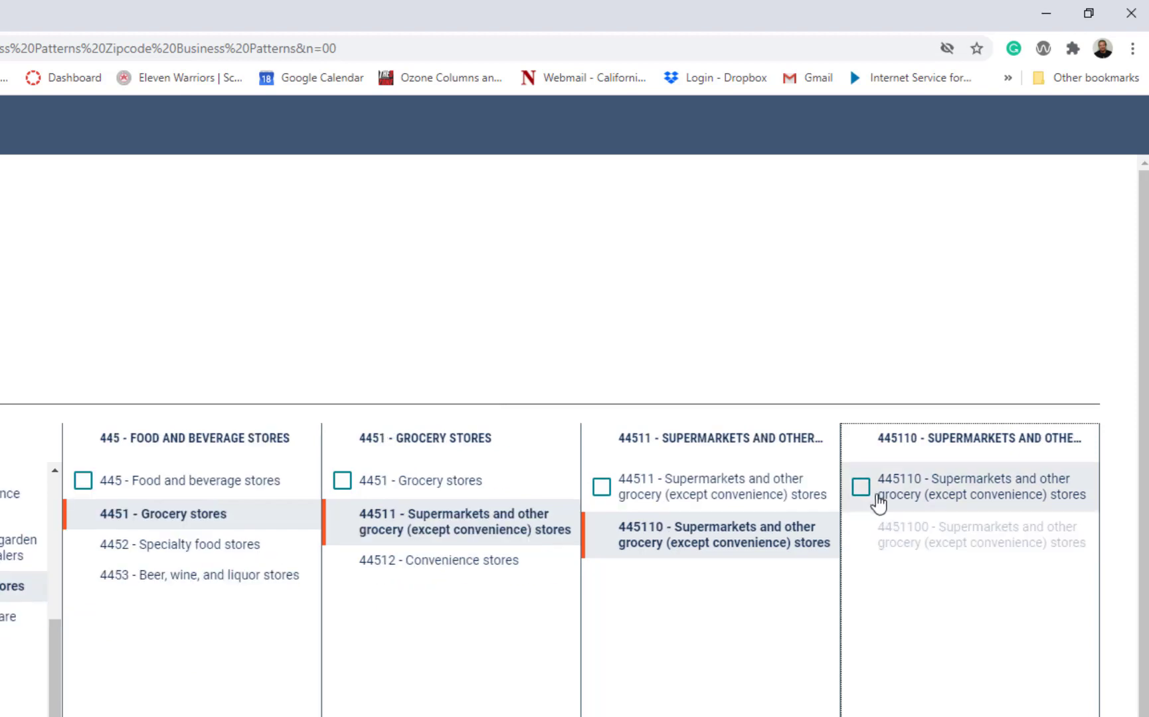
left_click(877, 499)
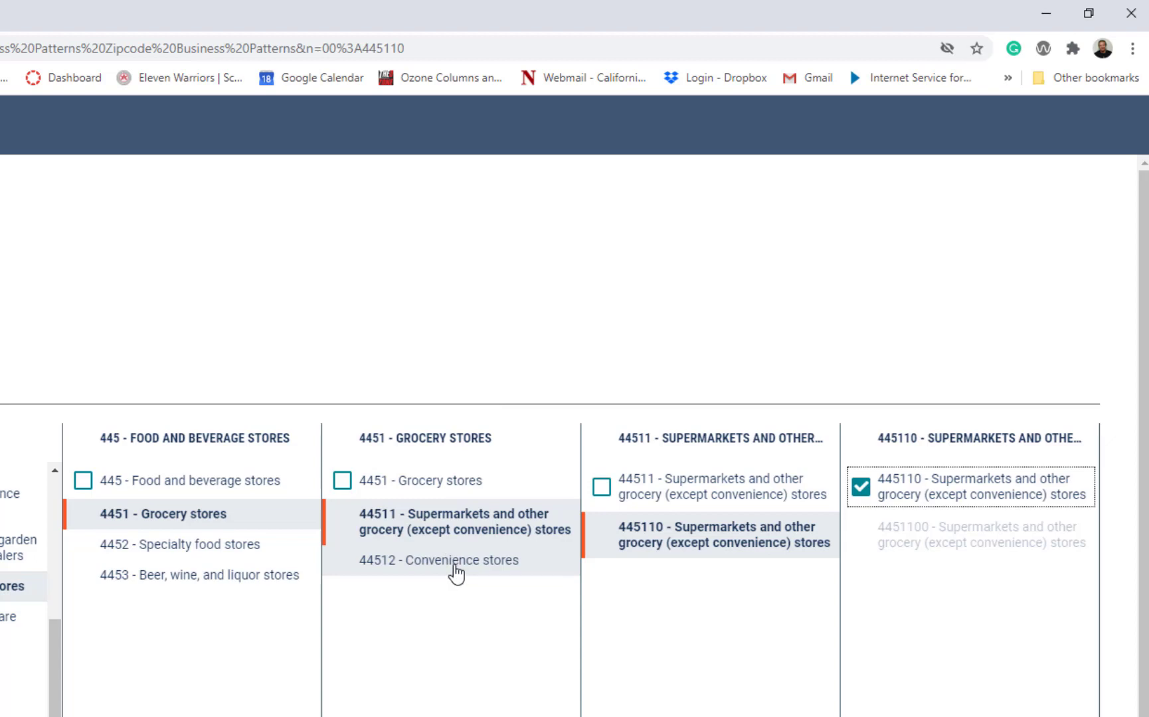
Step: Add the six-digit code 445120 - Convenience stores as a filter, leaving the five-digit 44512 code unselected
left_click(456, 562)
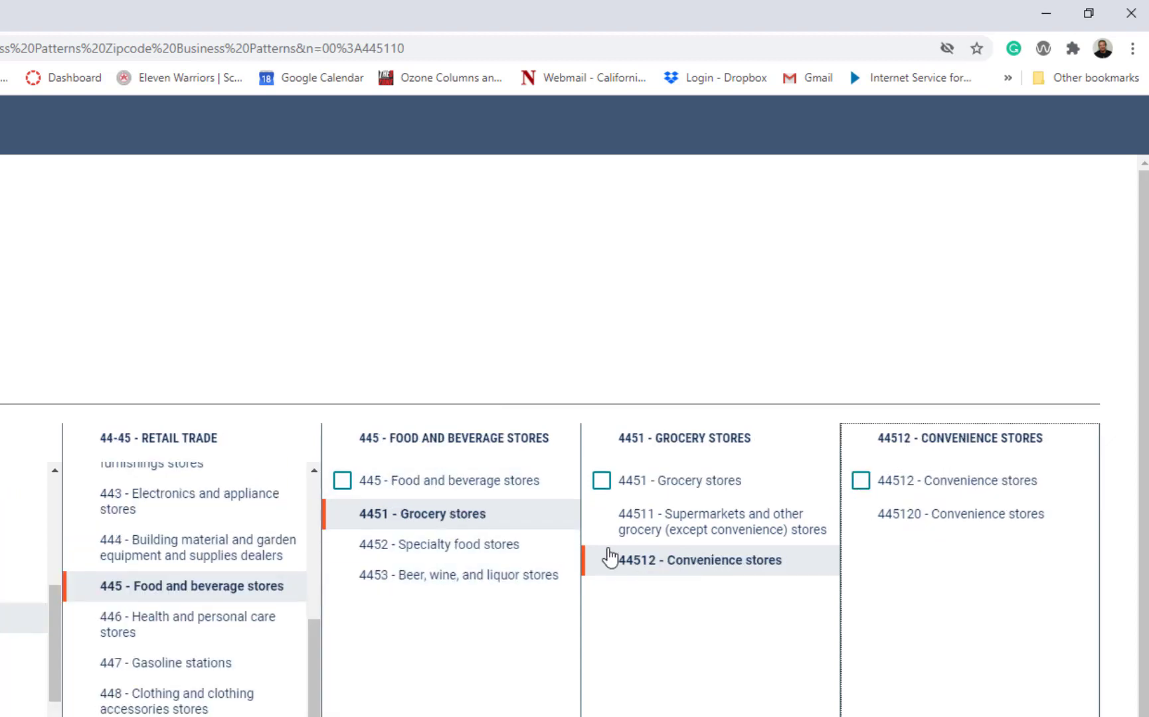
left_click(975, 483)
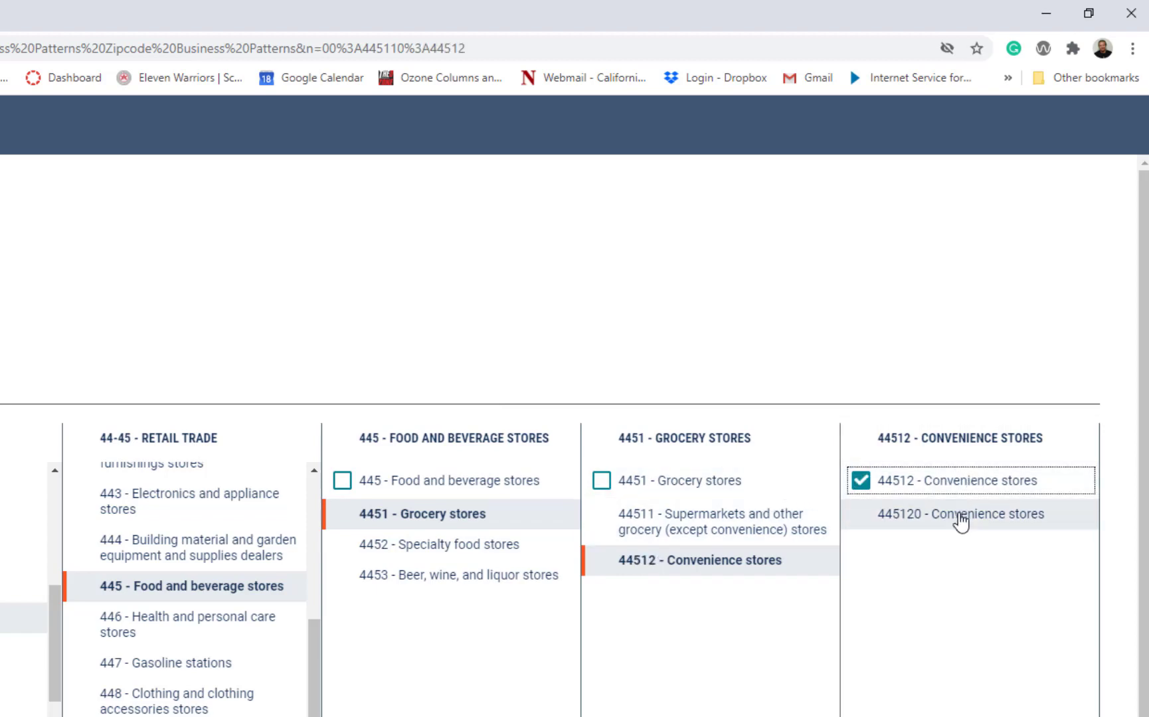
left_click(959, 516)
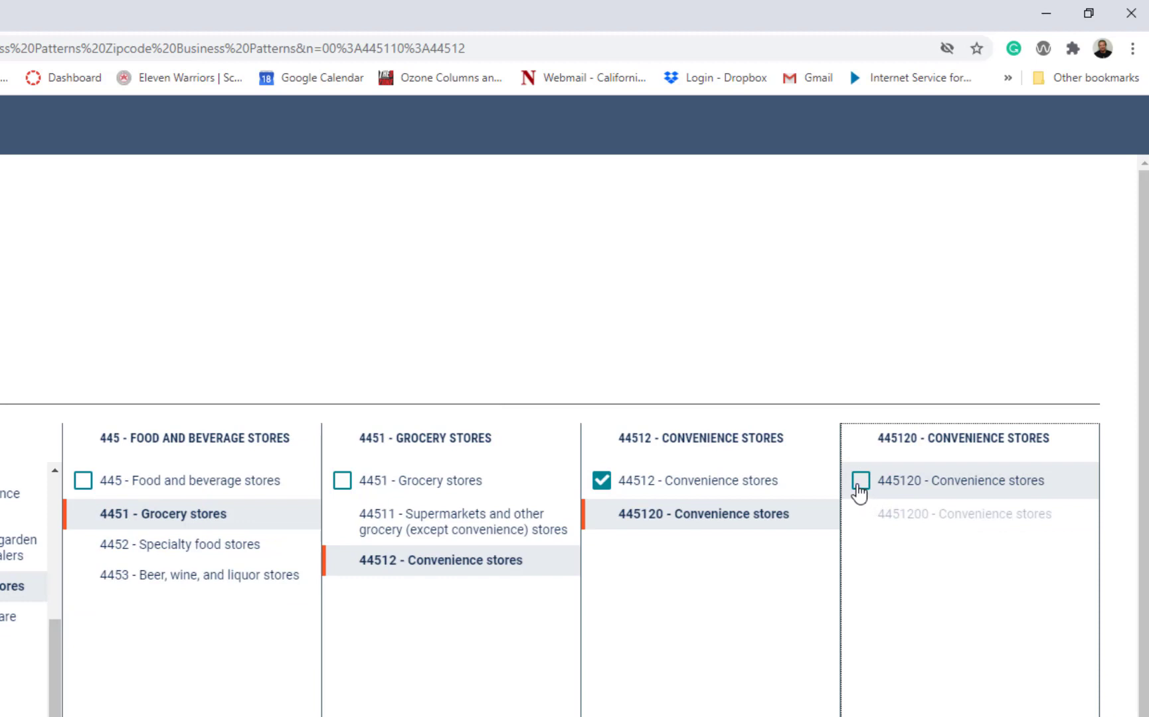
left_click(860, 484)
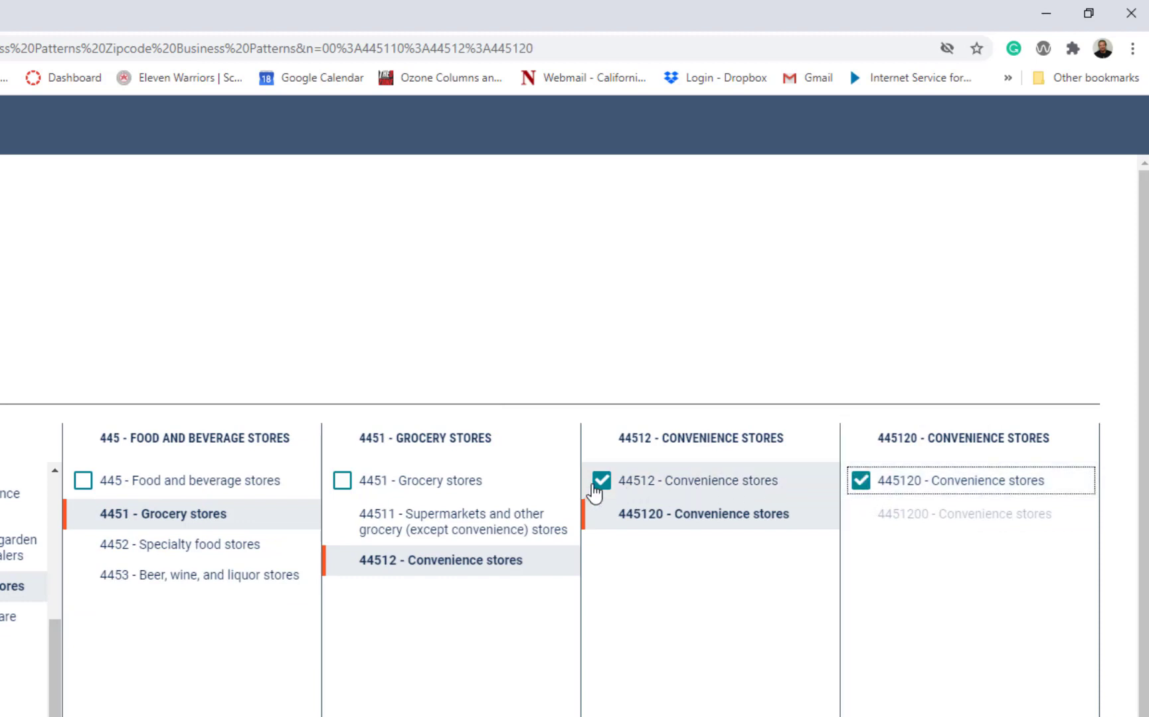
left_click(599, 489)
left_click(598, 489)
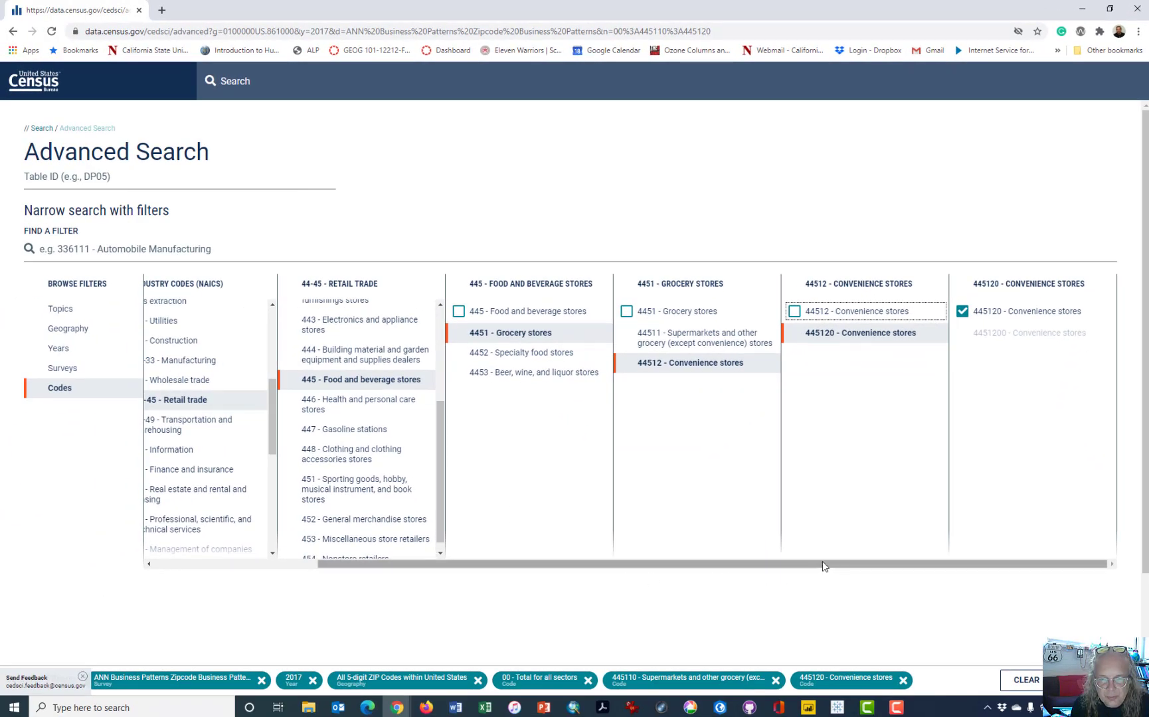
Step: Add the NAICS code 722513 - Limited-service restaurants from within 72 - Accommodation and food services as a filter
left_click_drag(822, 566, 568, 558)
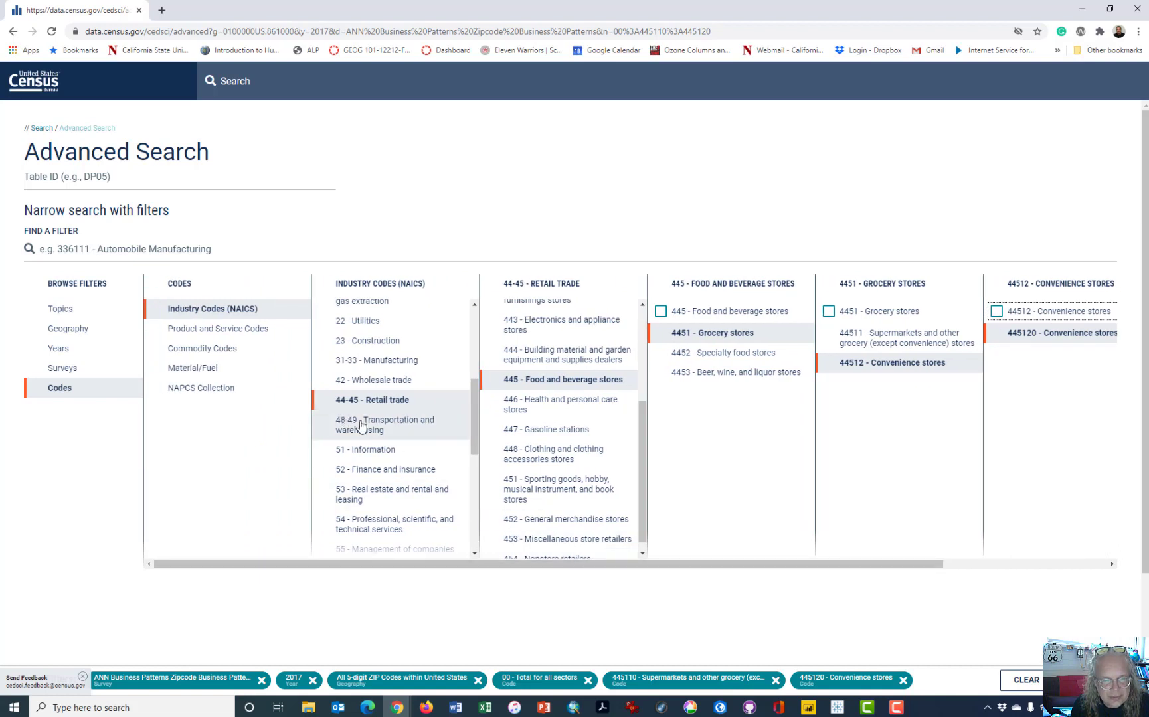
scroll(361, 425, "down", 2)
scroll(361, 425, "down", 2)
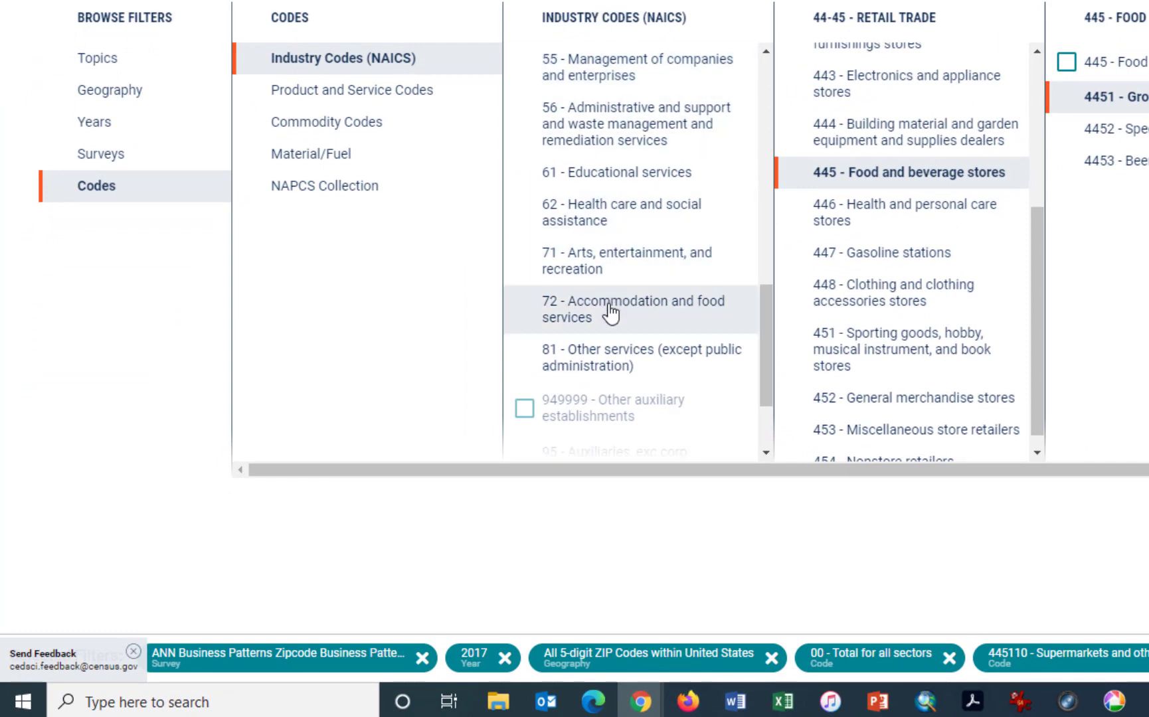
left_click(609, 313)
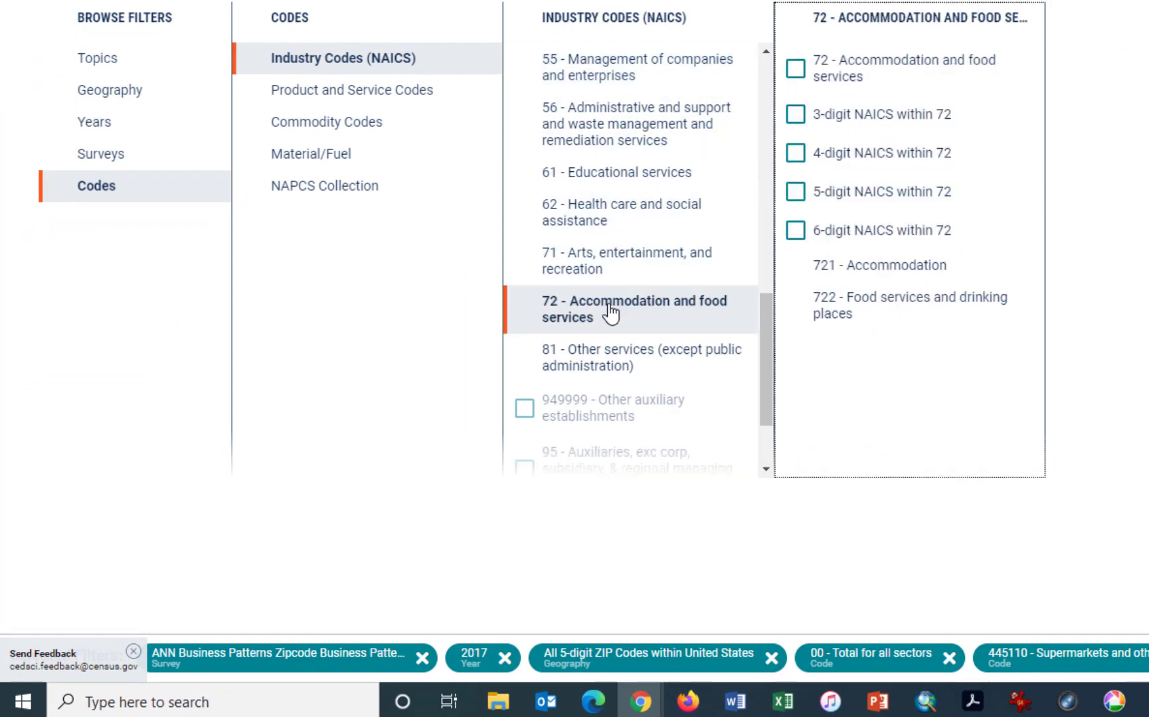
left_click(924, 316)
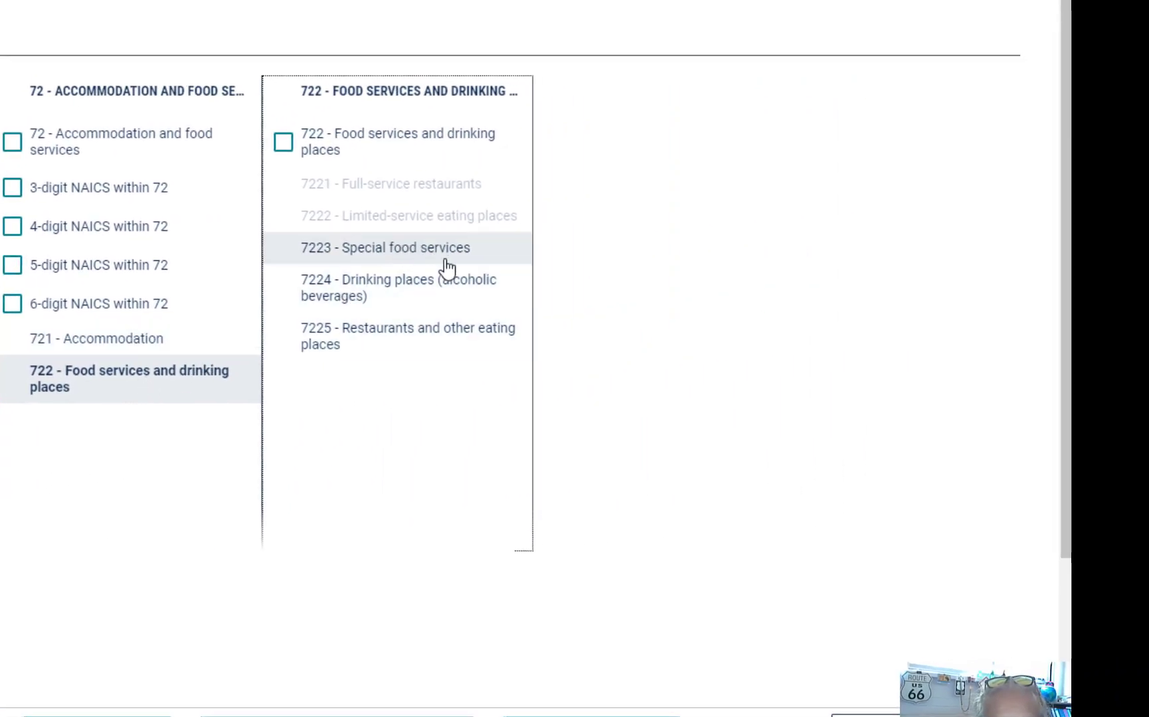
left_click(419, 345)
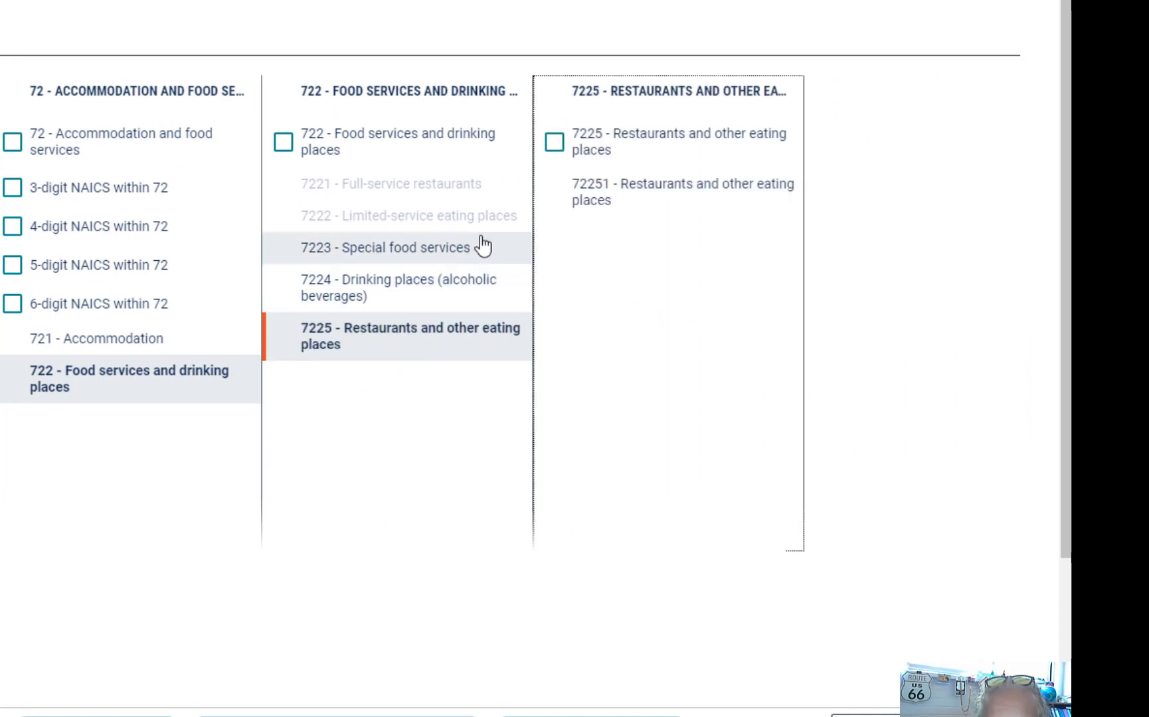
left_click(607, 210)
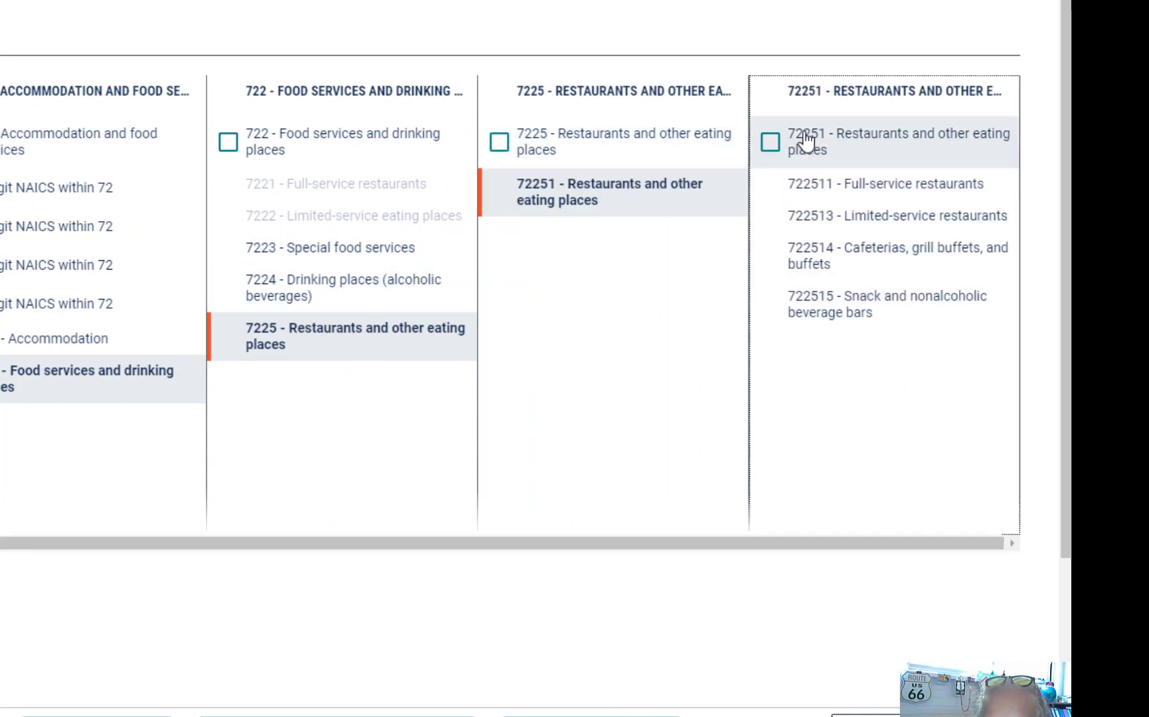
left_click(876, 226)
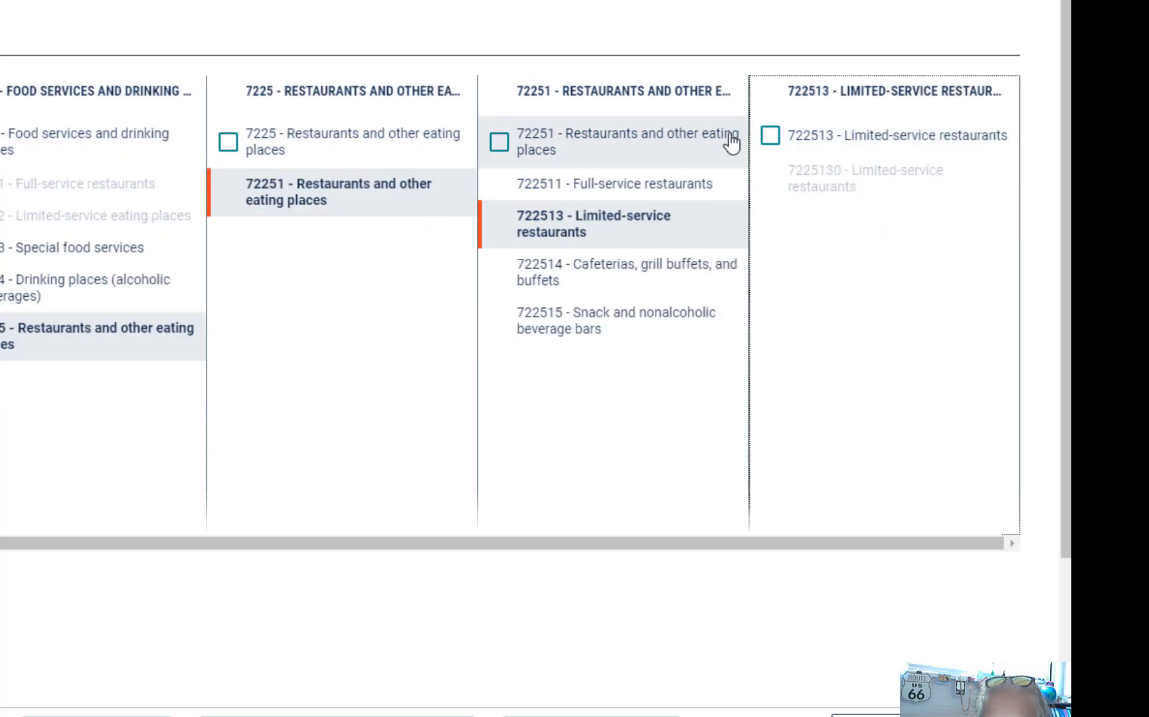
left_click(772, 136)
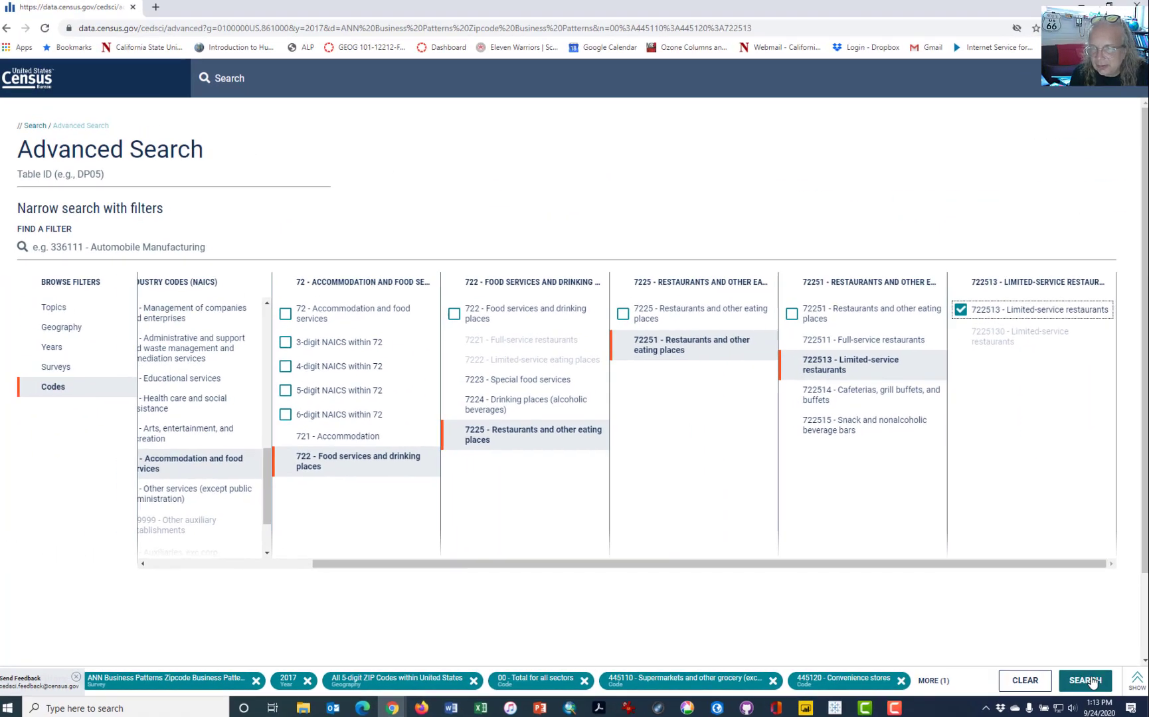
Step: Run the filtered search and open the 2017 ZIP Code Business Patterns table in its customization view
left_click(1092, 682)
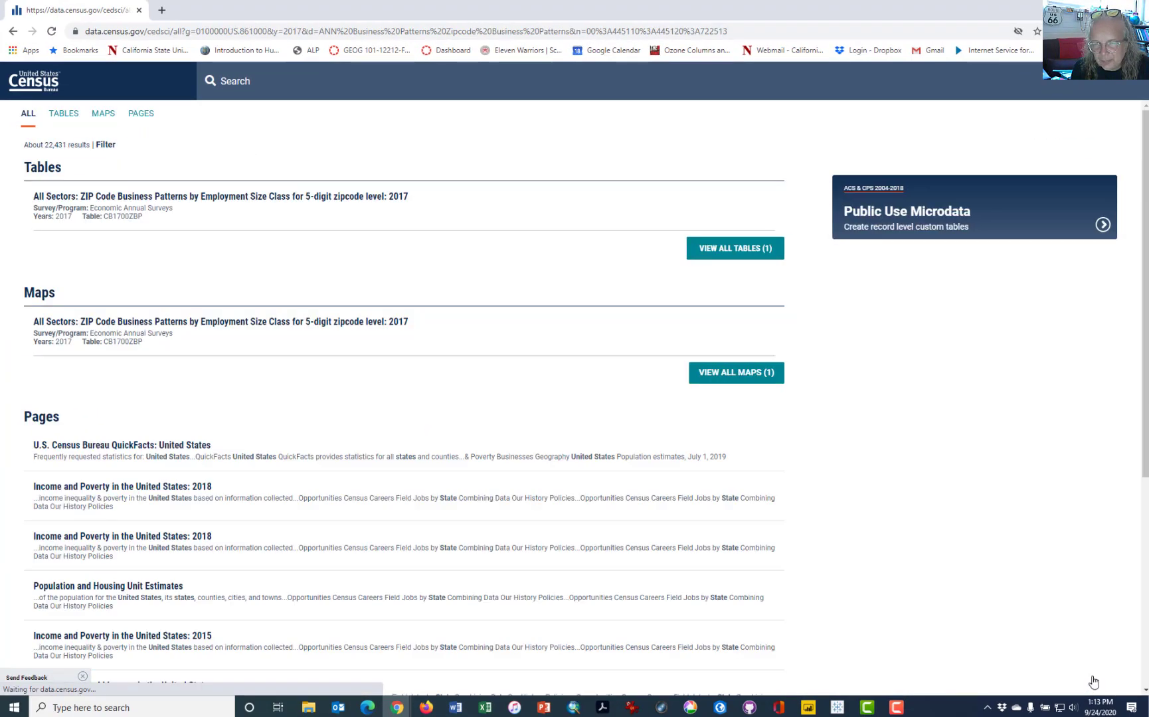
left_click(746, 255)
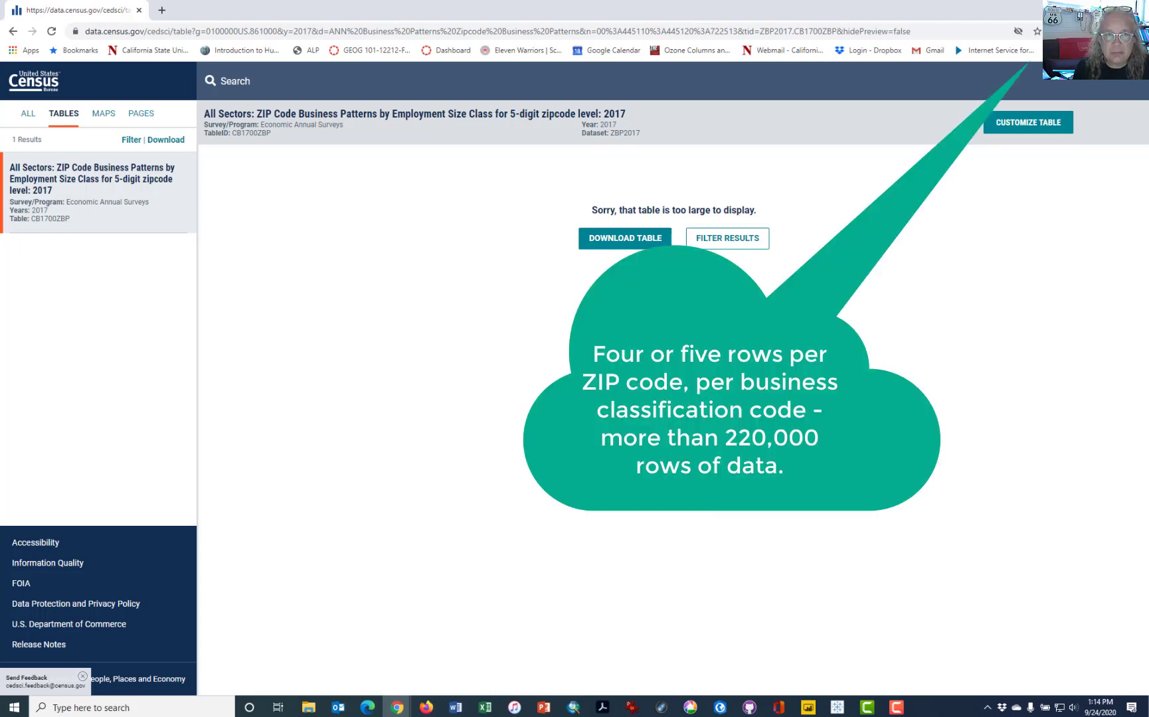
left_click(1028, 126)
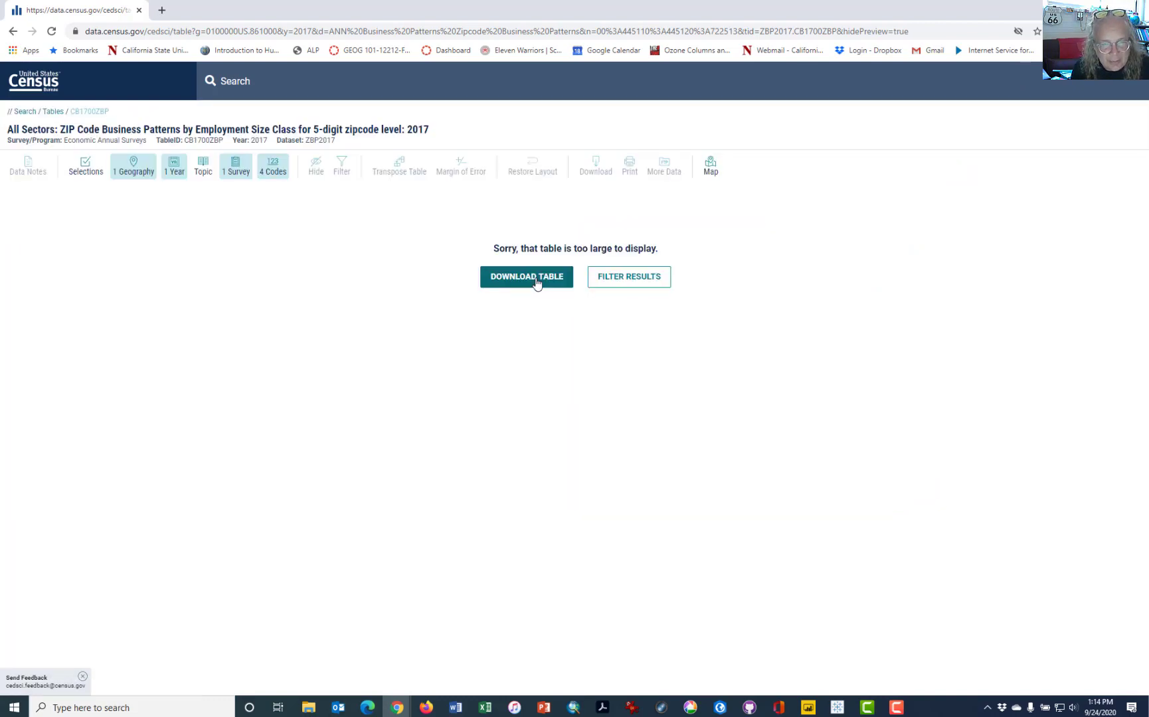
Step: Check the estimated download size of the 2017 table CB1700ZBP and request its CSV download
left_click(537, 279)
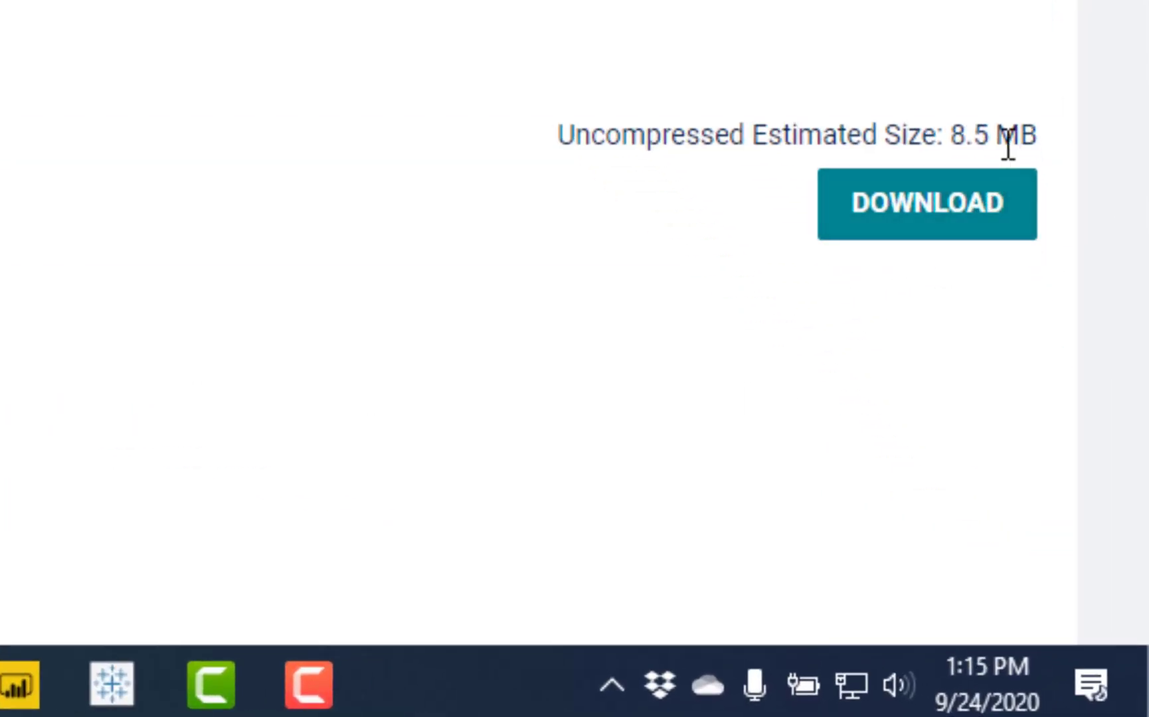
mouse_move(951, 136)
left_mouse_down()
mouse_move(1074, 131)
mouse_move(943, 130)
left_mouse_up()
left_click(1056, 127)
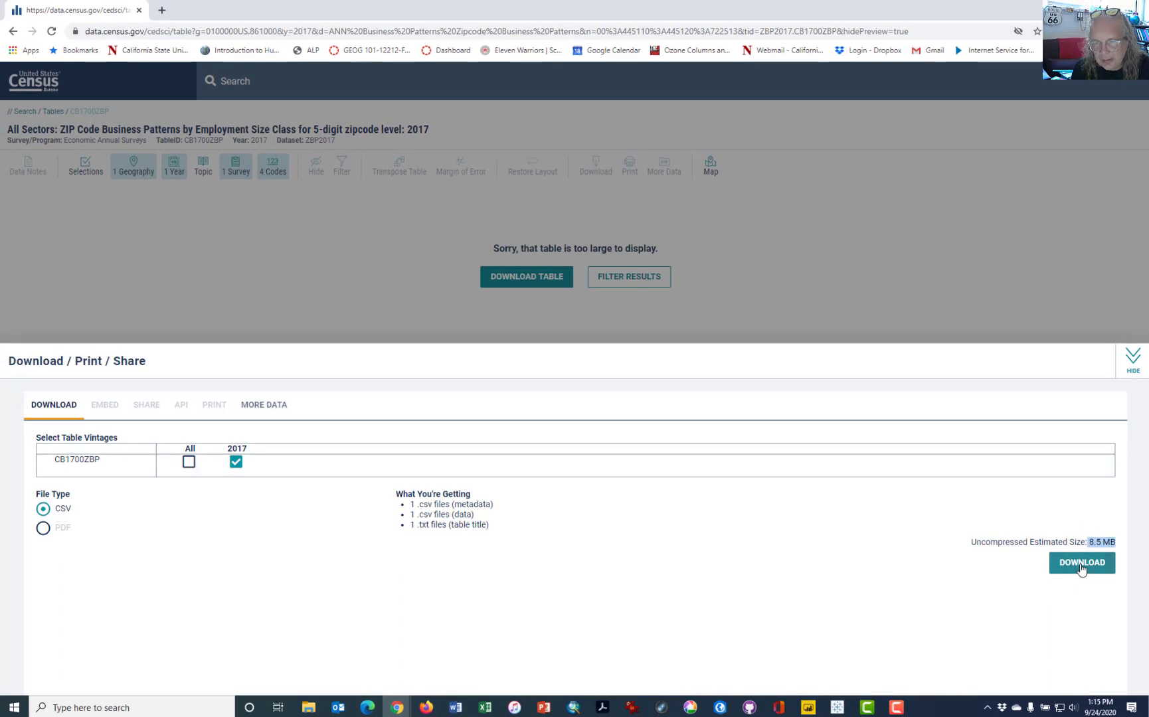
left_click(927, 206)
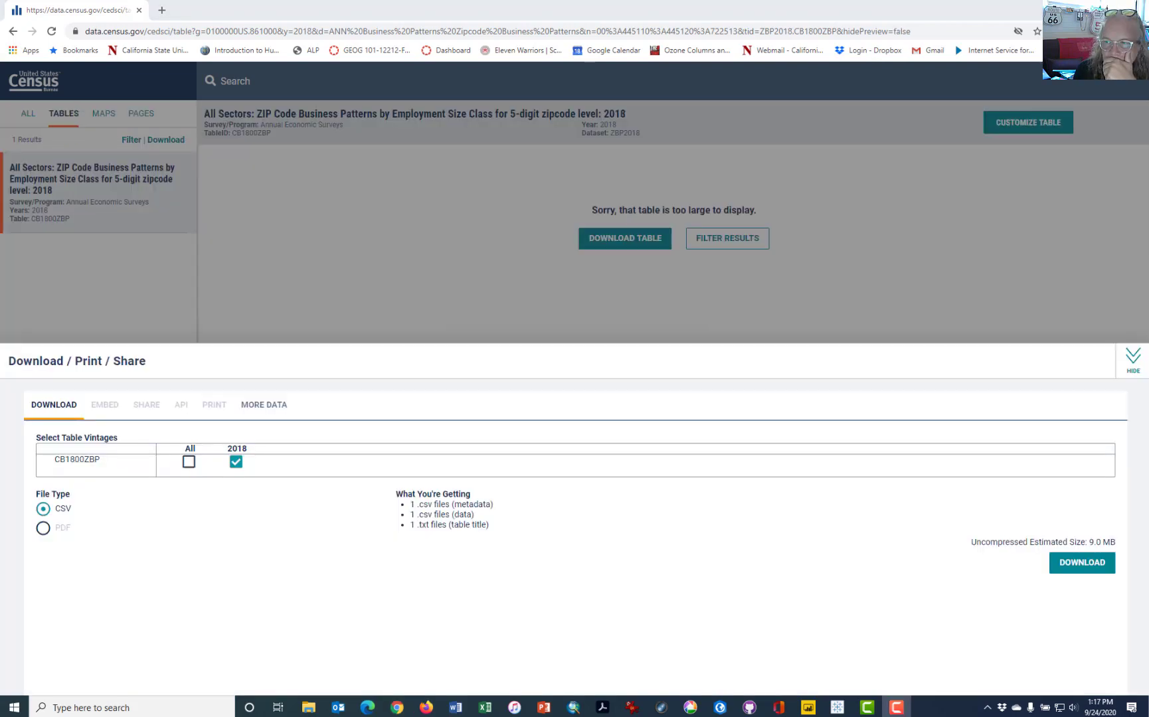
Step: Download the 2018 table CB1800ZBP as CSV and save the zip file in the Downloads folder
left_click(1079, 570)
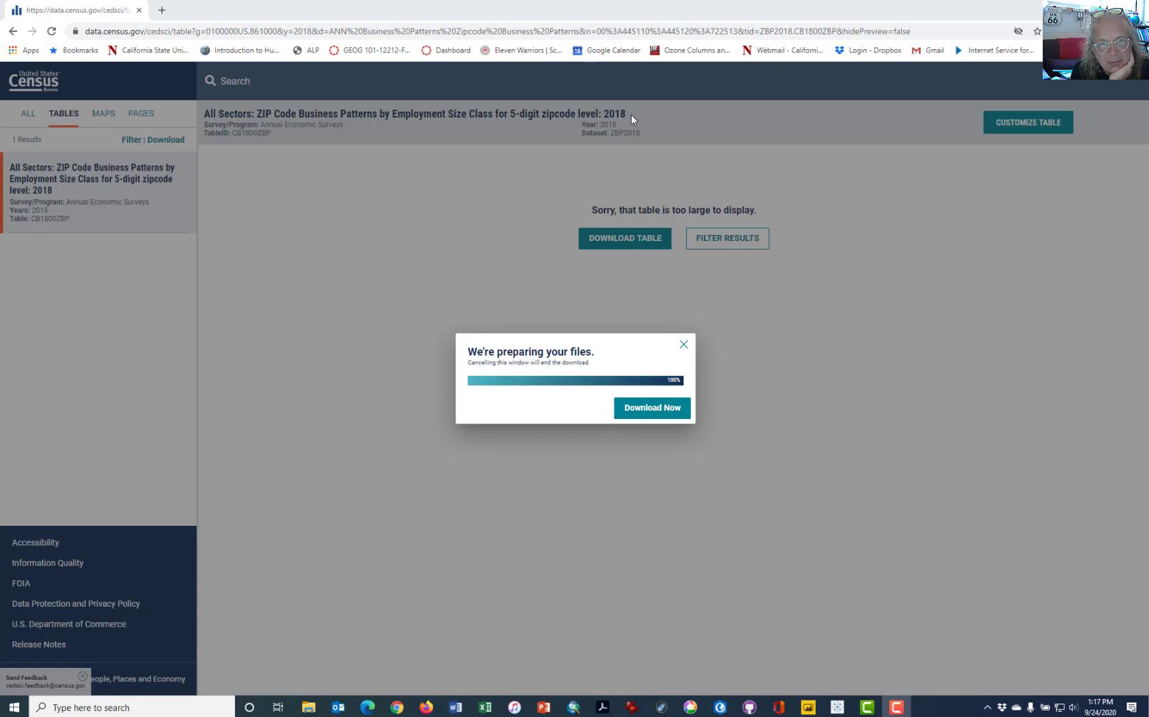
left_click(646, 414)
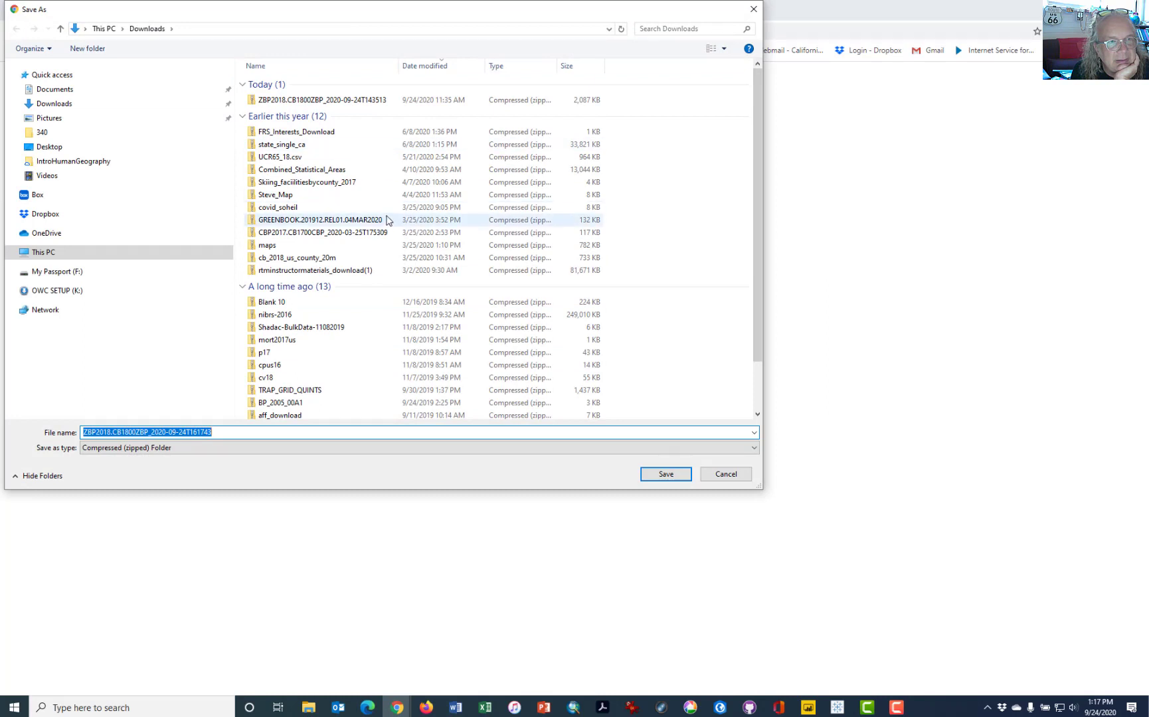
left_click(191, 30)
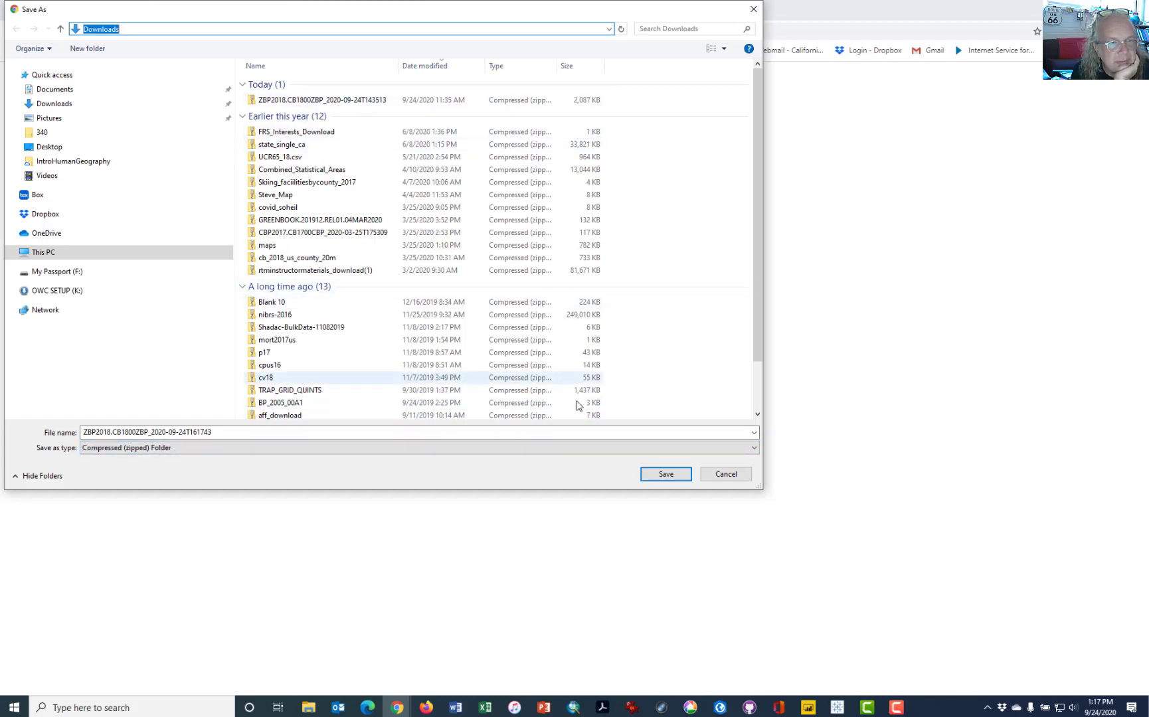
left_click(668, 474)
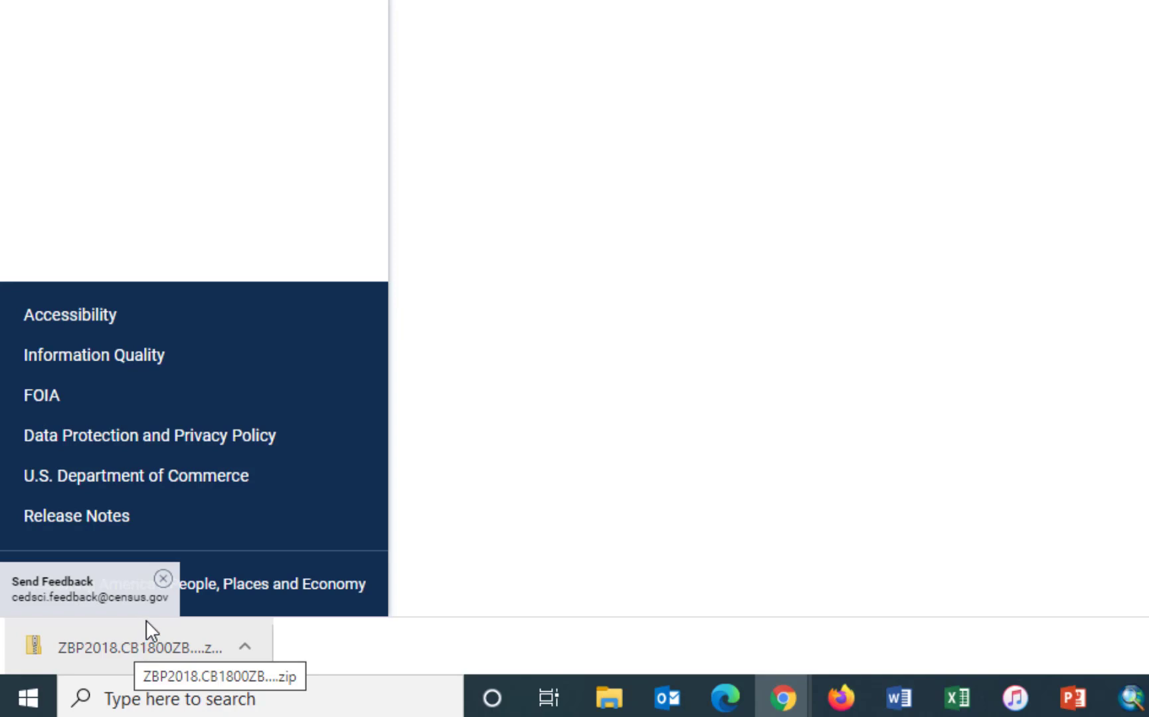
Step: Open the downloaded ZBP2018 zip archive and open its data_with_overlays CSV file in Excel
left_click(103, 653)
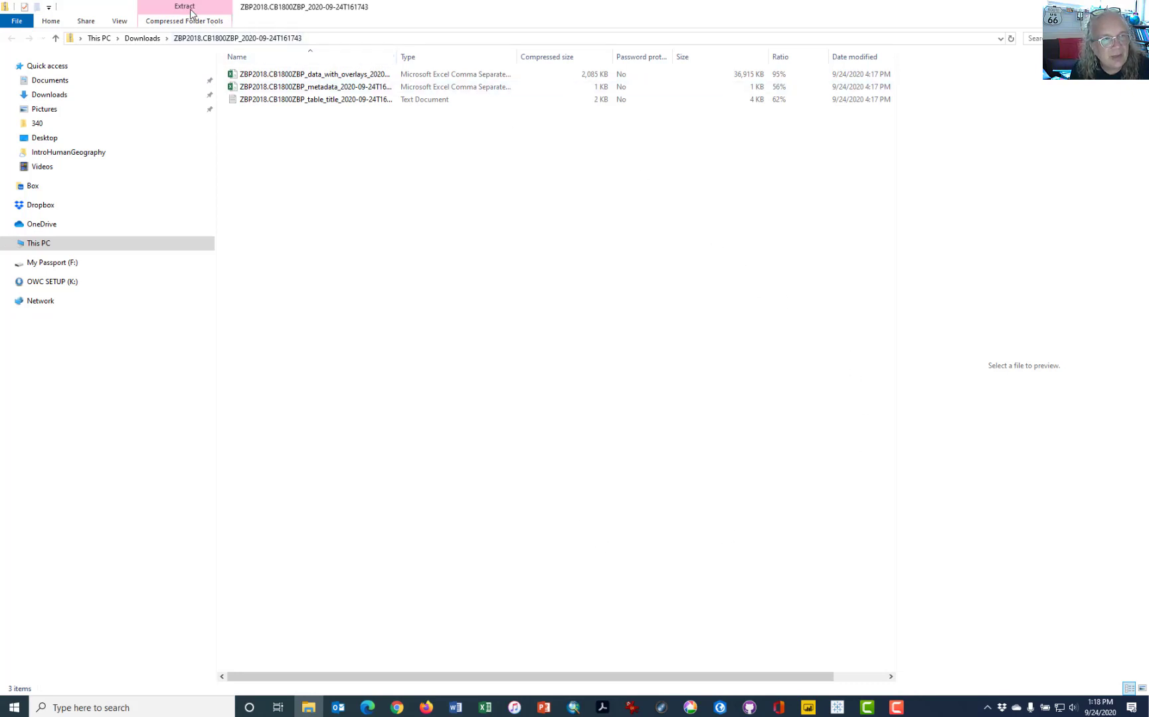
left_click(274, 87)
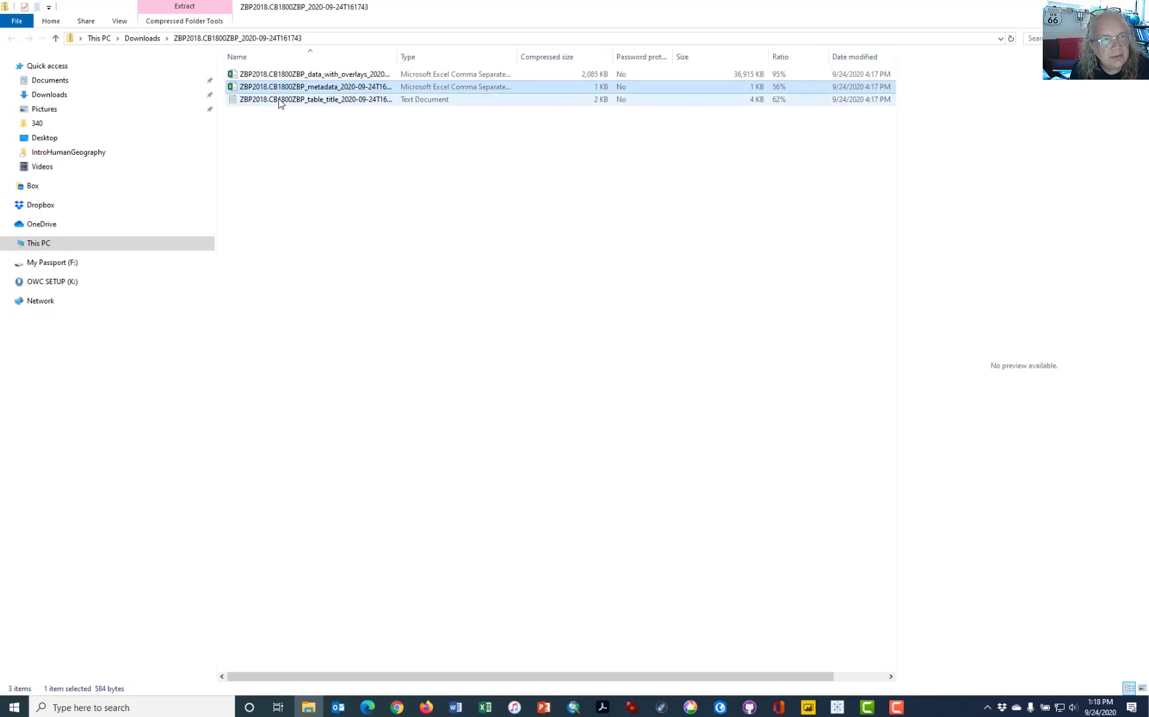
left_click(278, 99)
left_click(282, 87)
left_click(284, 98)
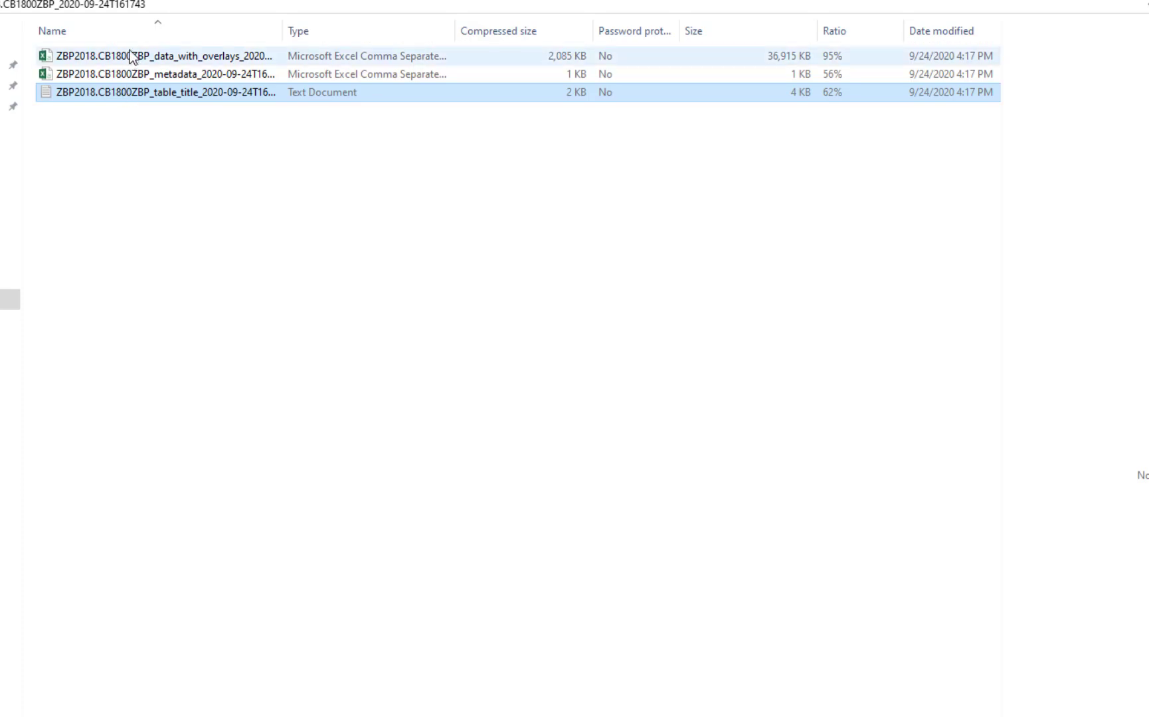
left_click(178, 60)
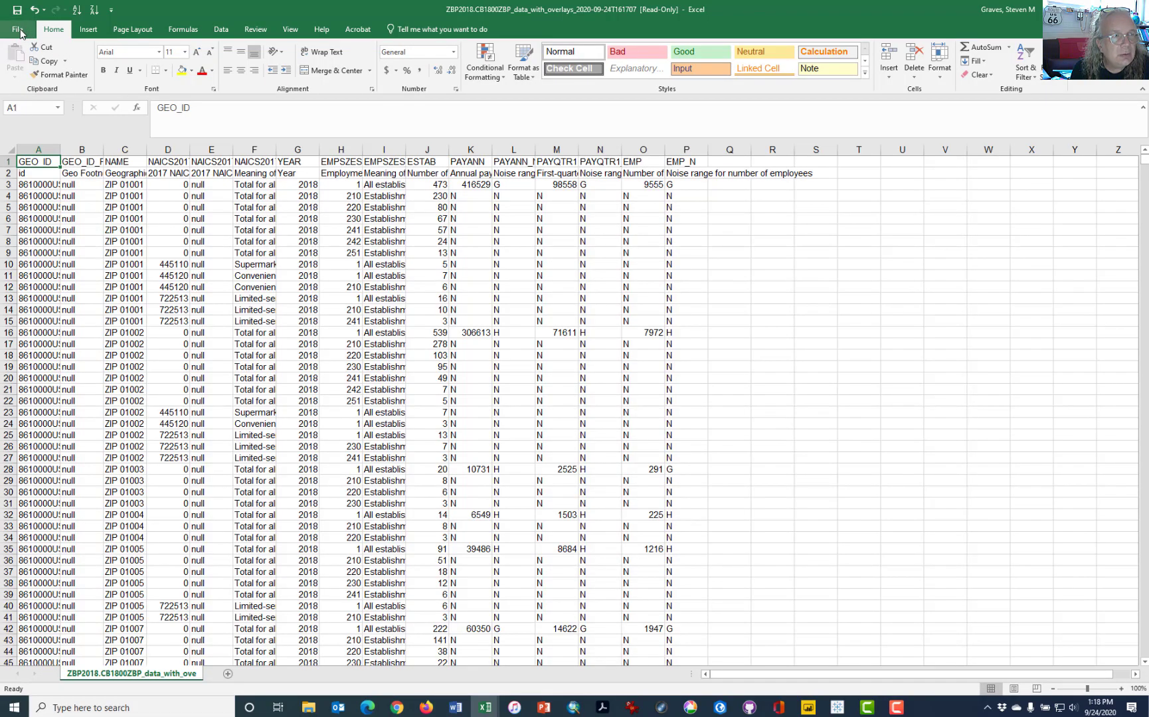
Step: Save the file as an Excel Workbook named US_ZIP_CBP_data_2018_CStores_Gr_FF in the university OneDrive folder 340
left_click(20, 33)
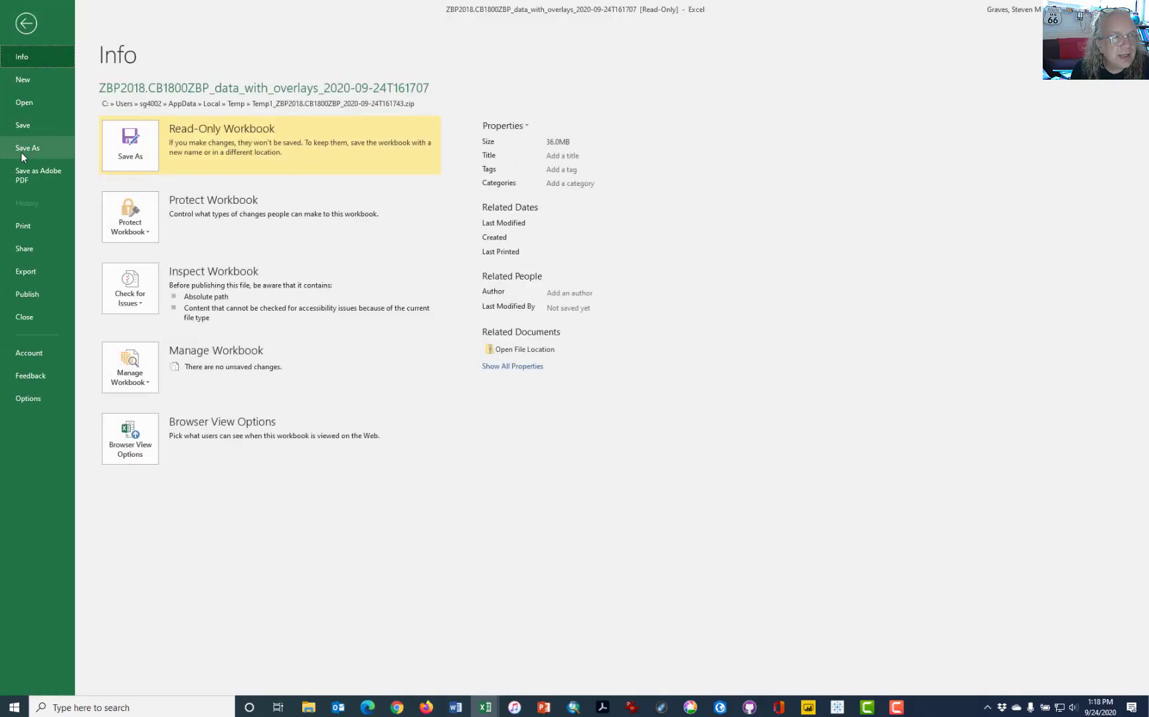
left_click(22, 149)
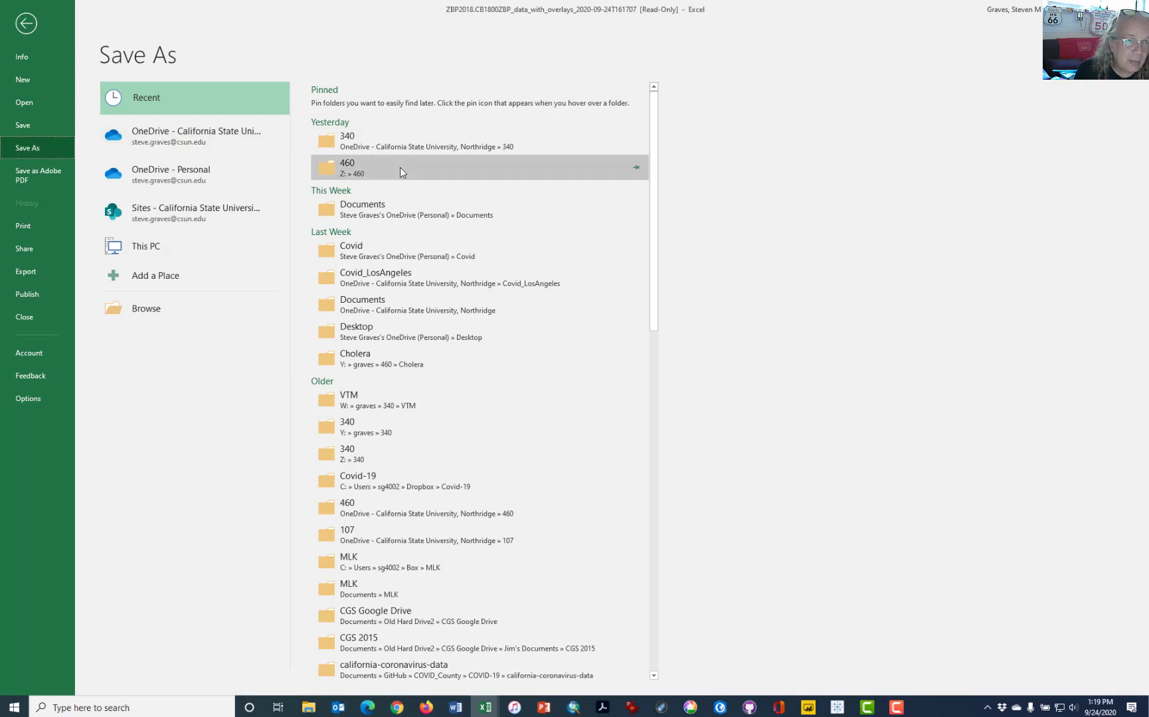
left_click(403, 140)
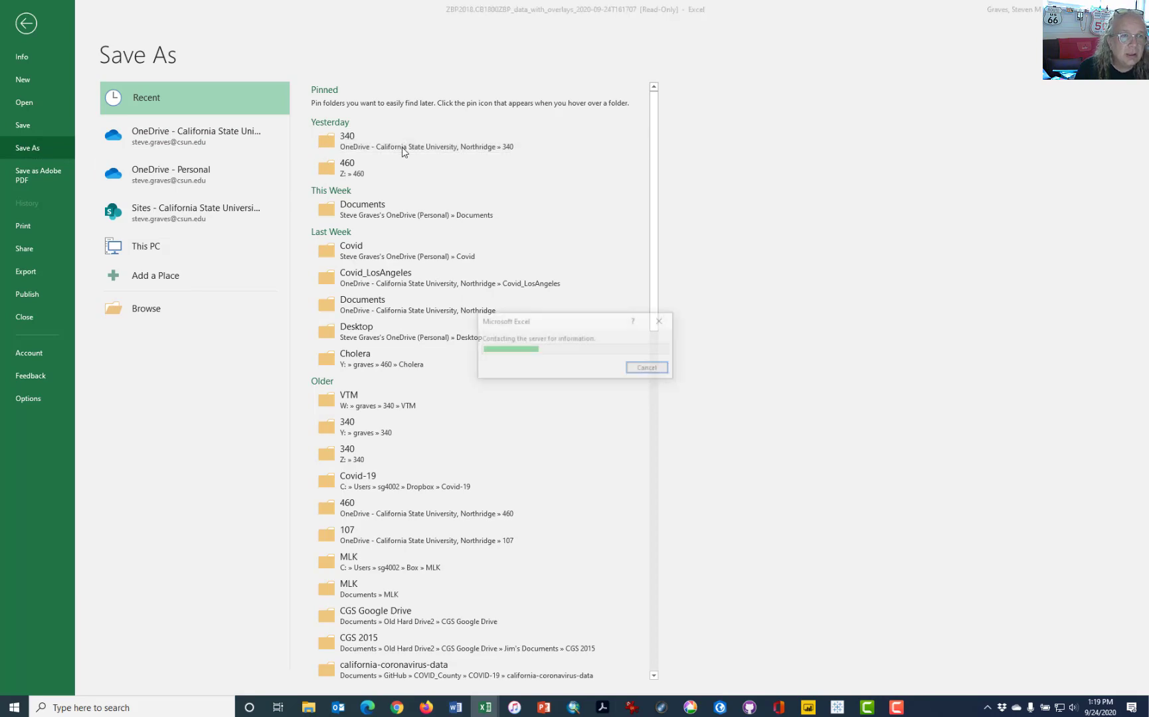
left_click(187, 292)
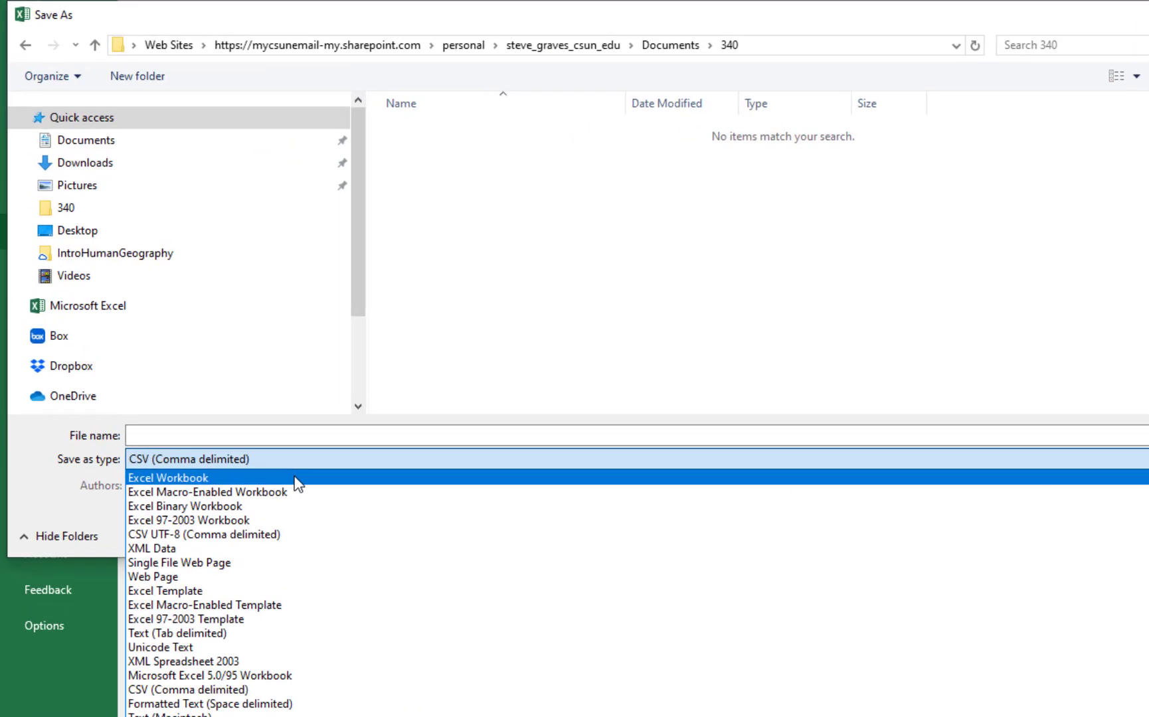
left_click(296, 478)
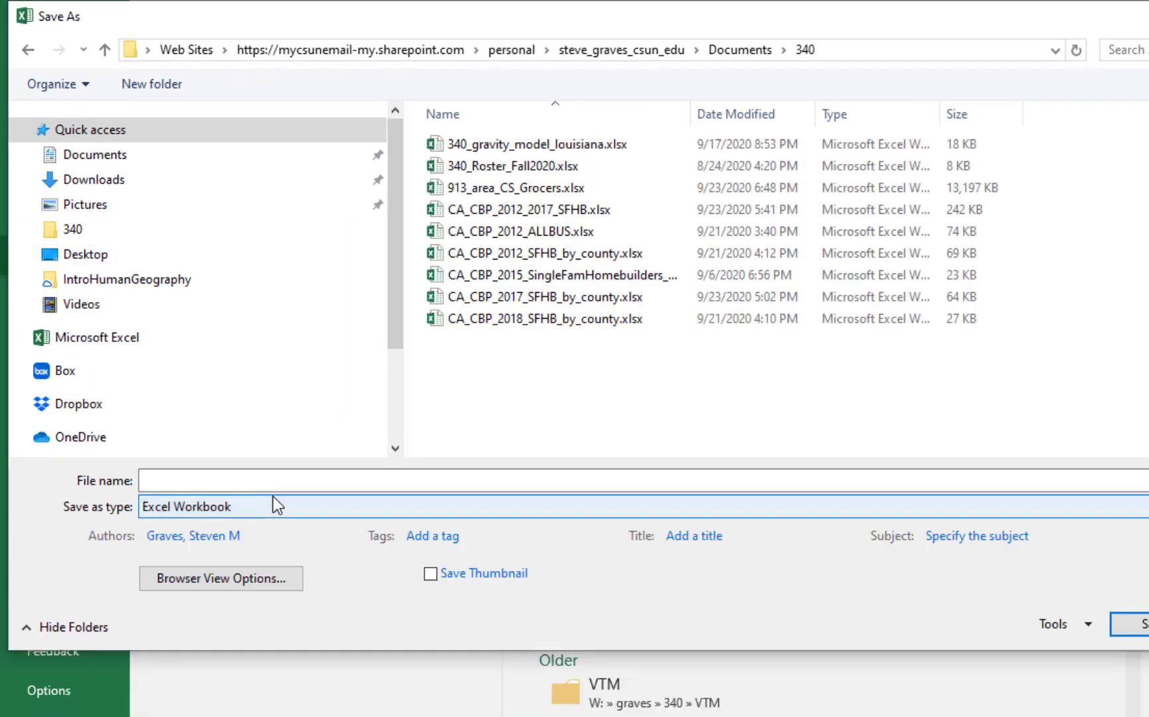
left_click(248, 436)
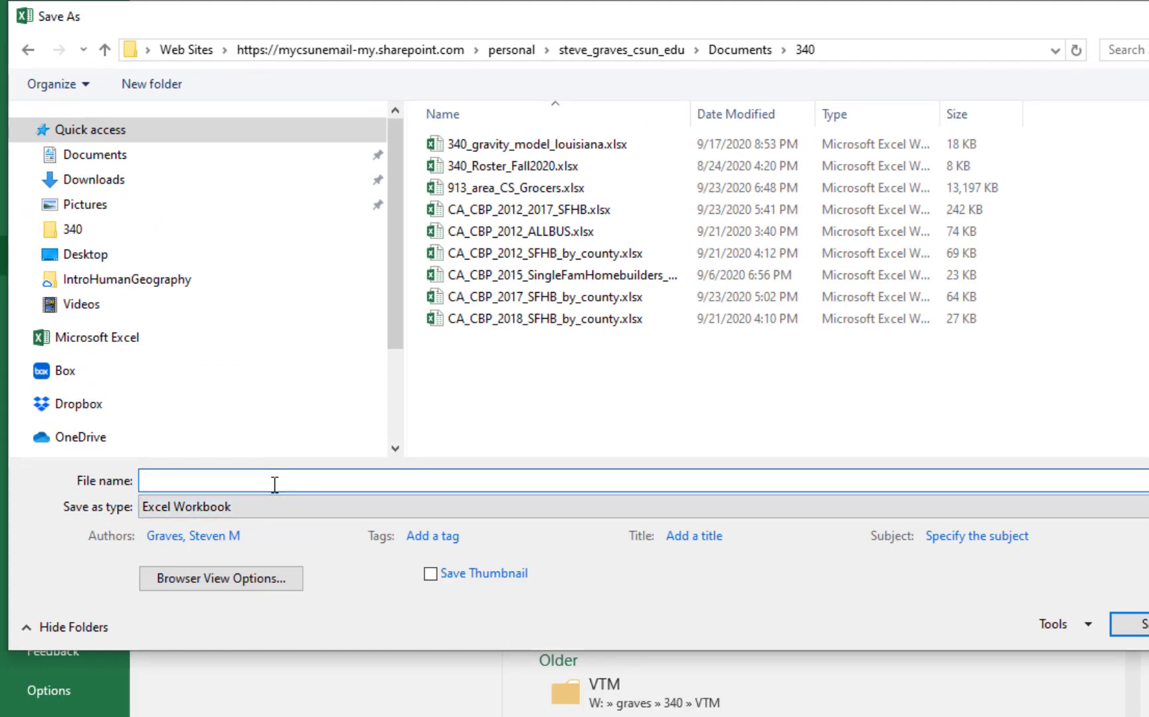
type("US_ZIP_CBP_data_2018")
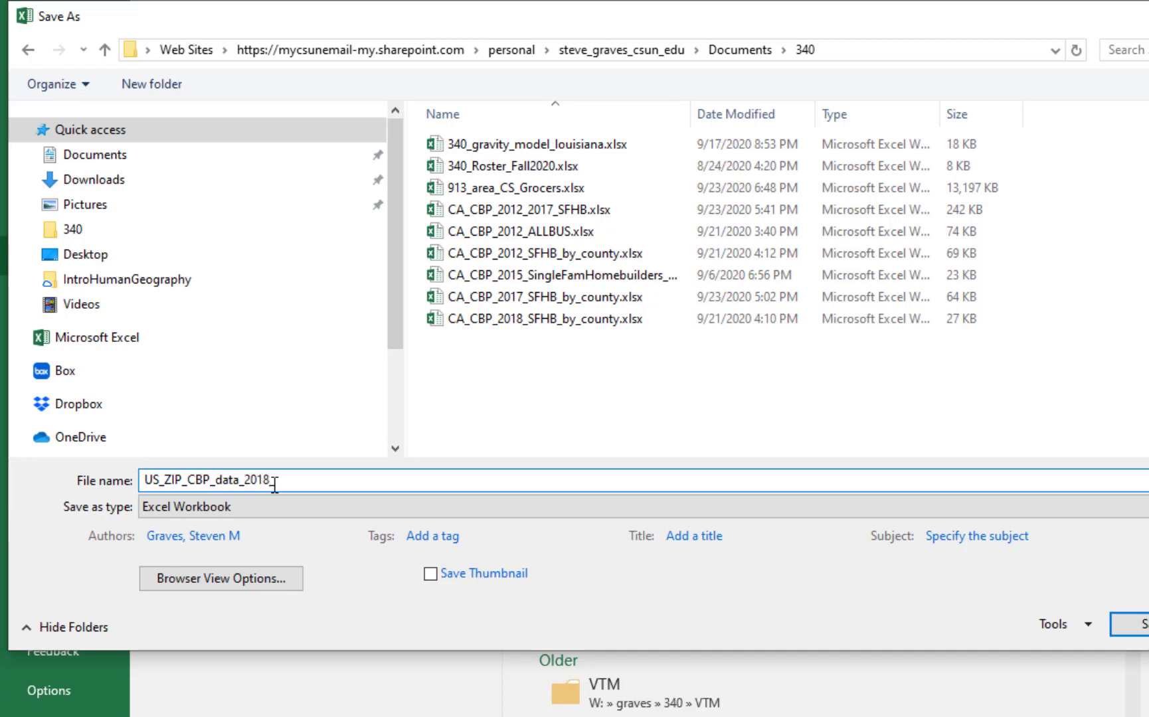
type("_6")
key("BackSpace")
type("CStores_Gr_FF")
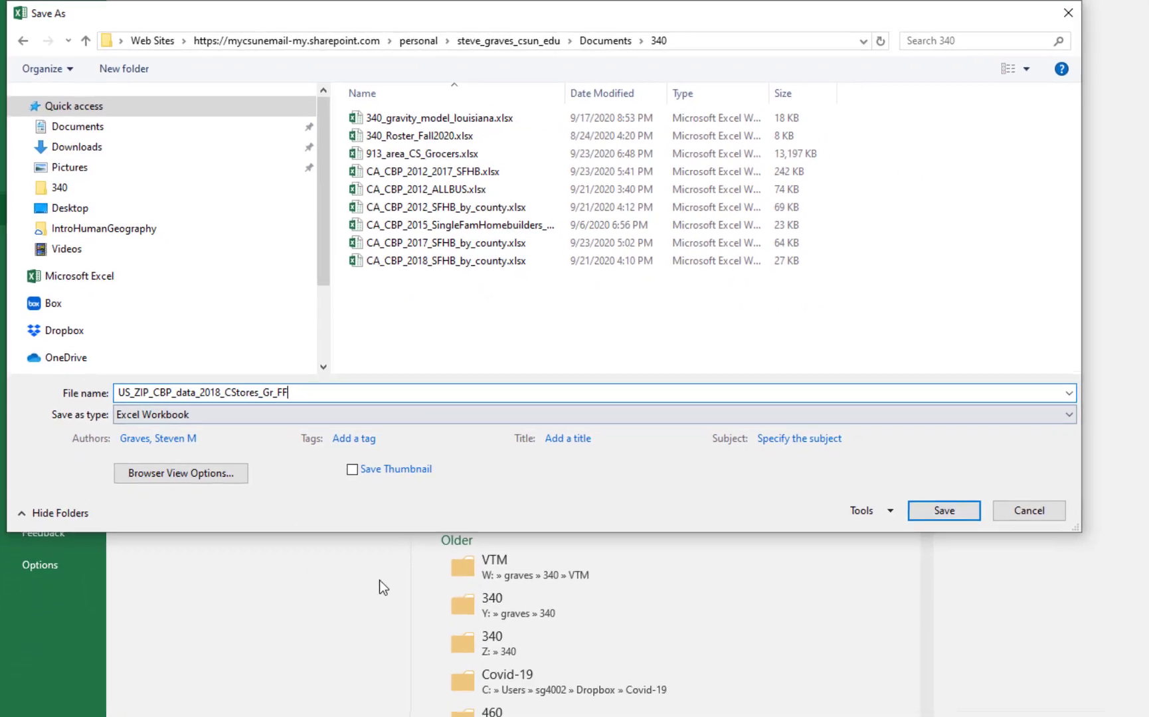
left_click(925, 513)
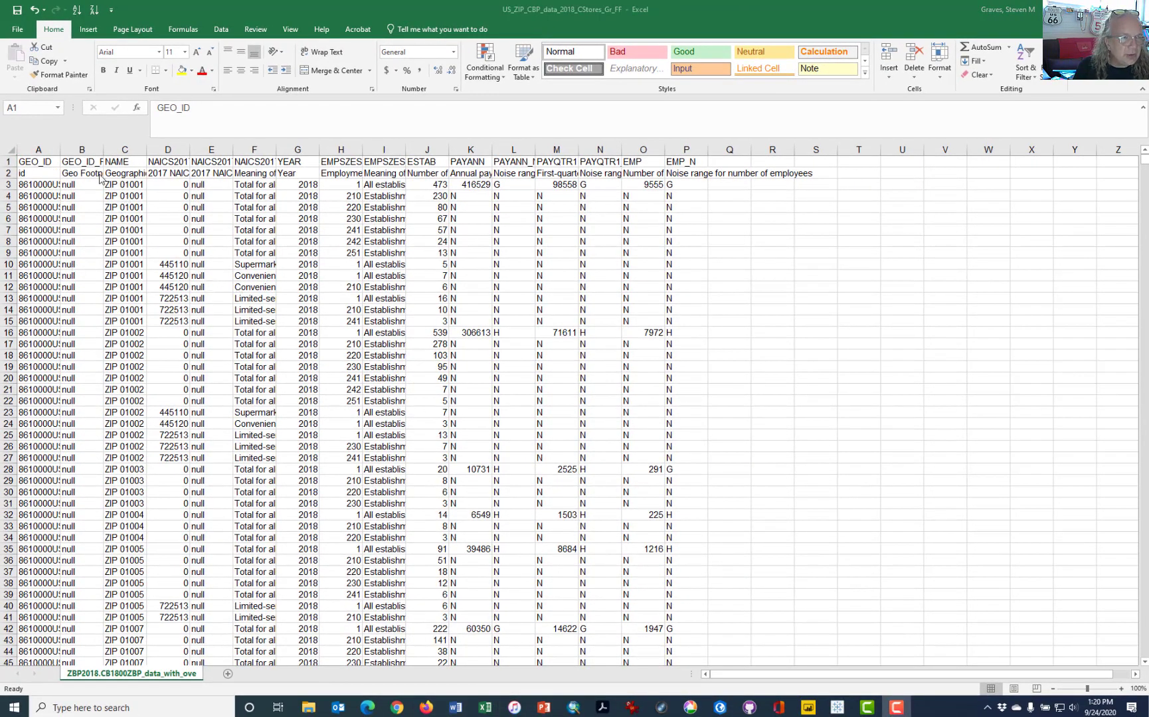
Step: Delete the descriptive second header row and widen the GEO_ID and GEO_ID_F columns
left_click(8, 173)
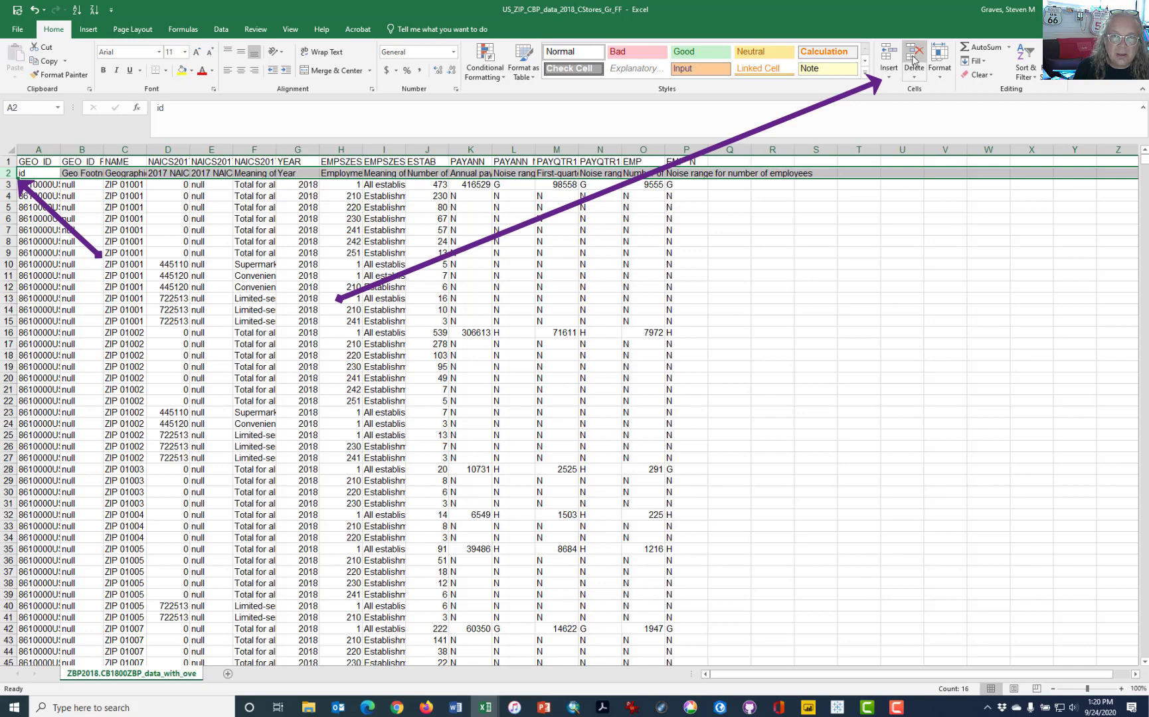
left_click(914, 62)
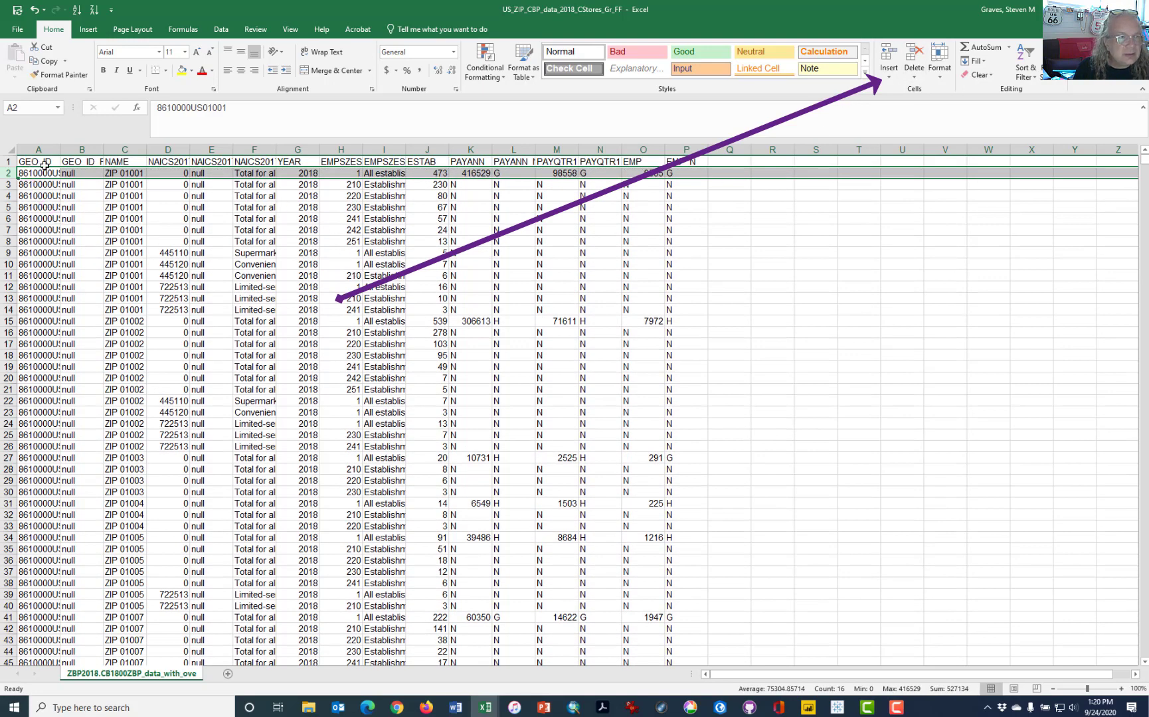
left_click_drag(60, 152, 226, 159)
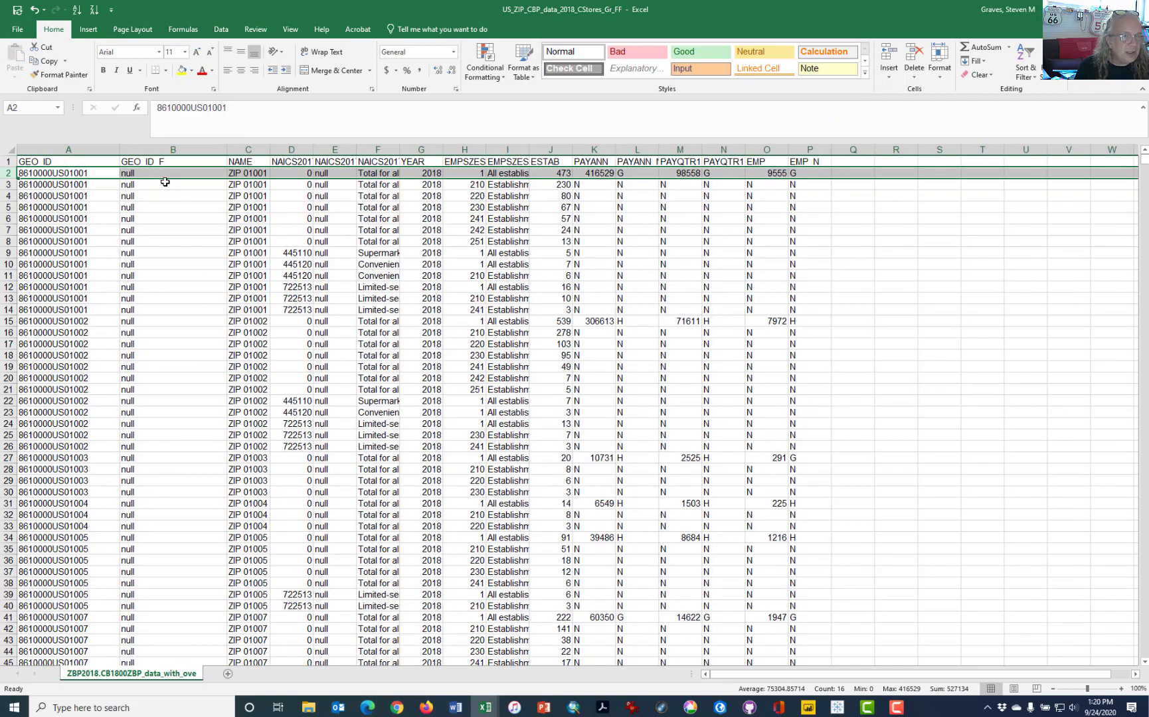
key("Right")
key("Left")
key("shift+Right")
key("shift+Right")
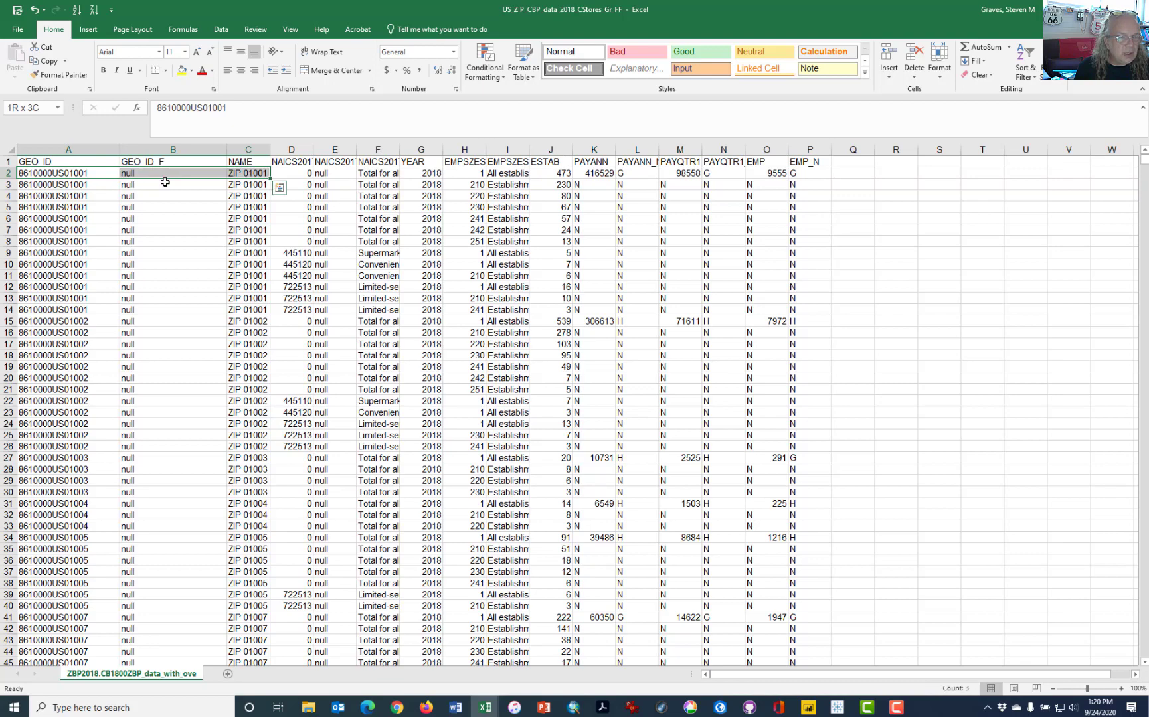
key("ctrl+shift+Down")
key("ctrl+shift+Up")
key("Left")
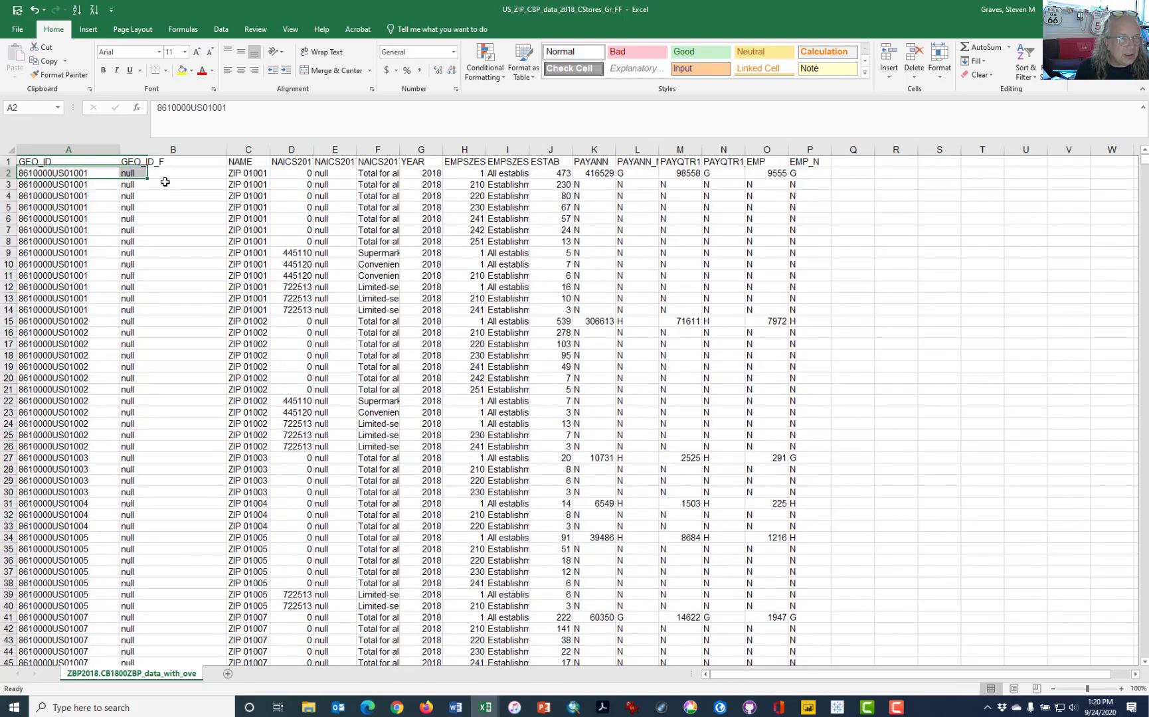
key("Down")
key("Up")
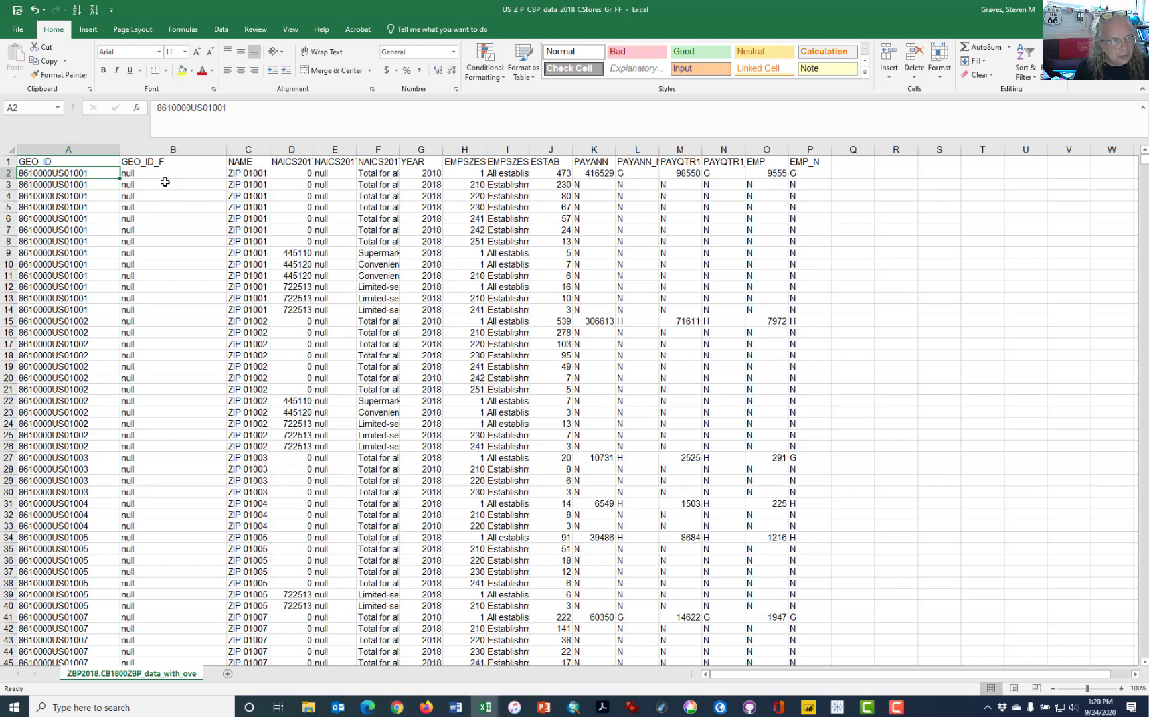
Step: Copy all GEO_ID values from A2 down and paste them over the null values in the GEO_ID_F column from B2
key("ctrl+shift+Down")
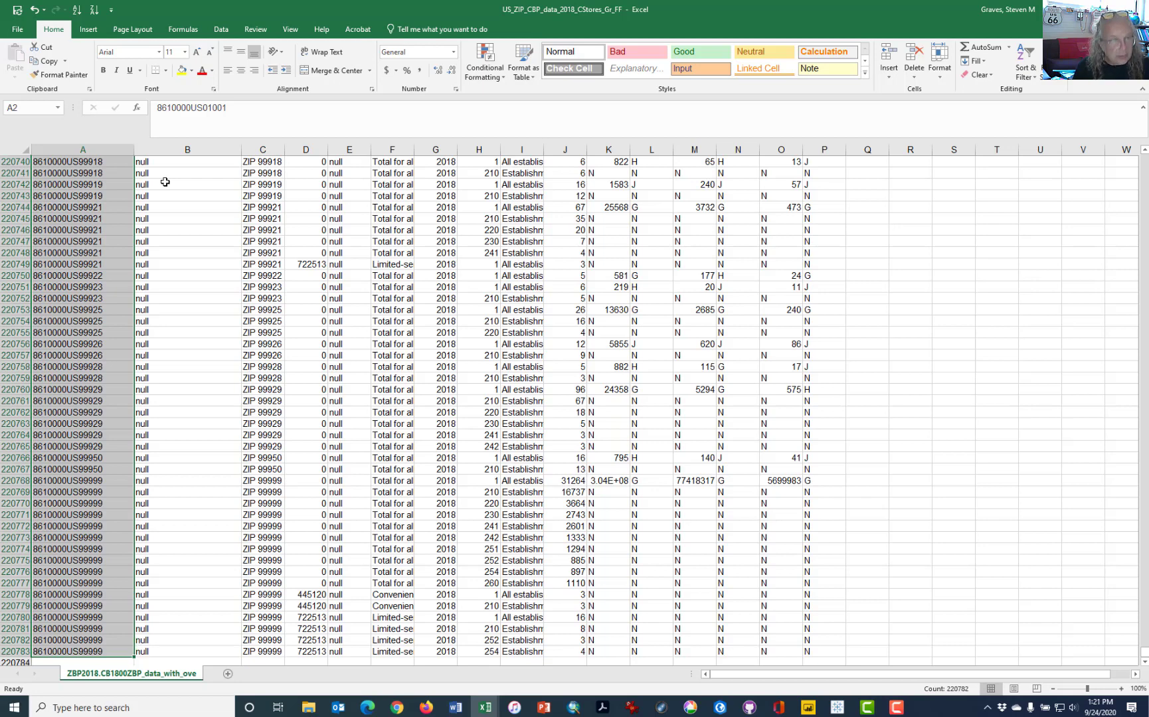
key("ctrl+c")
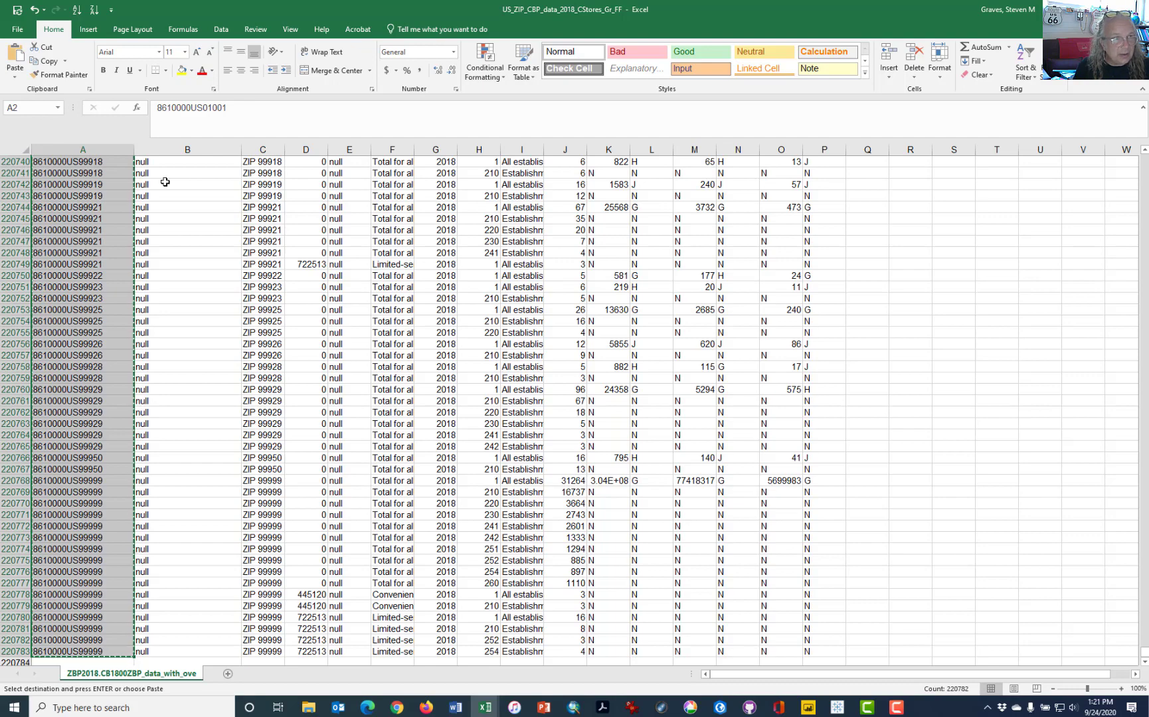
key("ctrl+Home")
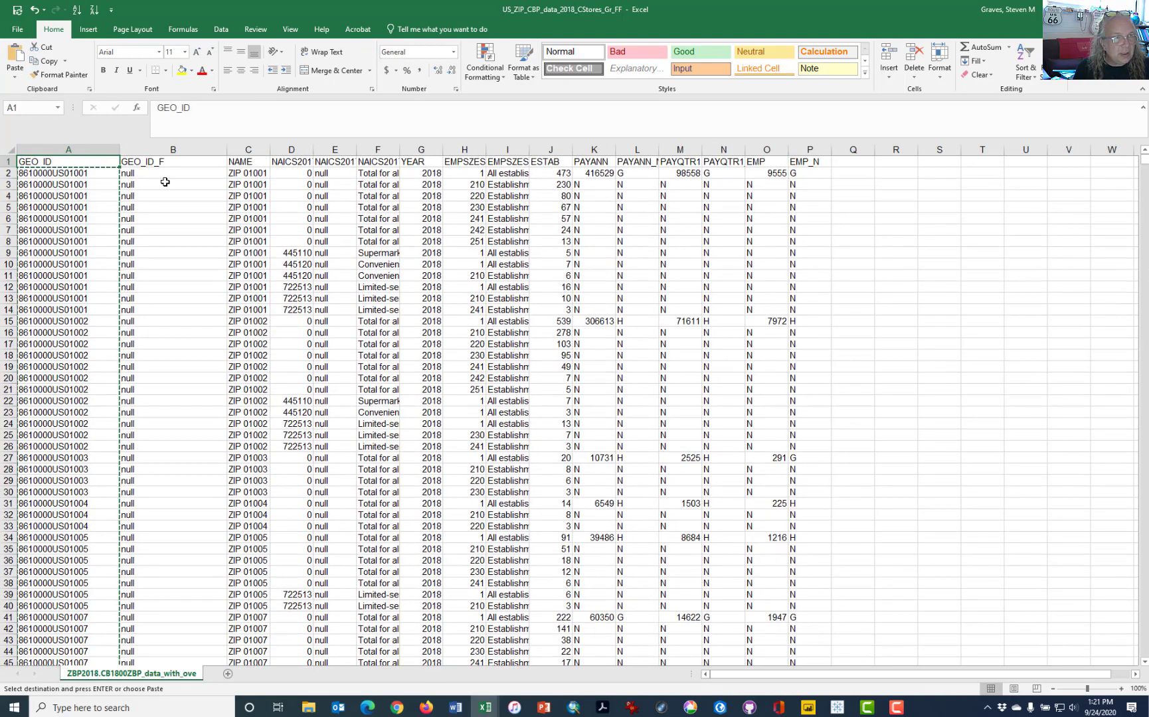
key("Right")
key("Down")
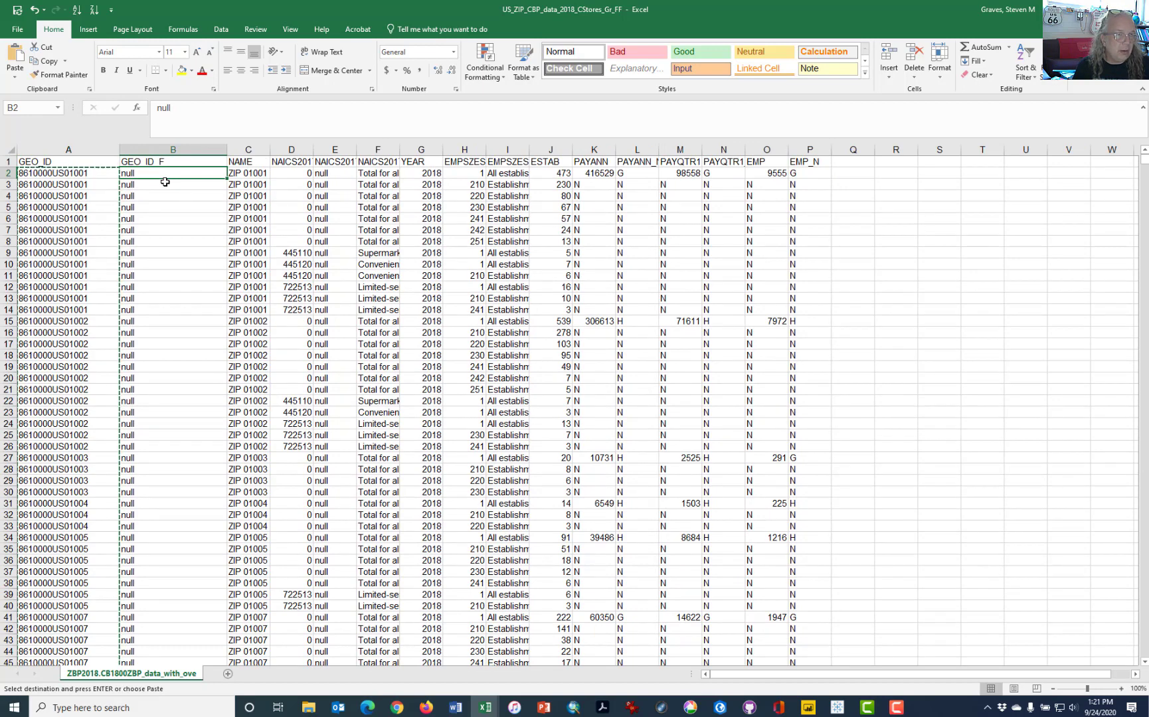
key("ctrl+v")
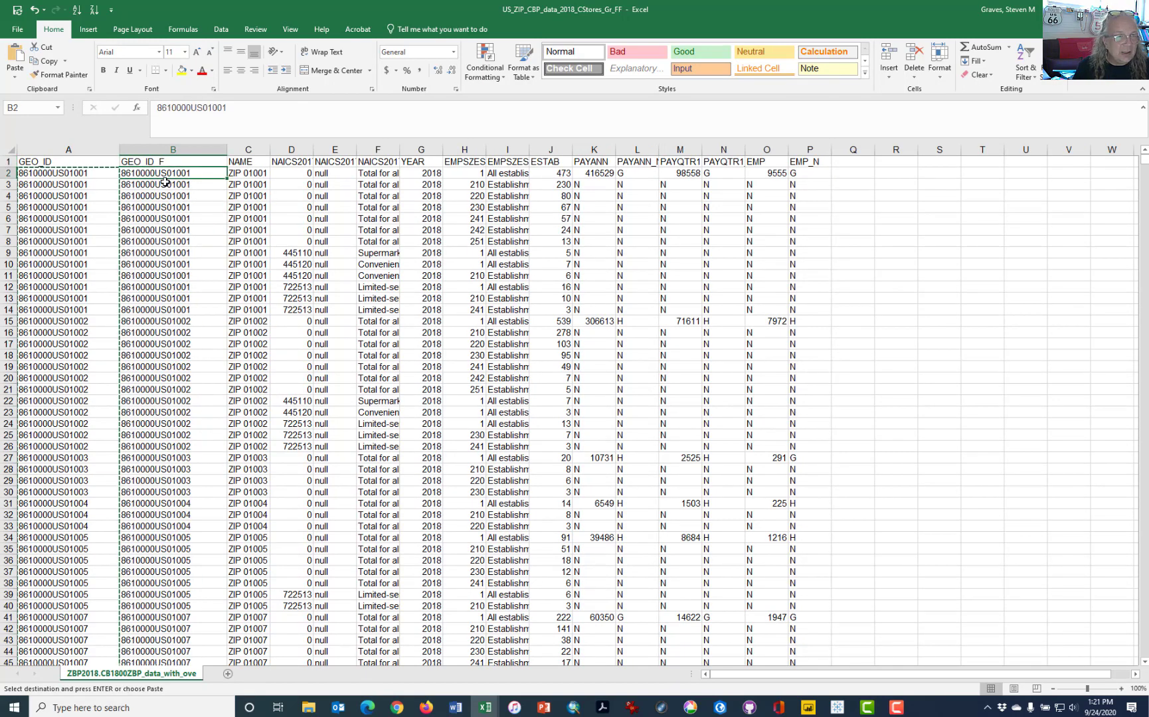
Step: Set up a fixed-width Text to Columns split of the pasted column B values with a break right after 8610000US
key("ctrl+shift+Down")
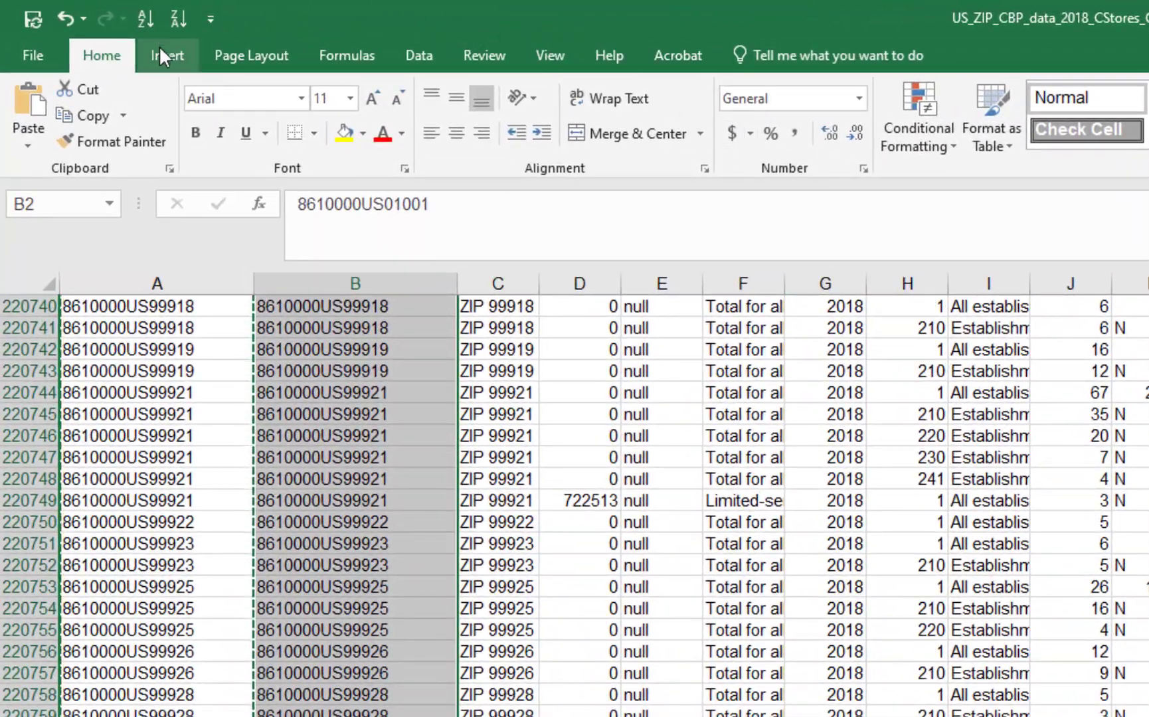
left_click(415, 61)
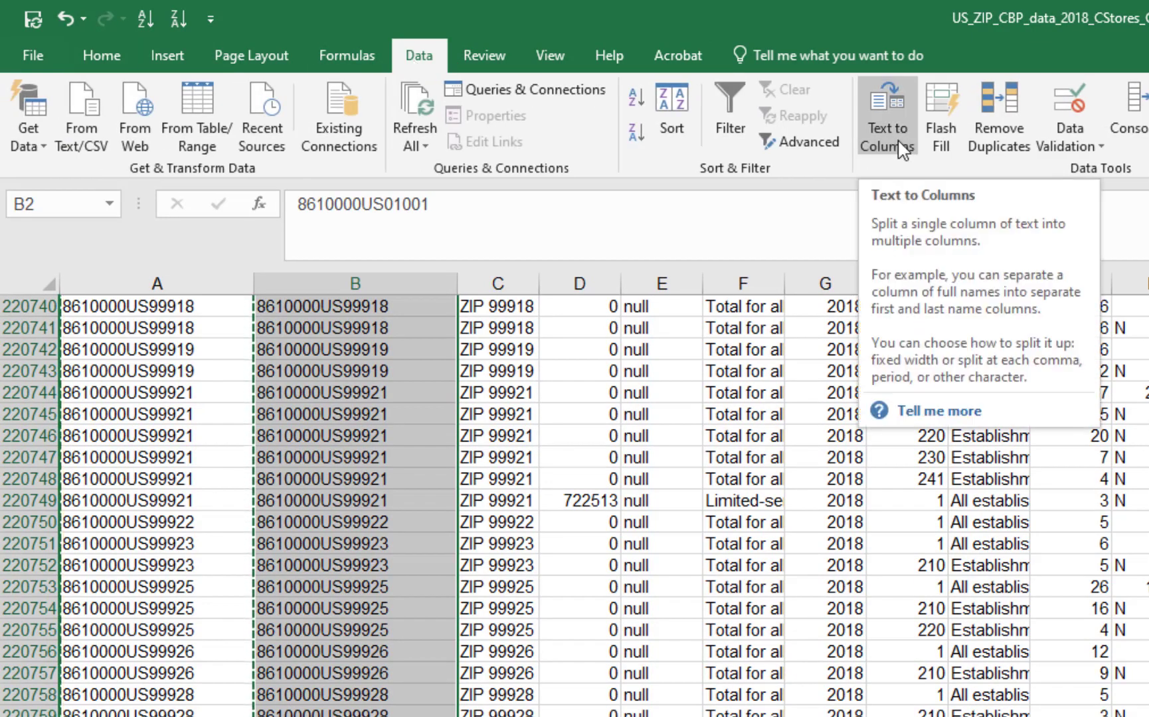
left_click(901, 150)
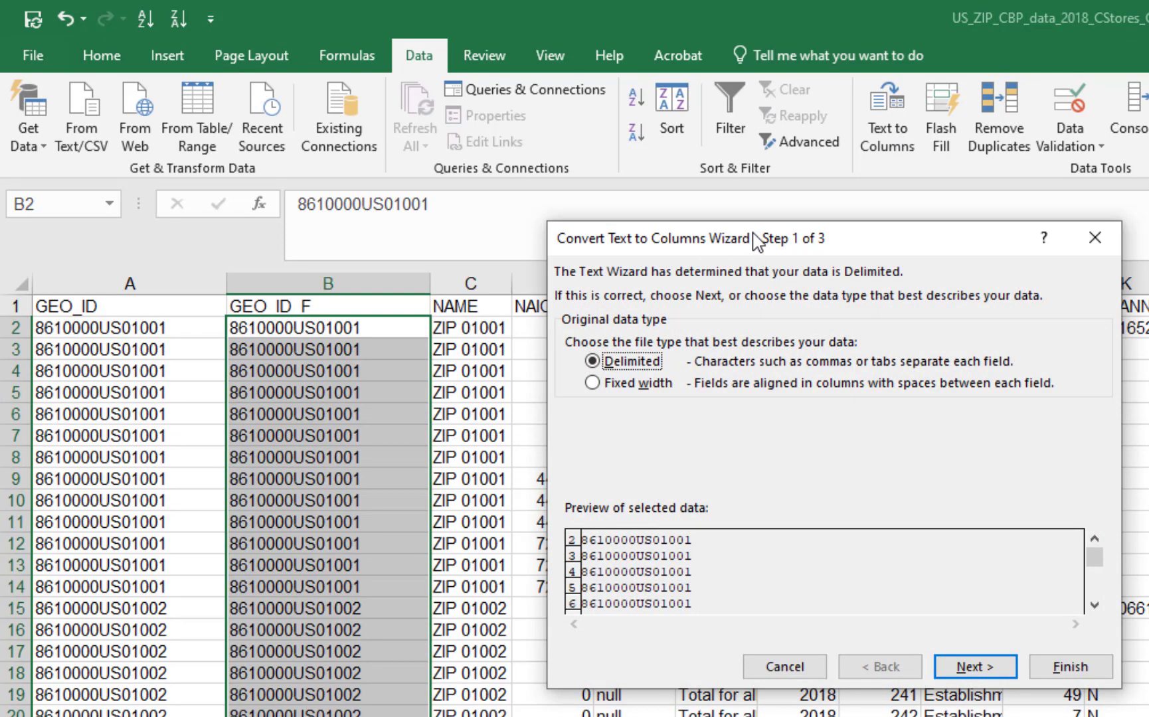
left_click(651, 386)
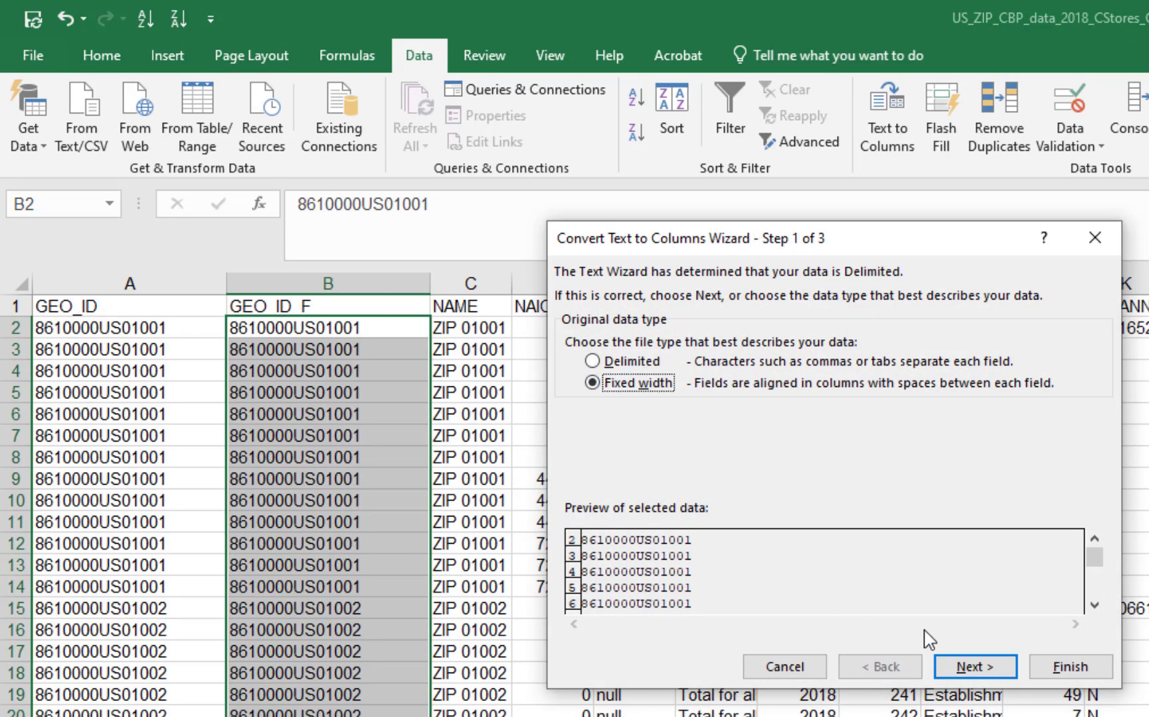
left_click(970, 668)
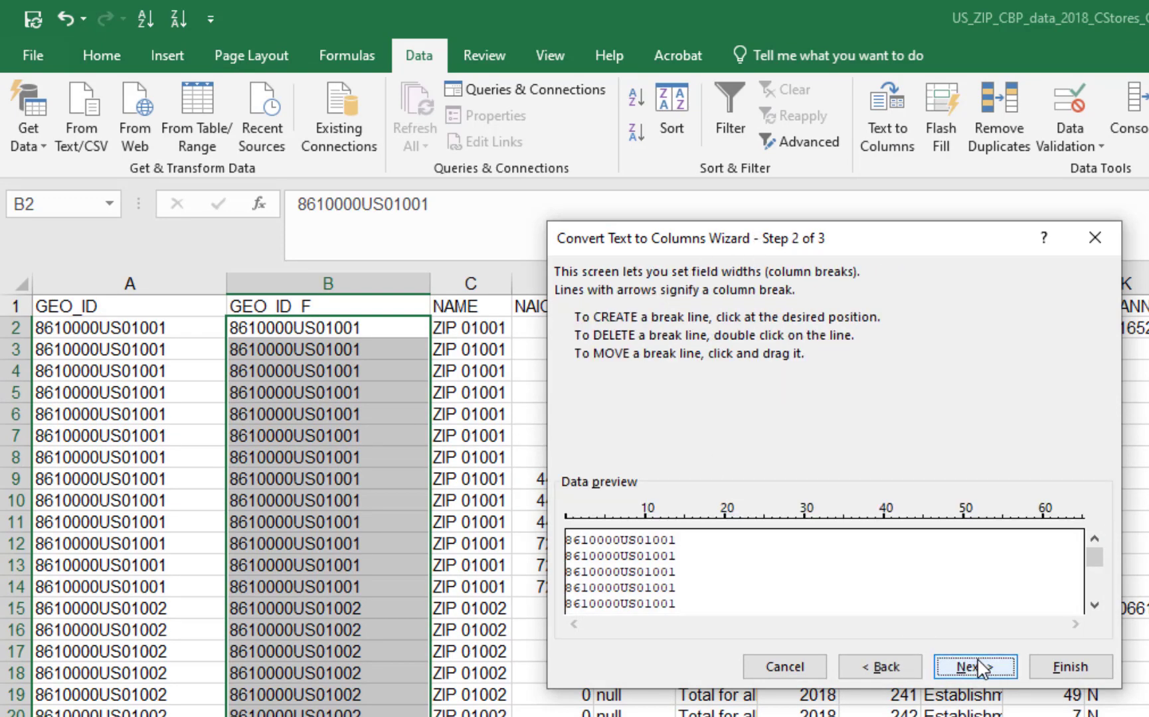
left_click(636, 554)
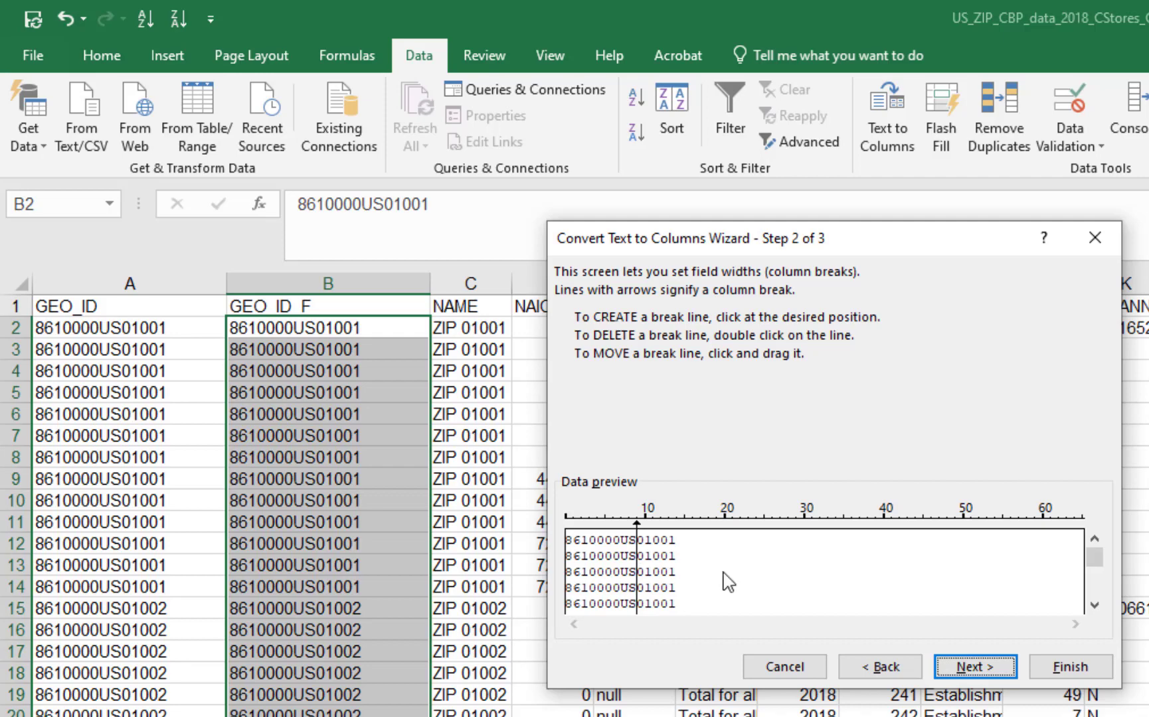
left_click(1006, 671)
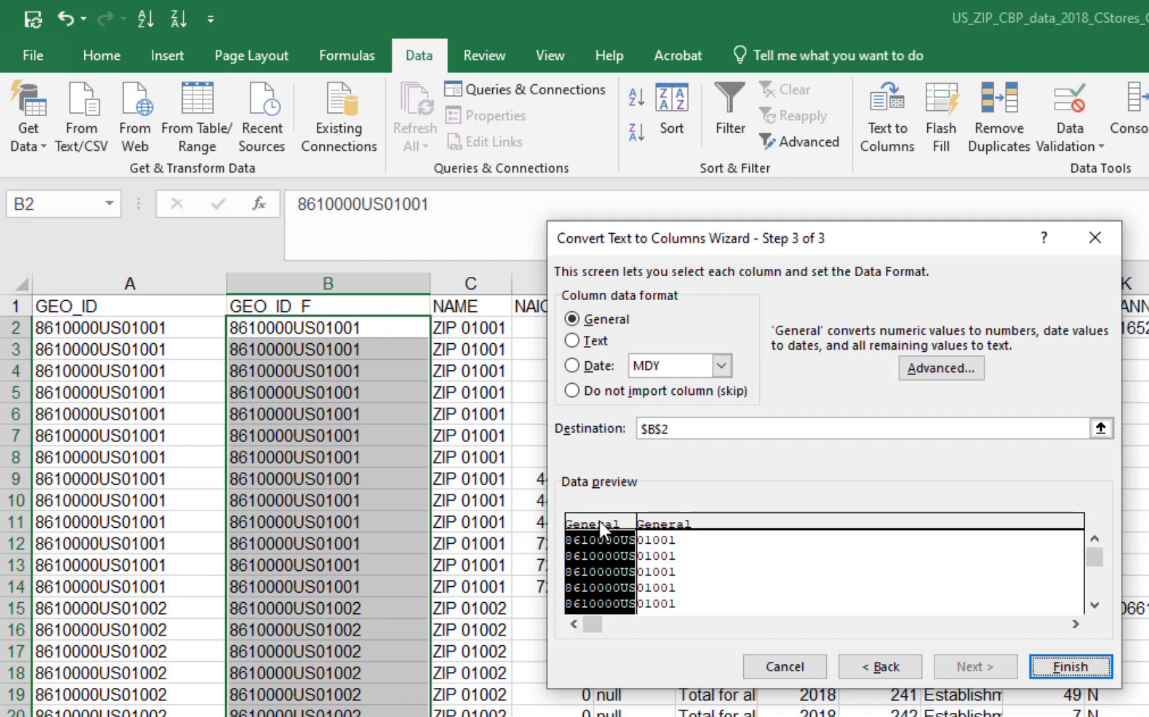
Step: Skip importing the 8610000US part, format the five-digit part as Text and finish the split with destination $B$2
left_click(573, 391)
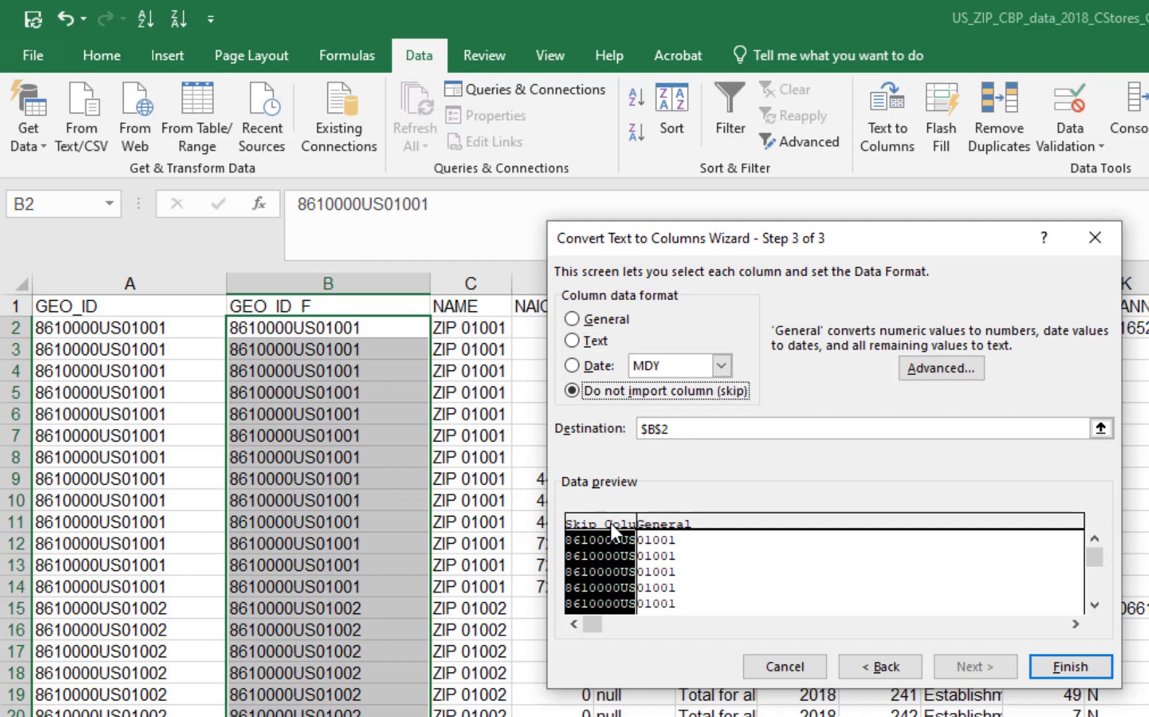
left_click(692, 524)
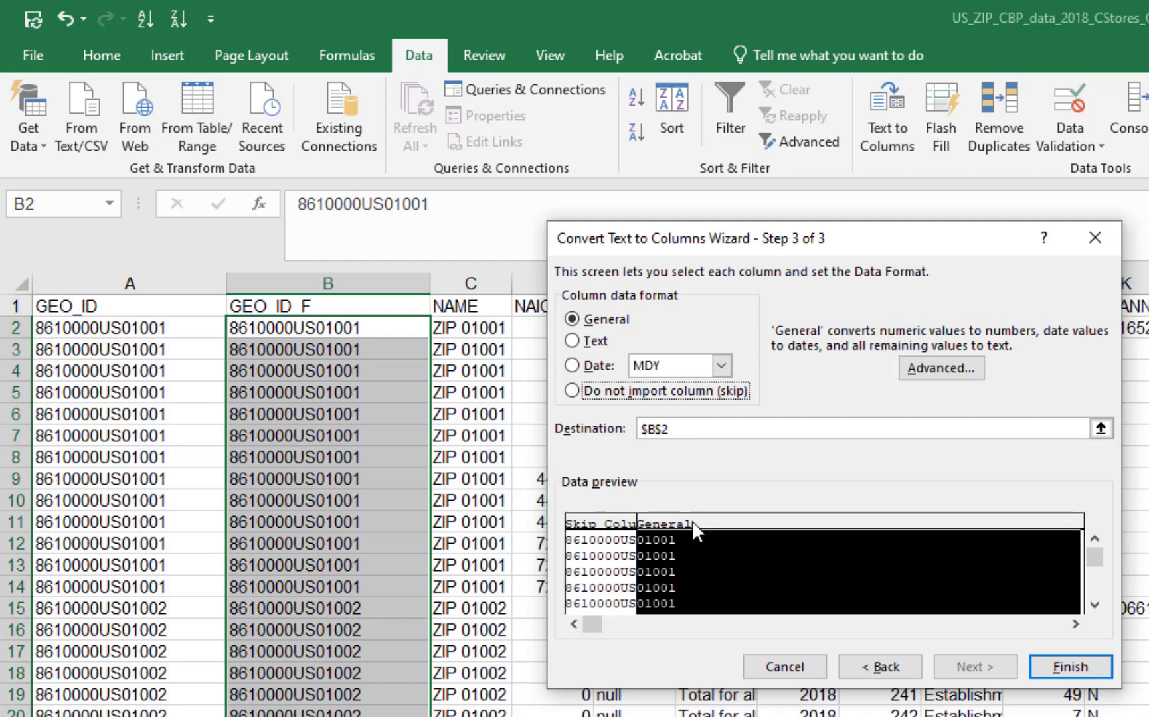
left_click(595, 343)
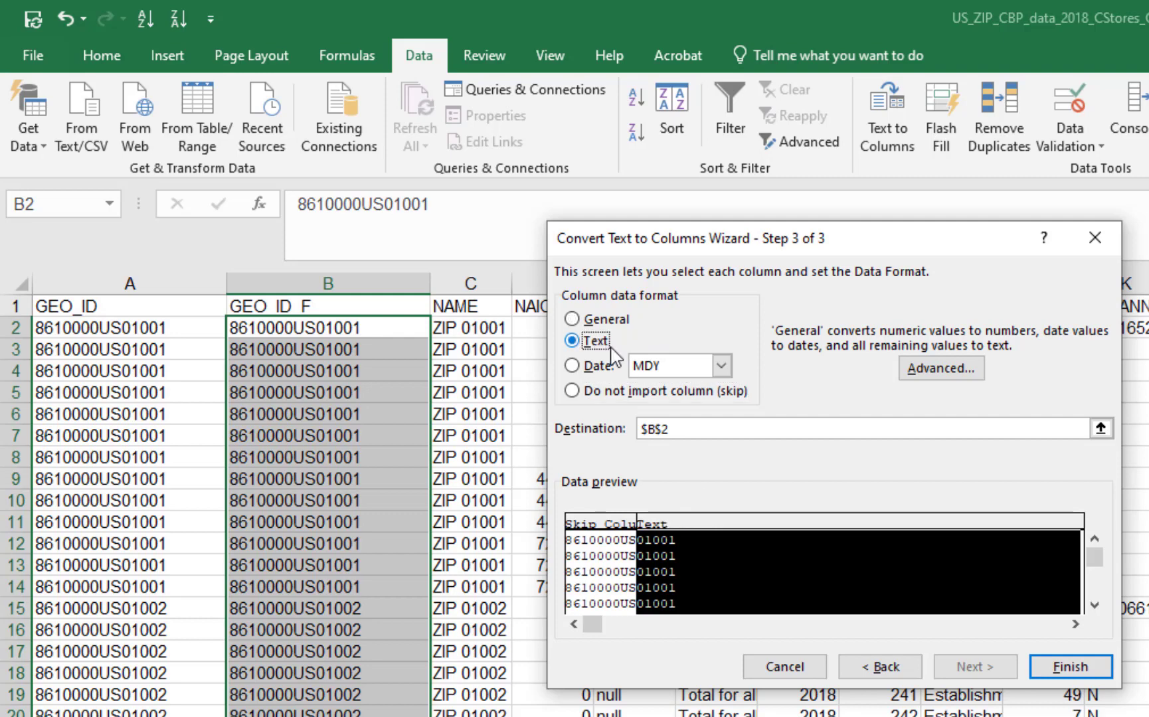
left_click(1071, 667)
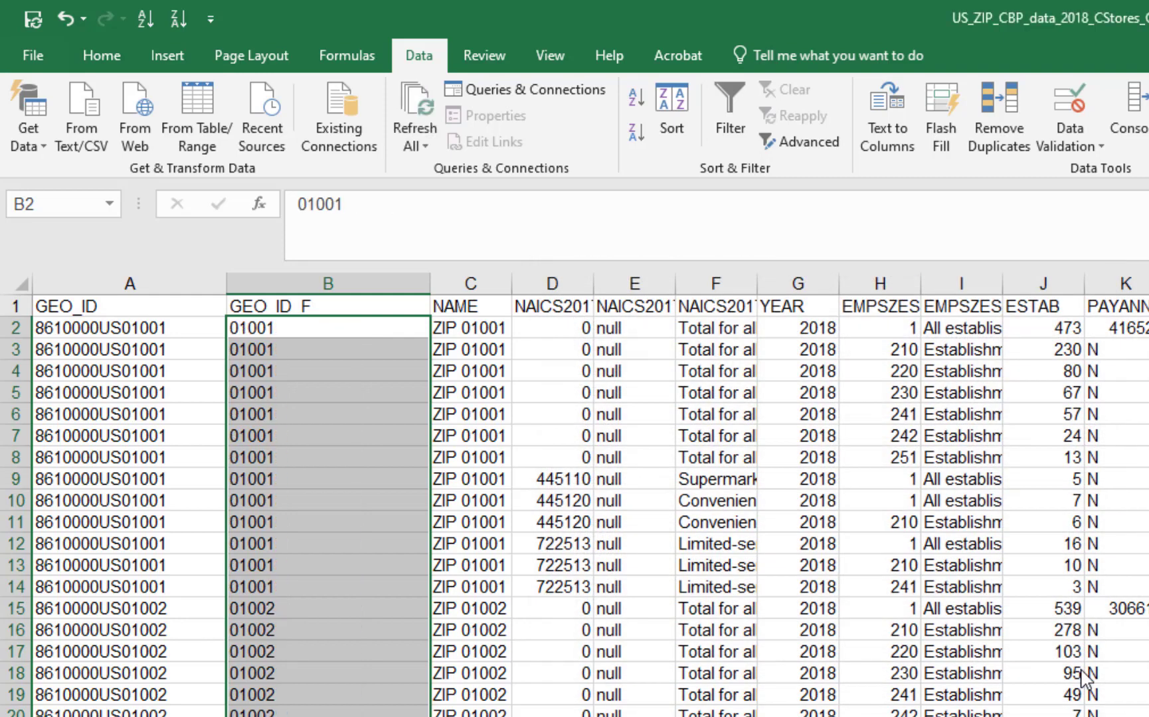
Step: Rename the GEO_ID_F header in B1 to ZIP
left_click(309, 306)
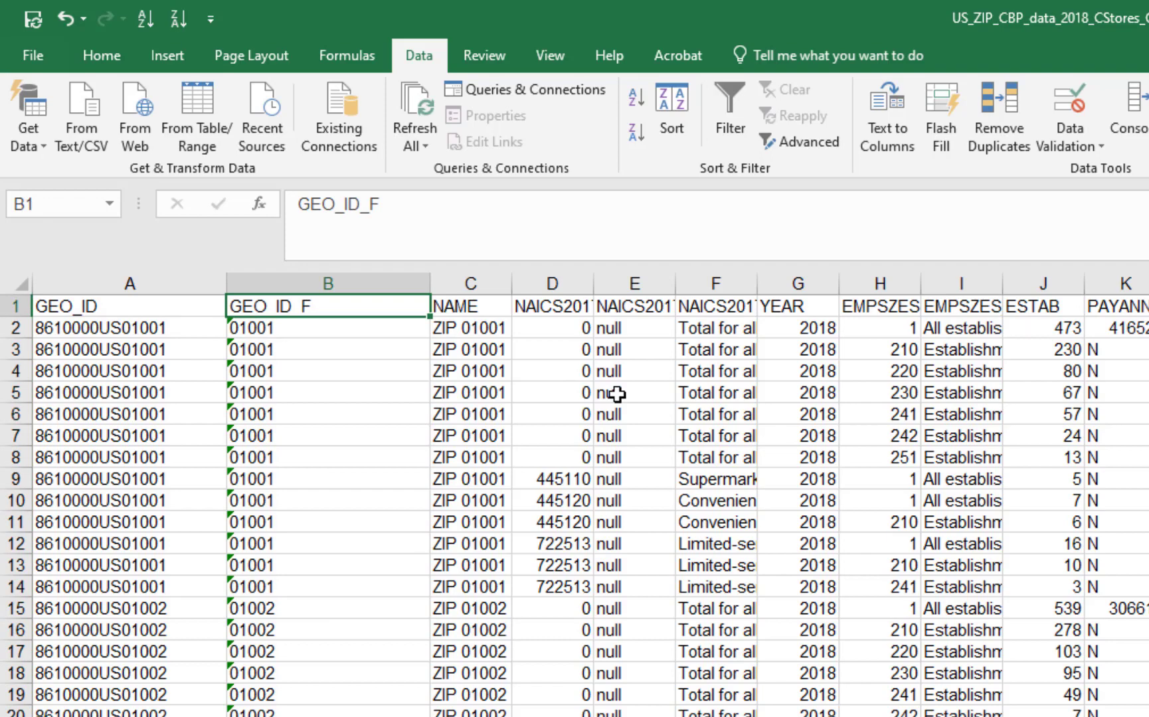
type("ZIP")
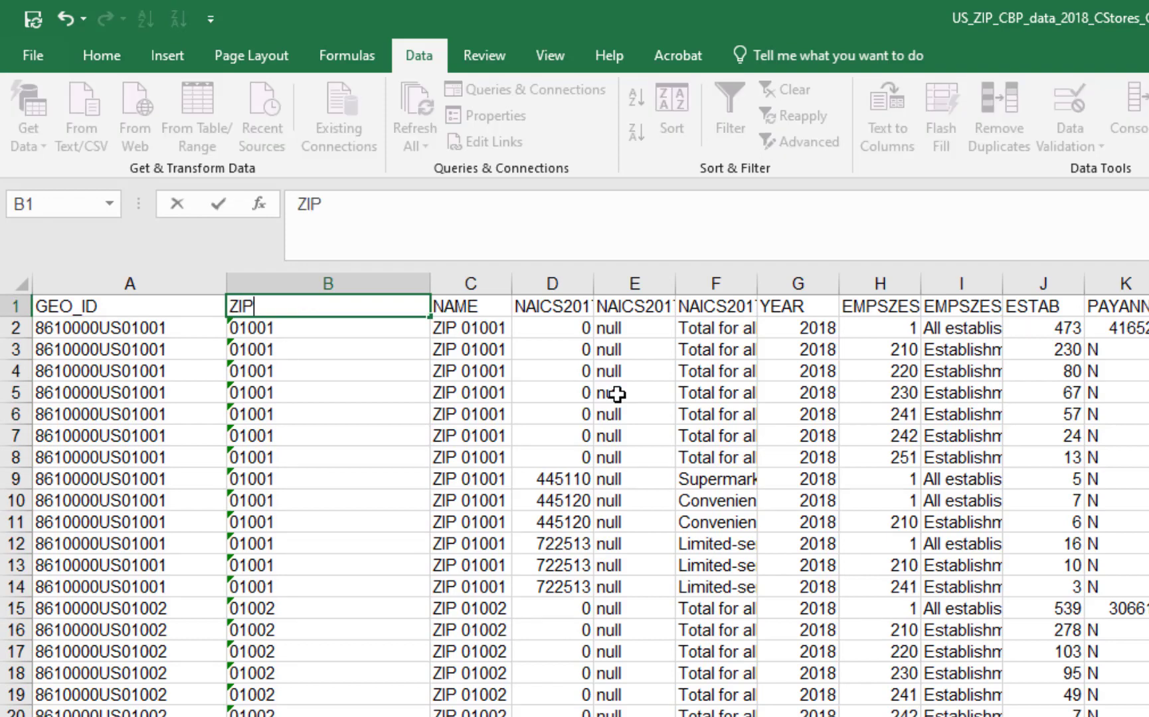
key("Left")
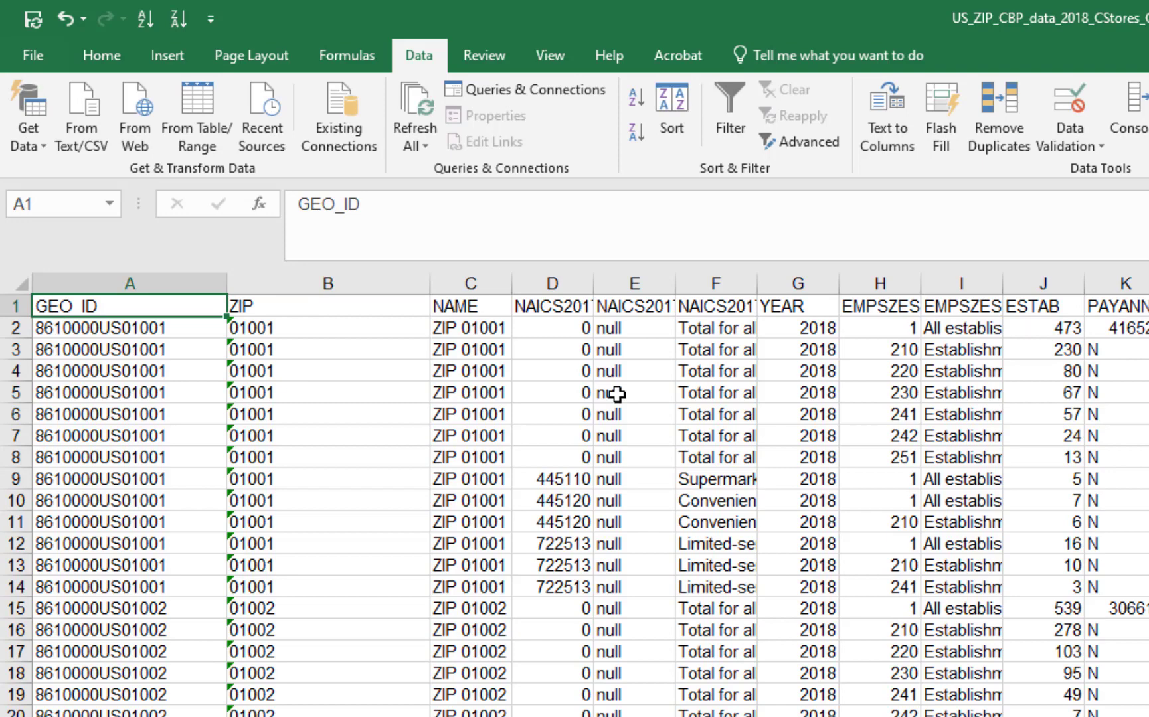
key("Right")
key("Right")
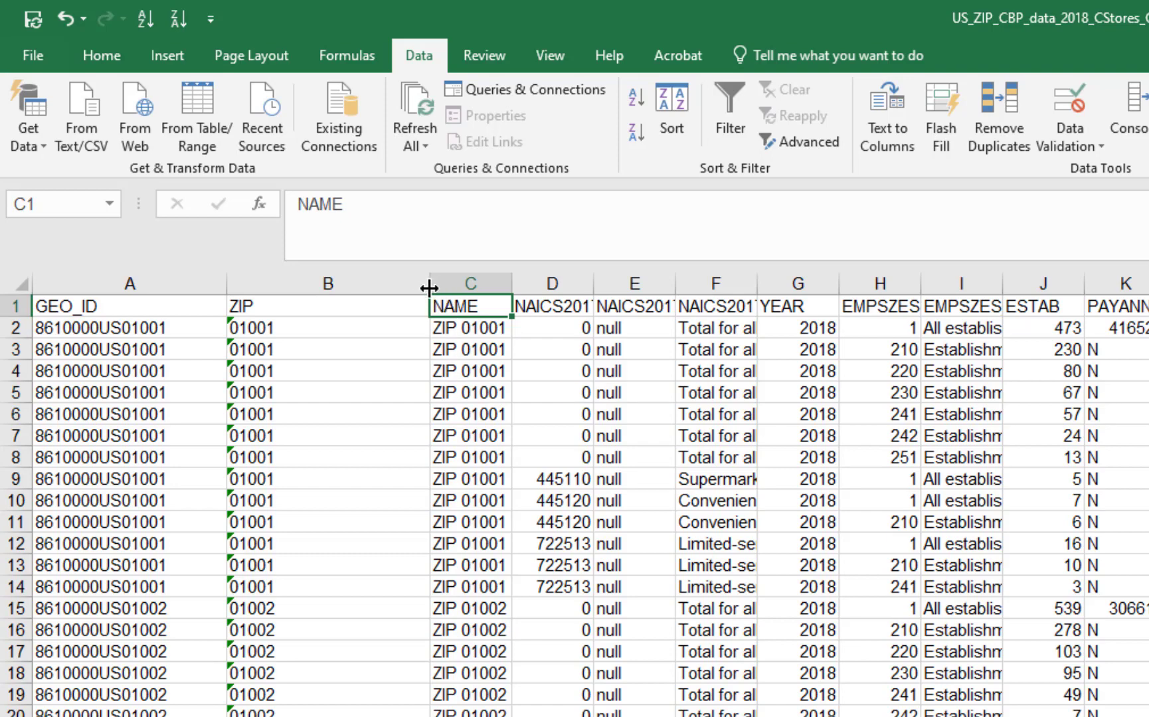
Step: Insert a blank column before the NAME column and title it SELECT in C1
left_click(463, 287)
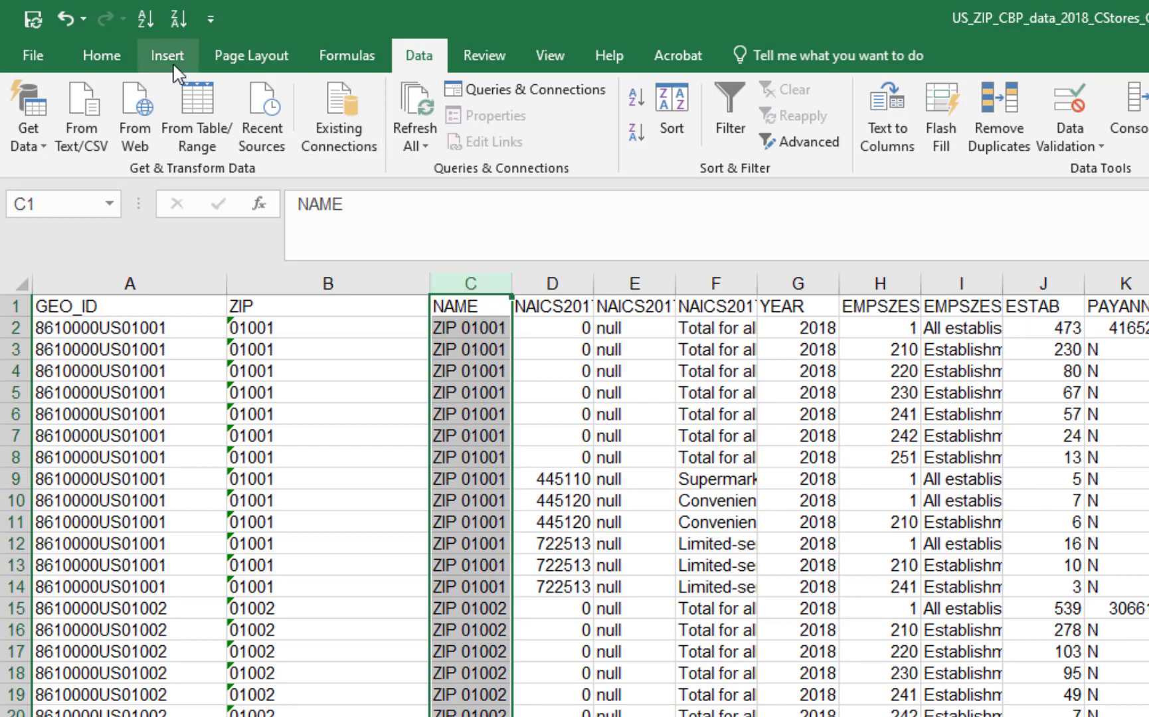
left_click(101, 64)
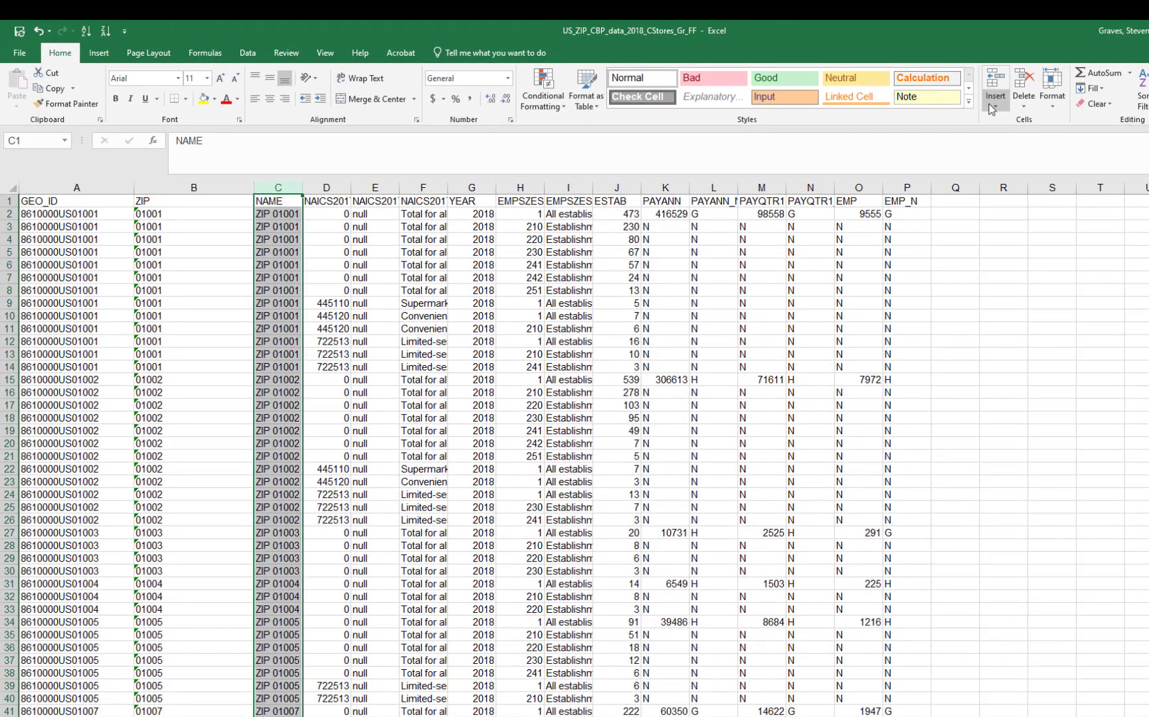
left_click(1001, 96)
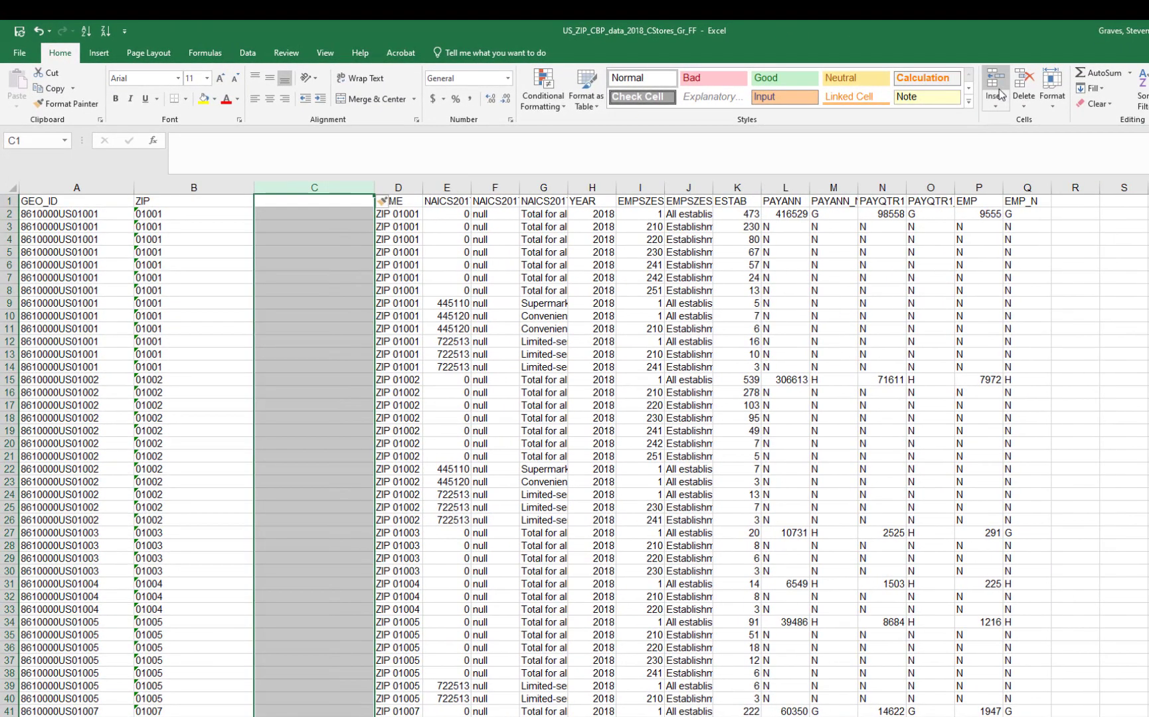
left_click(309, 202)
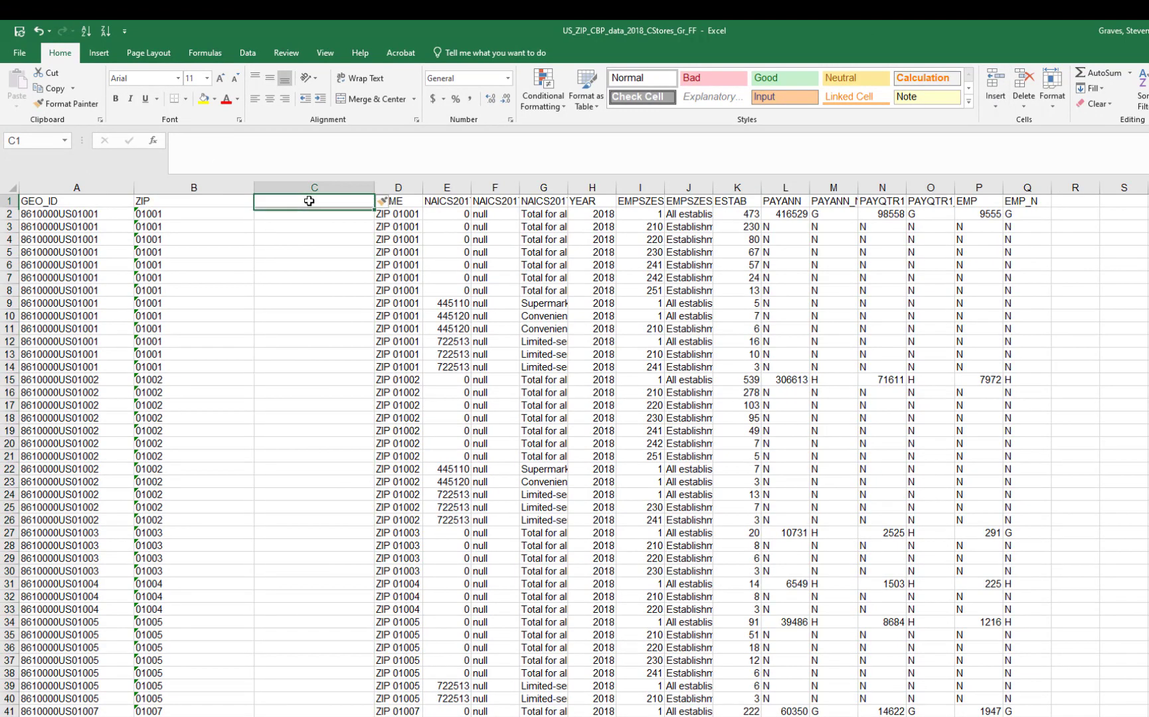
type("SE")
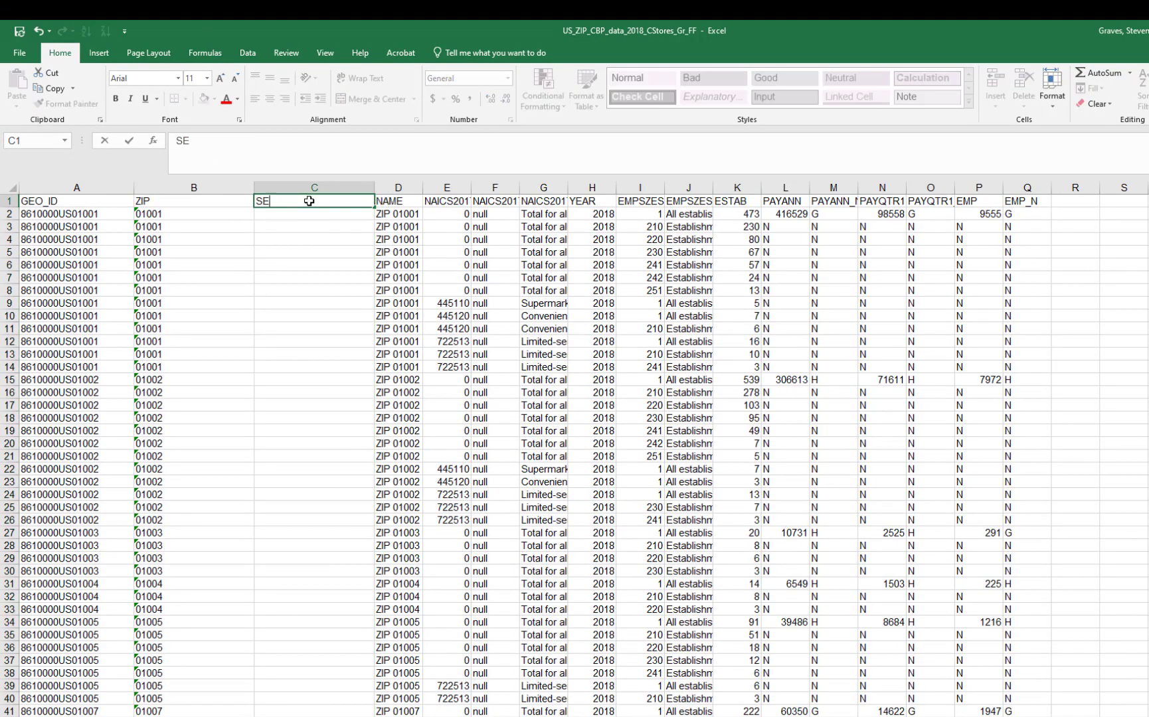
type("LECT")
key("Return")
Step: Find the first ZIP 91301 row in column B and mark it with x in the SELECT column
key("Left")
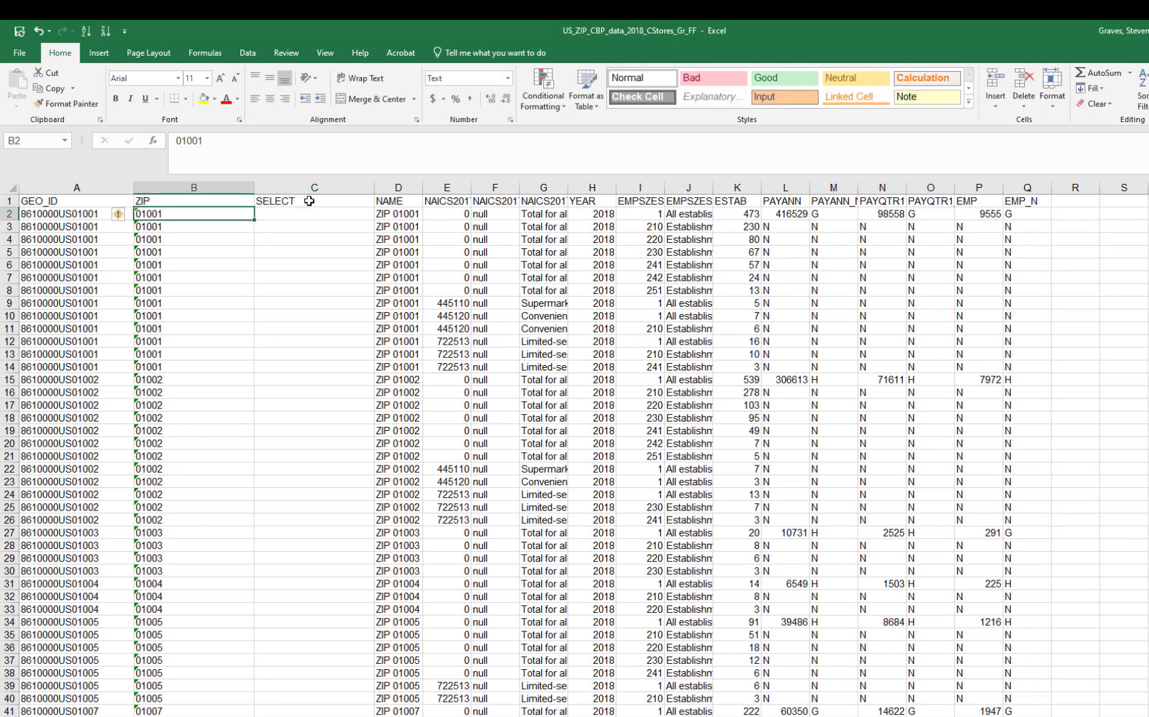
key("Right")
key("Left")
key("ctrl+shift+Down")
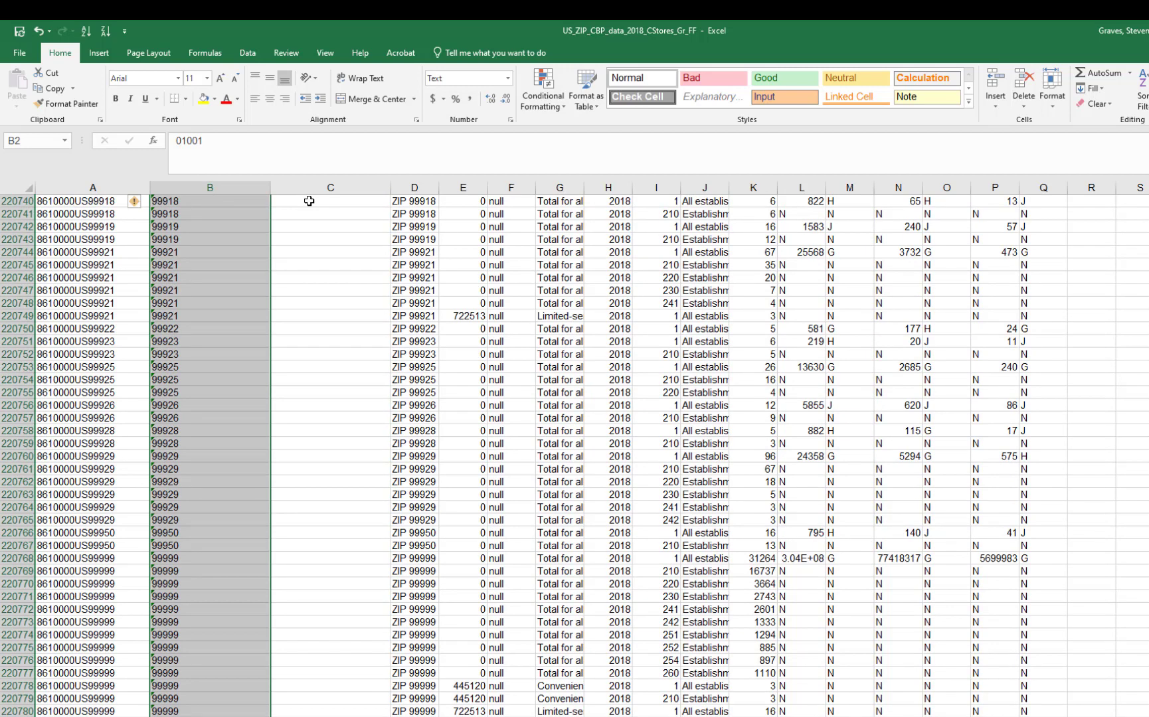
key("ctrl+f")
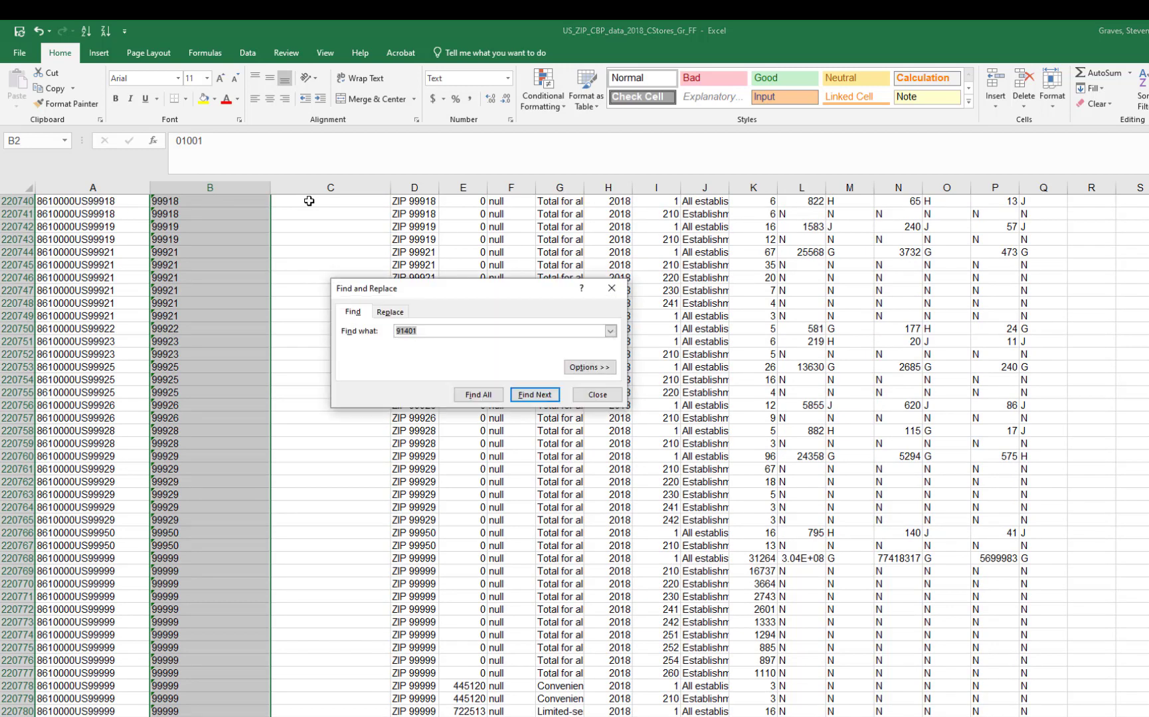
key("Right")
key("shift+Left")
key("shift+Left")
key("shift+Left")
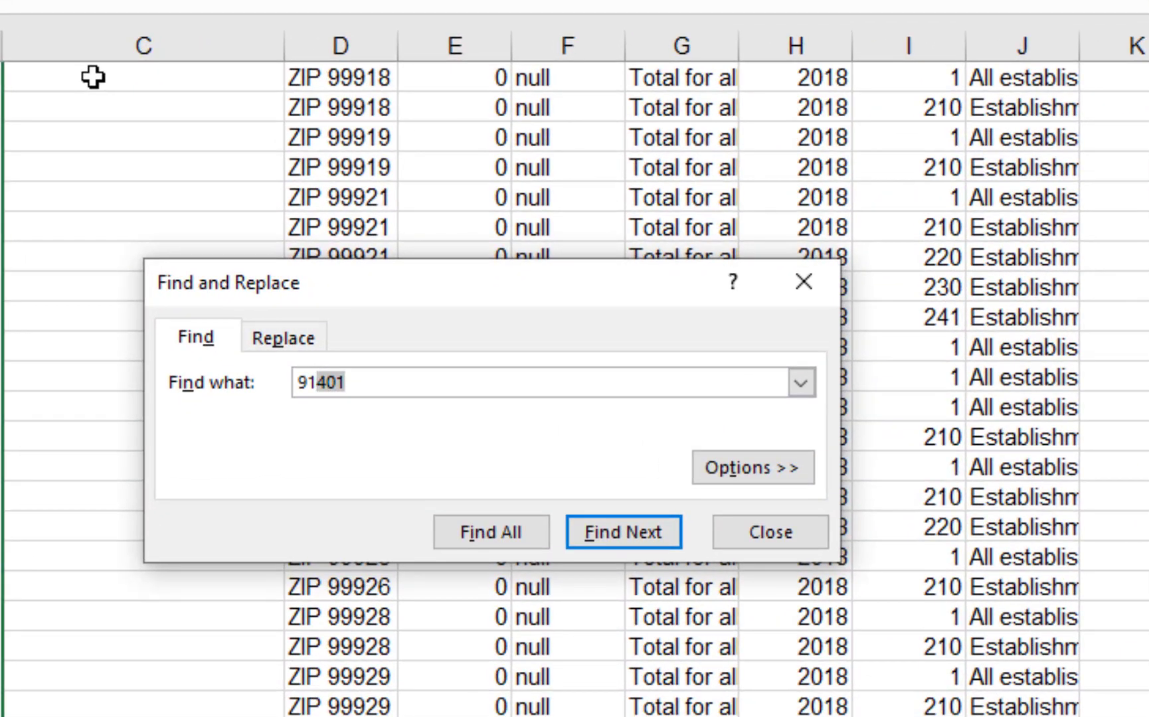
type("301")
key("Return")
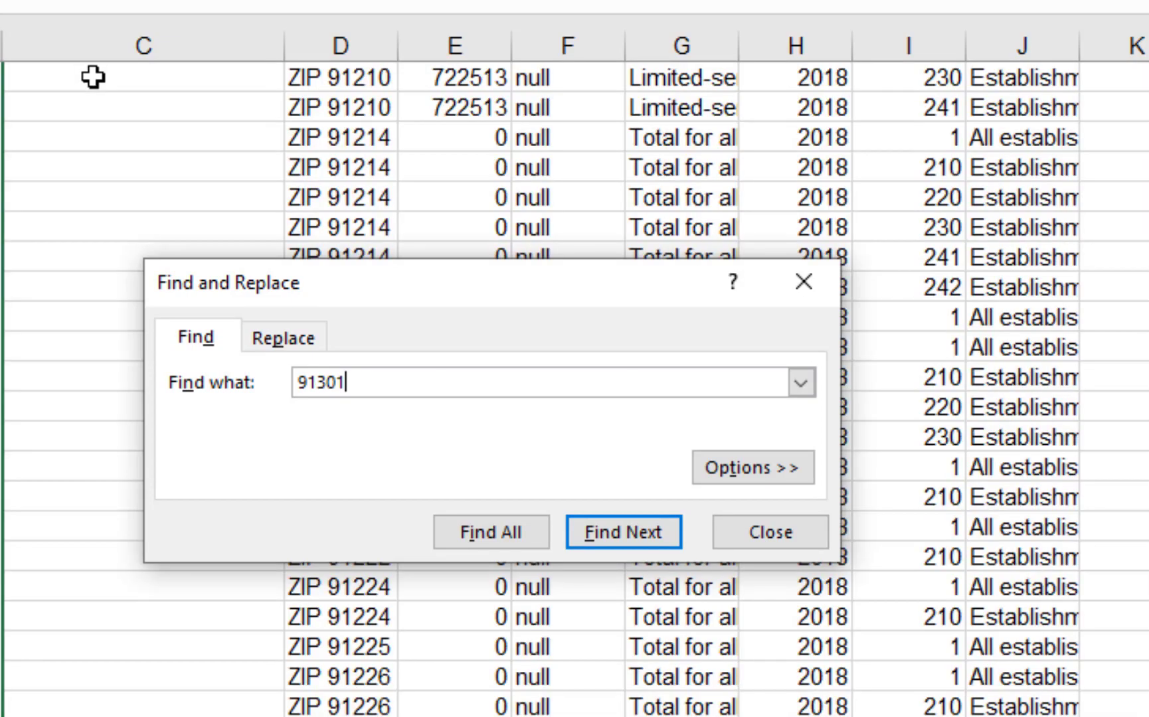
key("Escape")
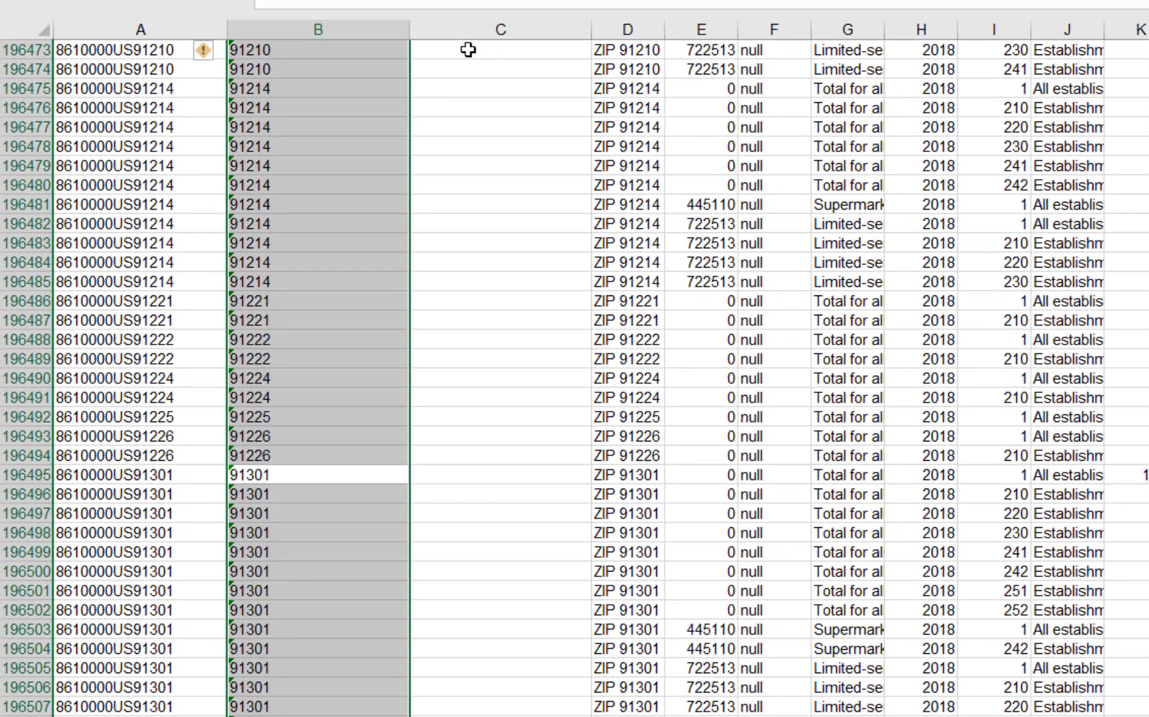
key("Right")
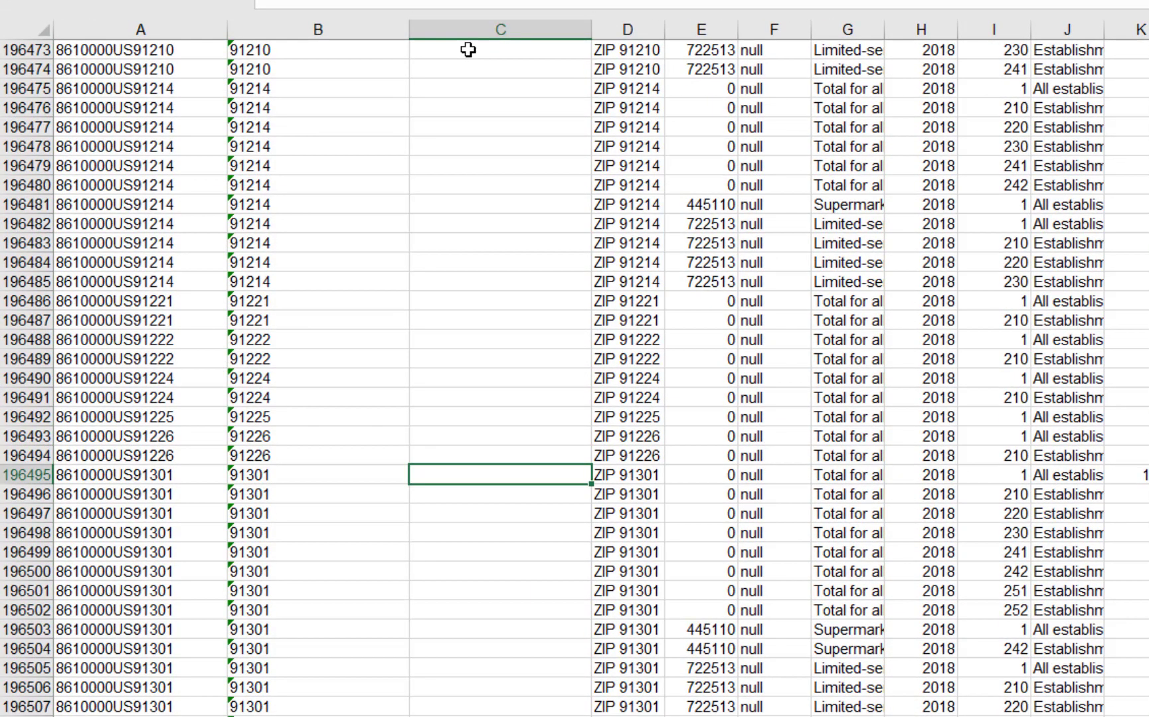
type("x")
key("shift+Left")
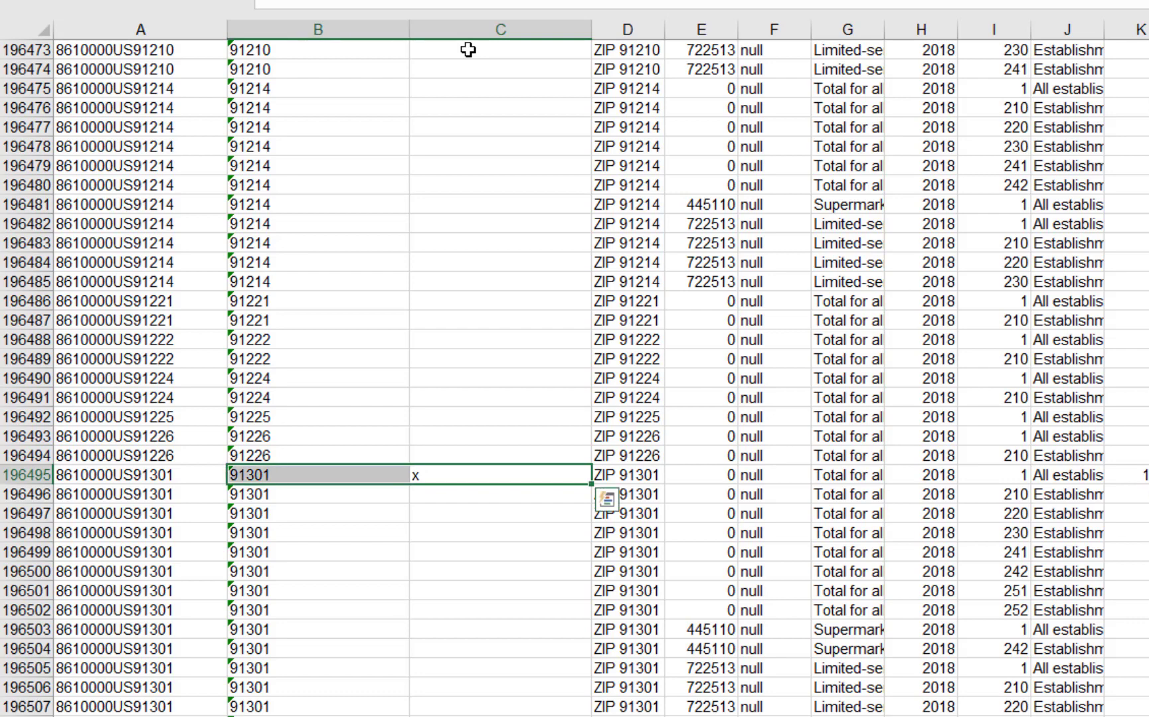
Step: Find the first ZIP 91401 row in column B and mark the 91395 row just above it with x in SELECT
key("Left")
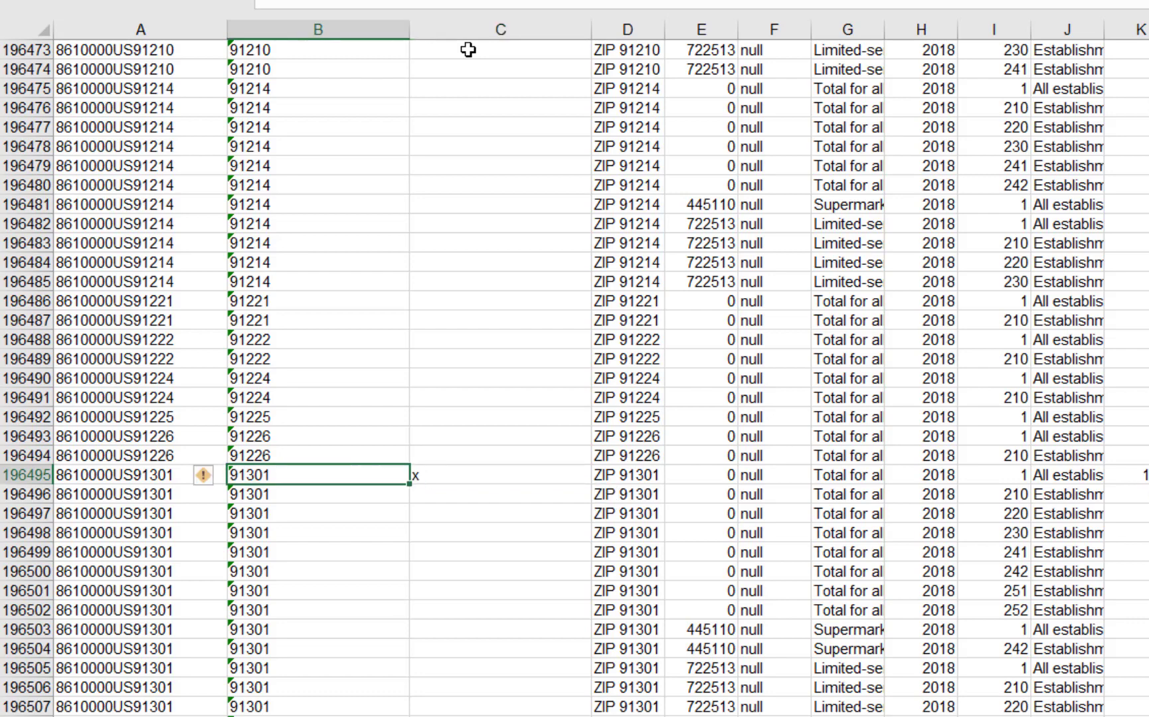
key("ctrl+shift+Down")
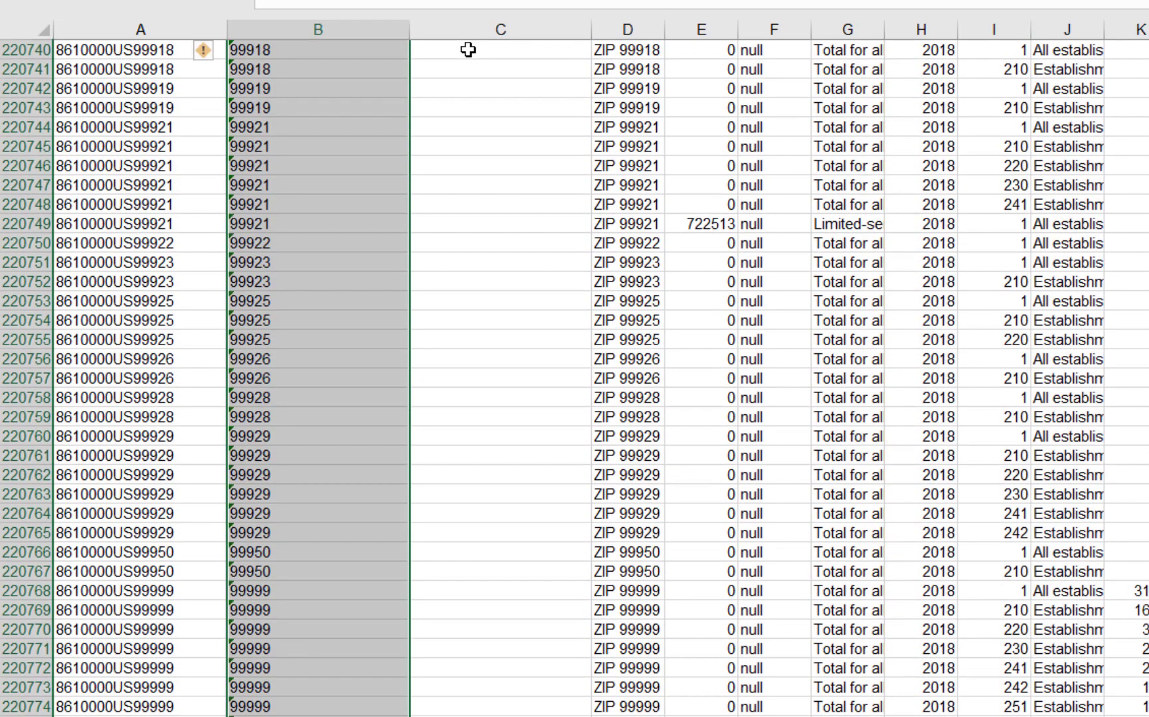
key("ctrl+f")
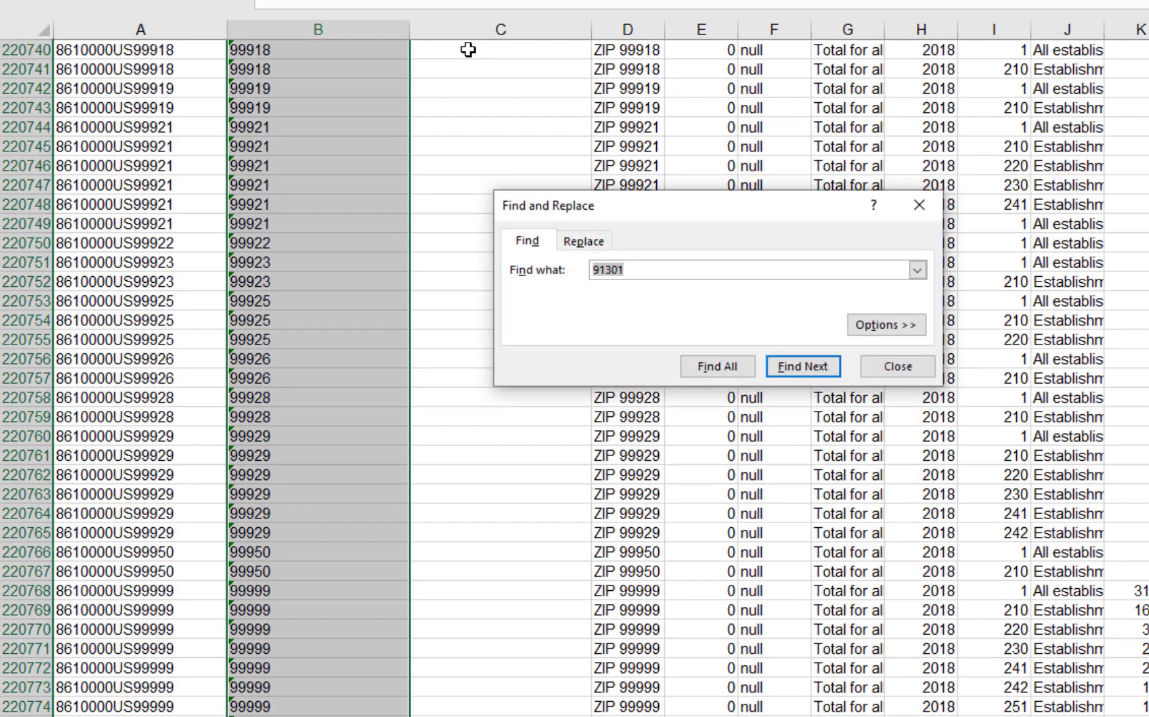
key("Right")
key("shift+Left")
key("shift+Left")
key("shift+Left")
type("401")
key("Return")
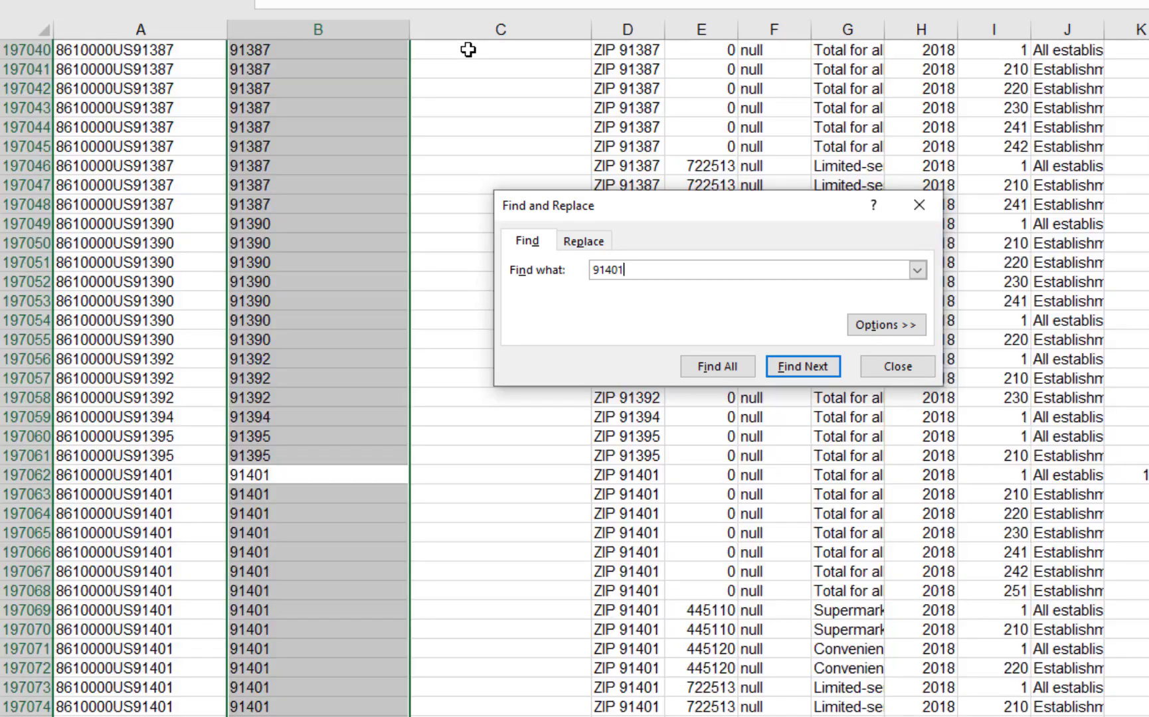
key("Escape")
key("Up")
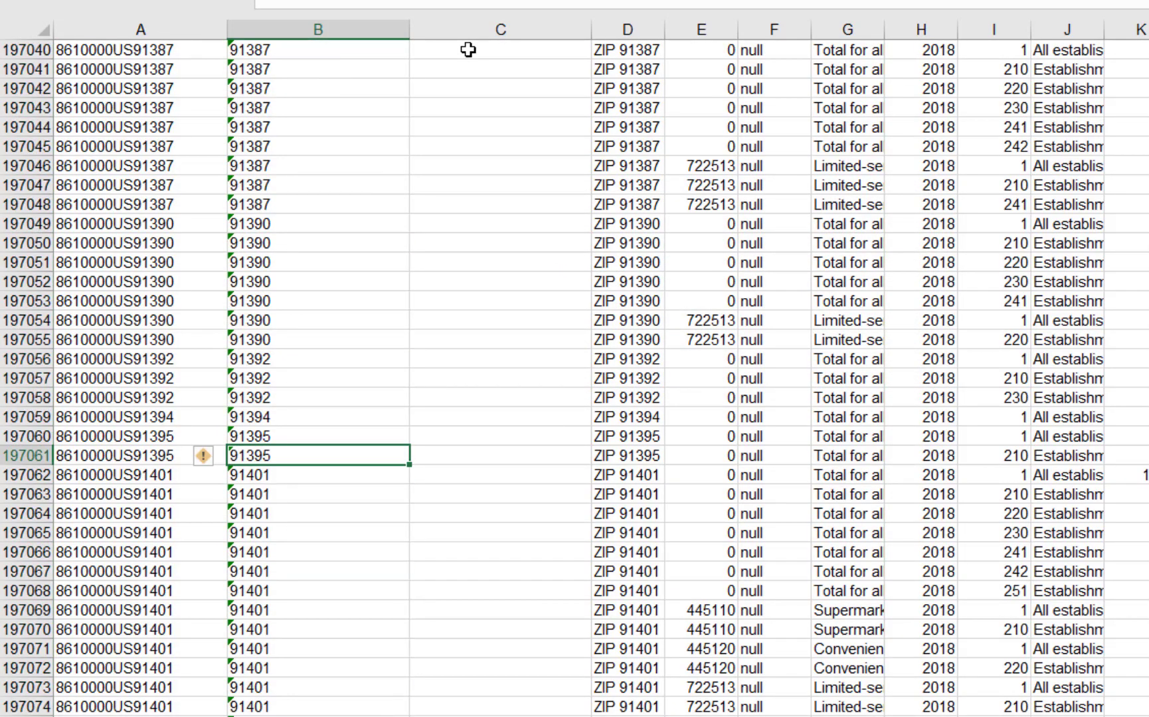
key("Down")
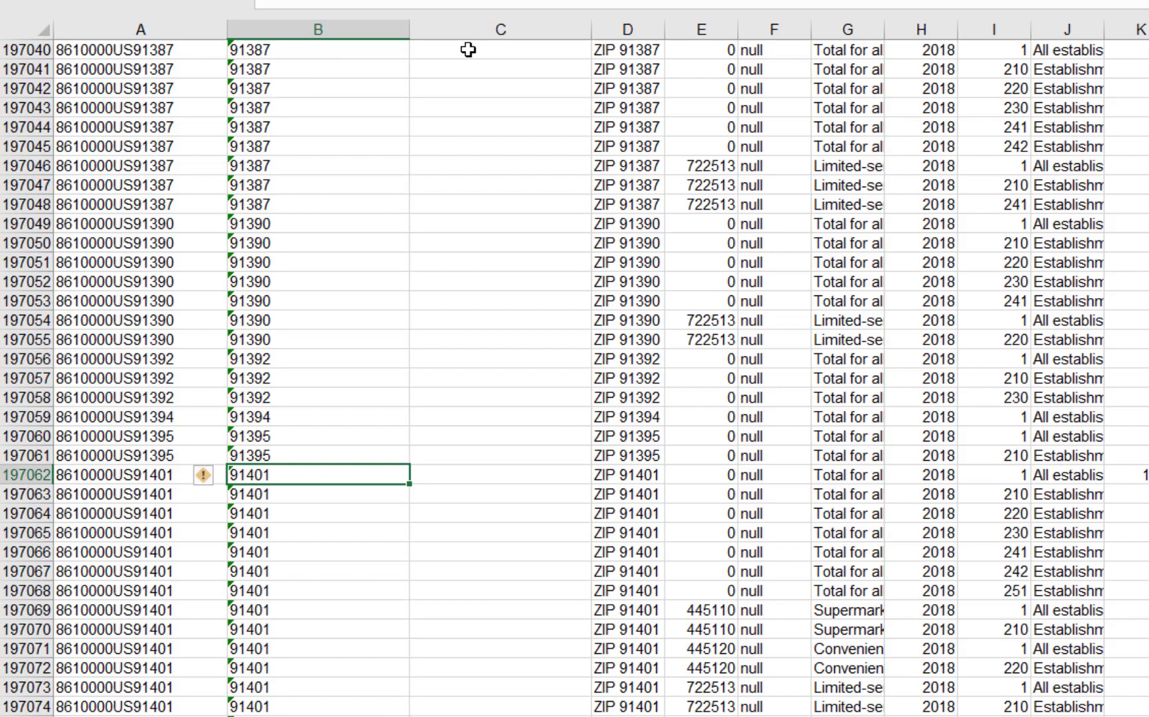
key("Right")
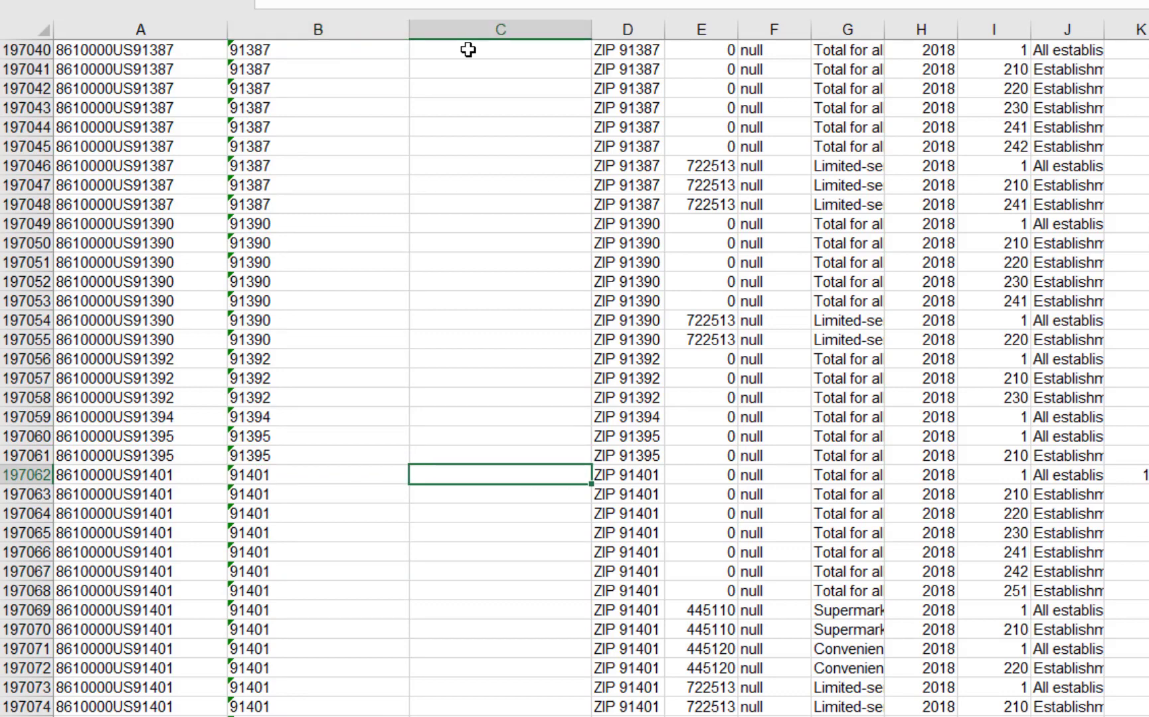
key("Up")
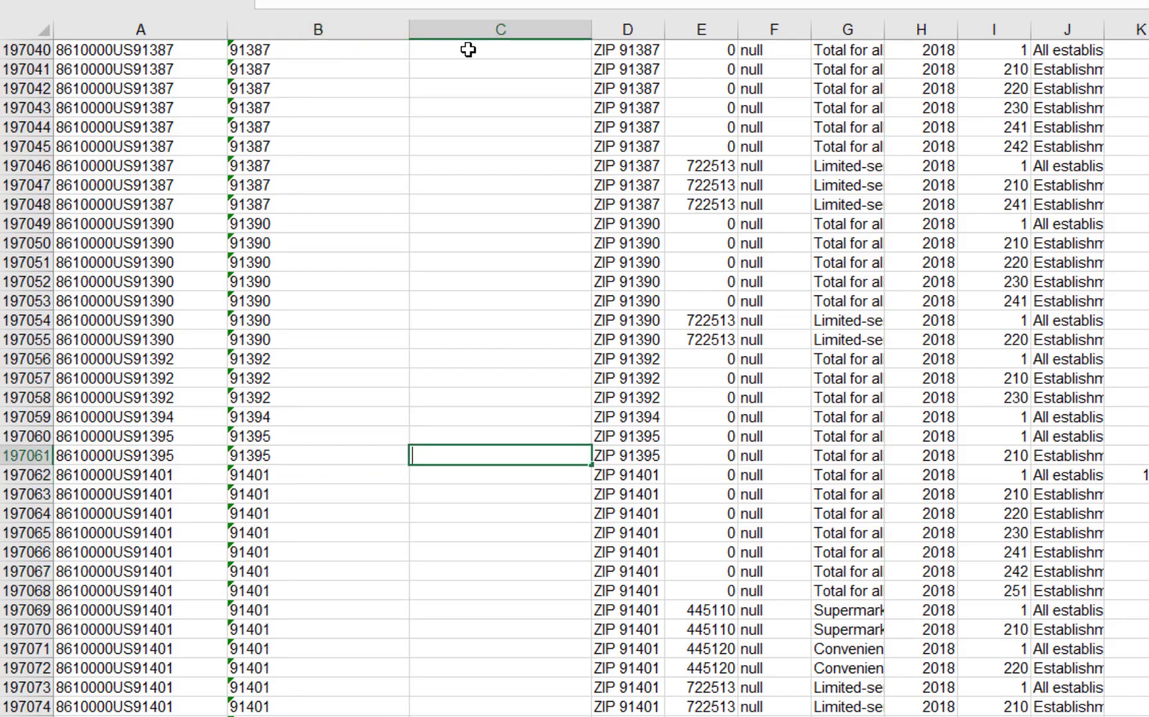
type("x")
Step: Copy the x into all SELECT cells from row 197061 up to row 196495 and apply the Good style to the marked ZIP and SELECT cells
key("Left")
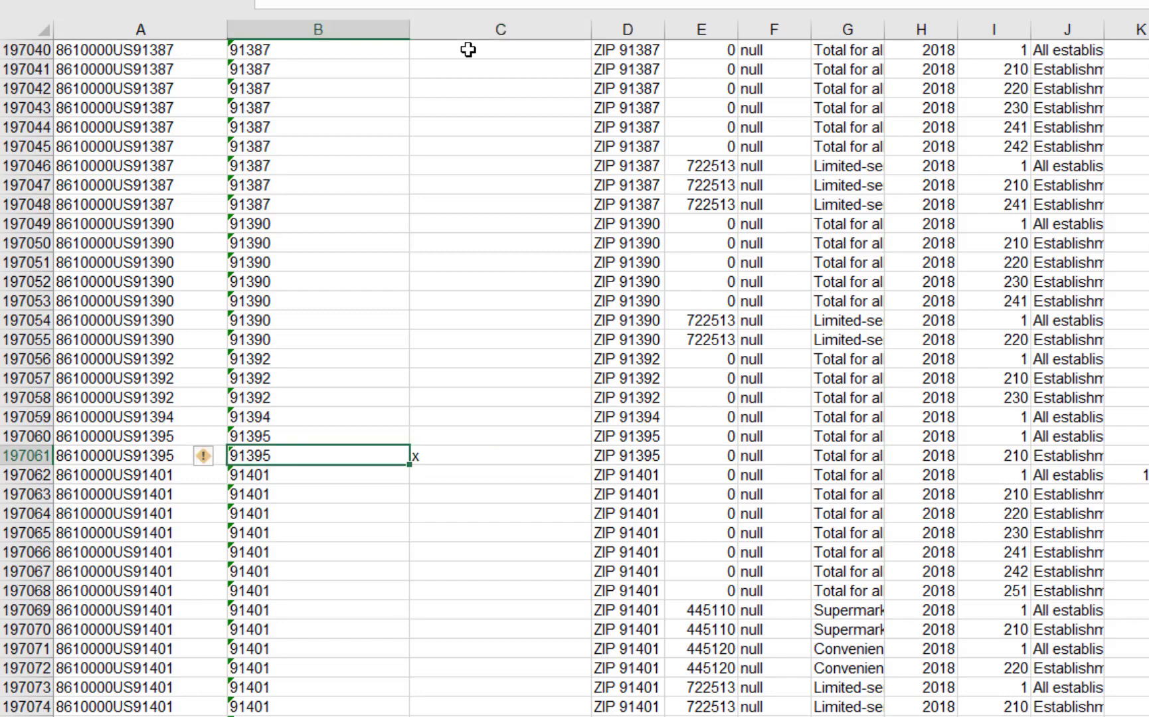
key("Right")
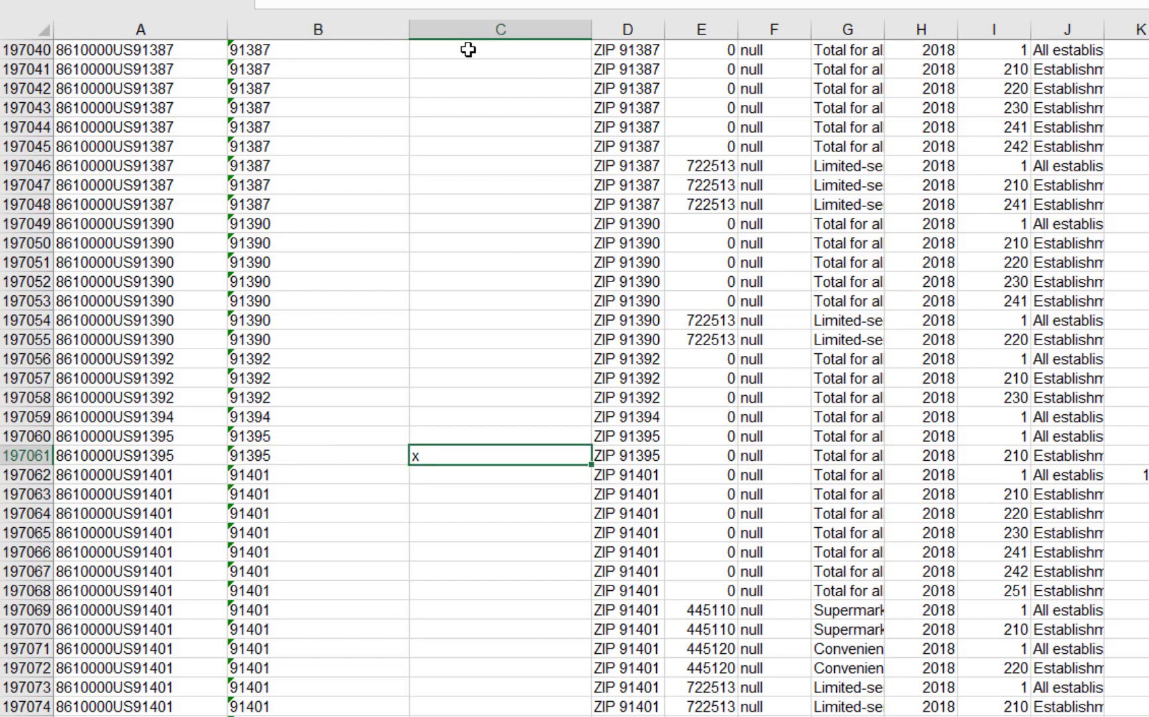
key("ctrl+c")
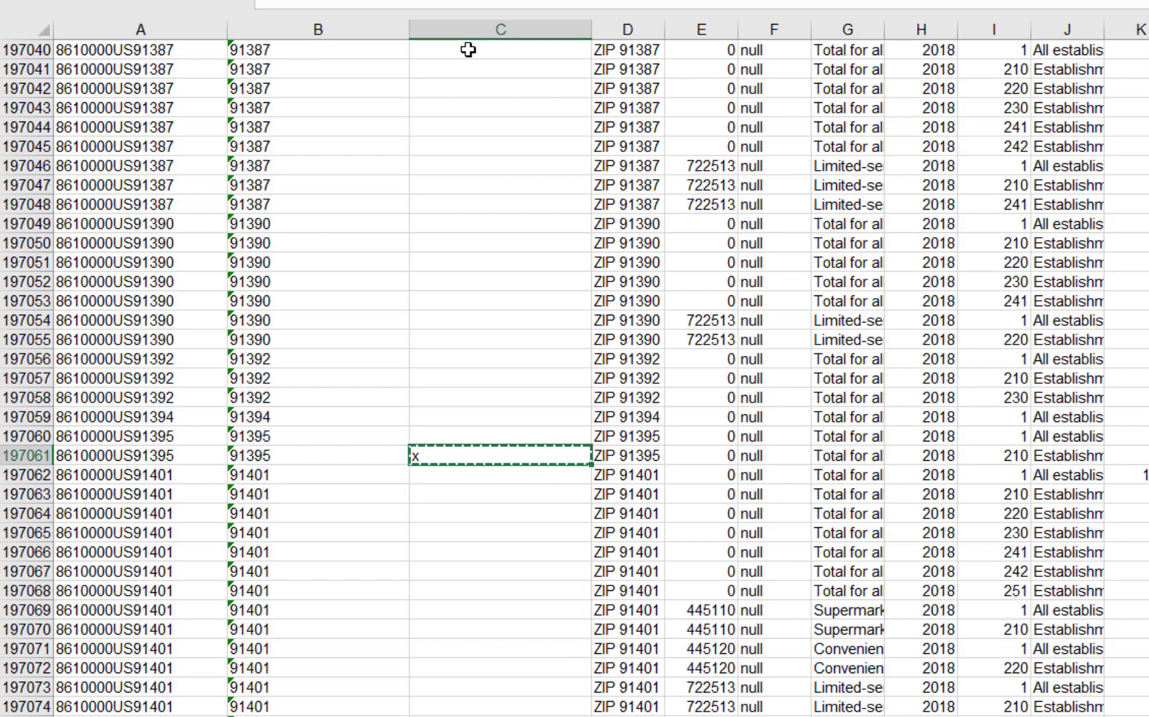
key("ctrl+shift+Up")
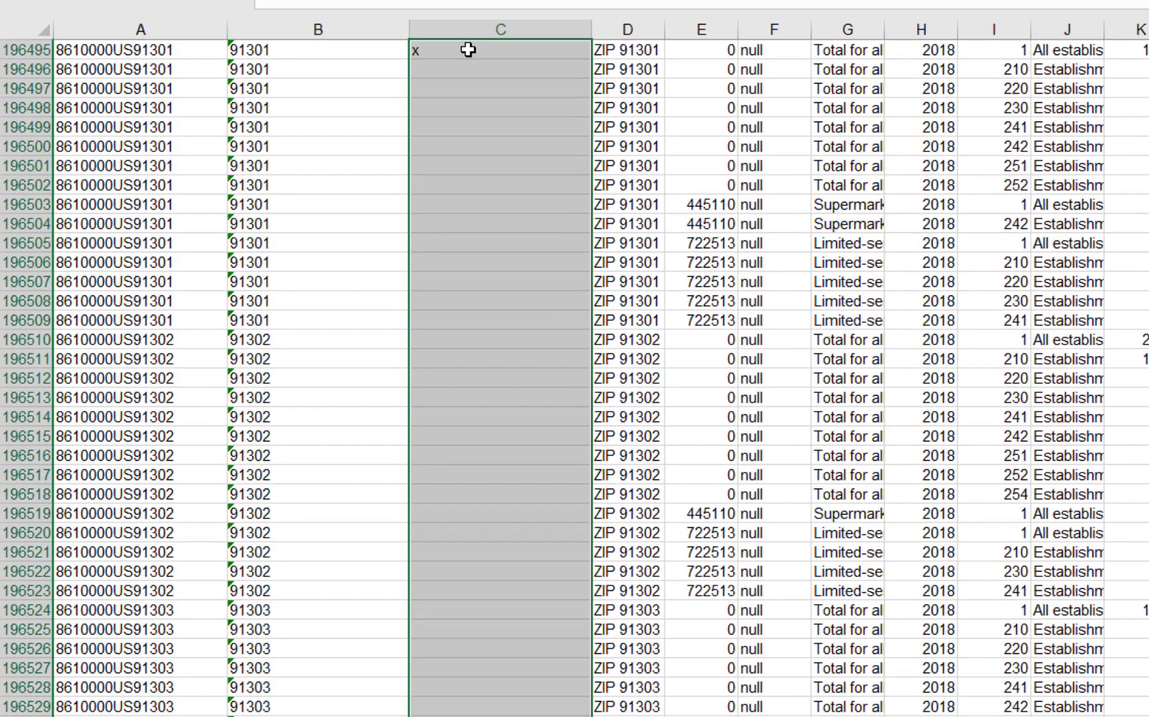
key("ctrl+v")
key("shift+Left")
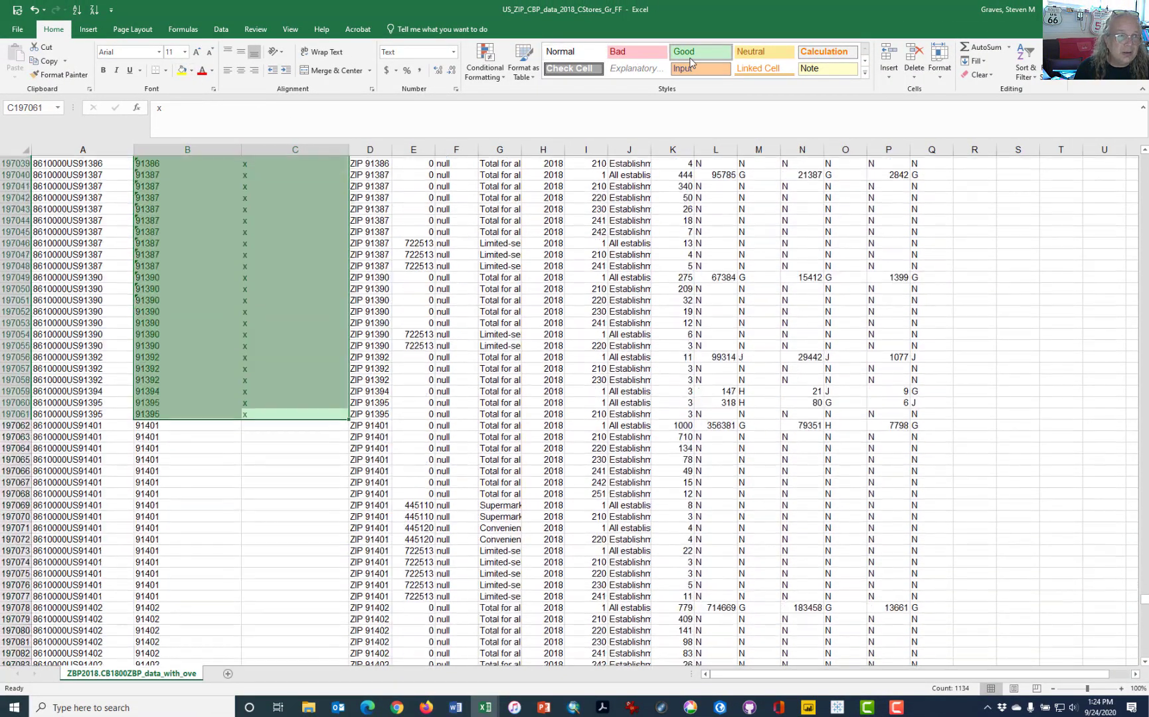
left_click(691, 63)
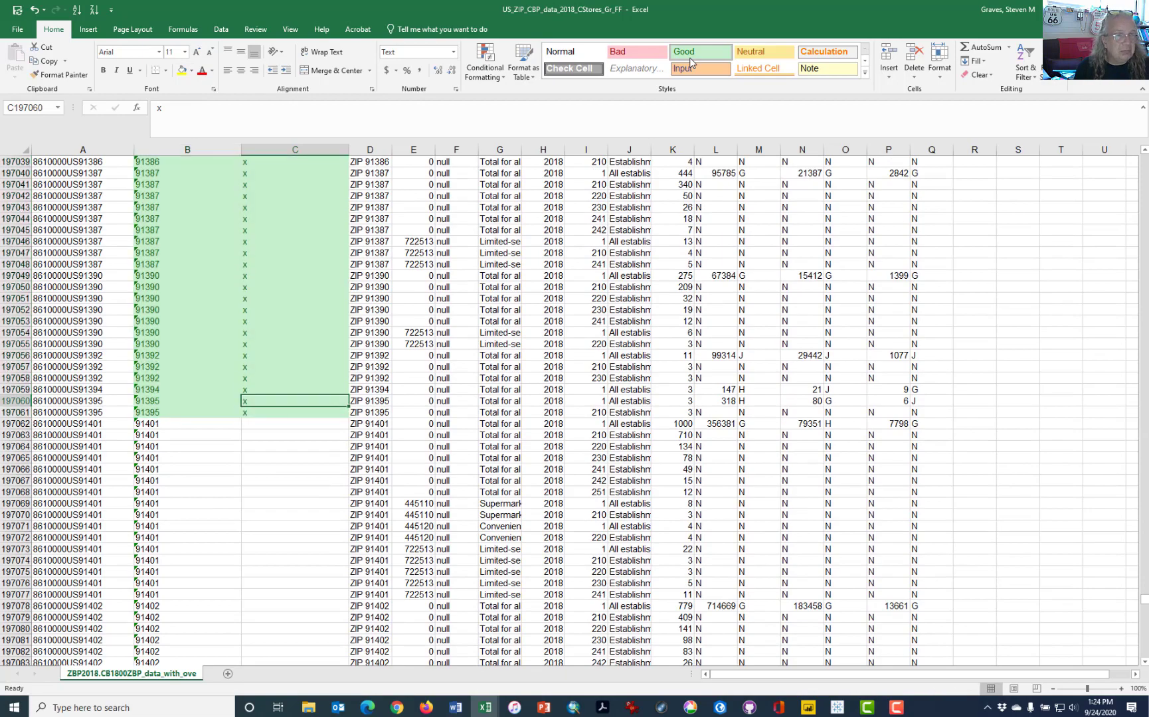
Step: Check the marked SELECT rows from ZIP 91395 up to the start of the block at ZIP 91301
key("Up")
key("Up")
key("Up")
key("Up")
key("Up")
key("Up")
key("Up")
key("Up")
key("Up")
key("Up")
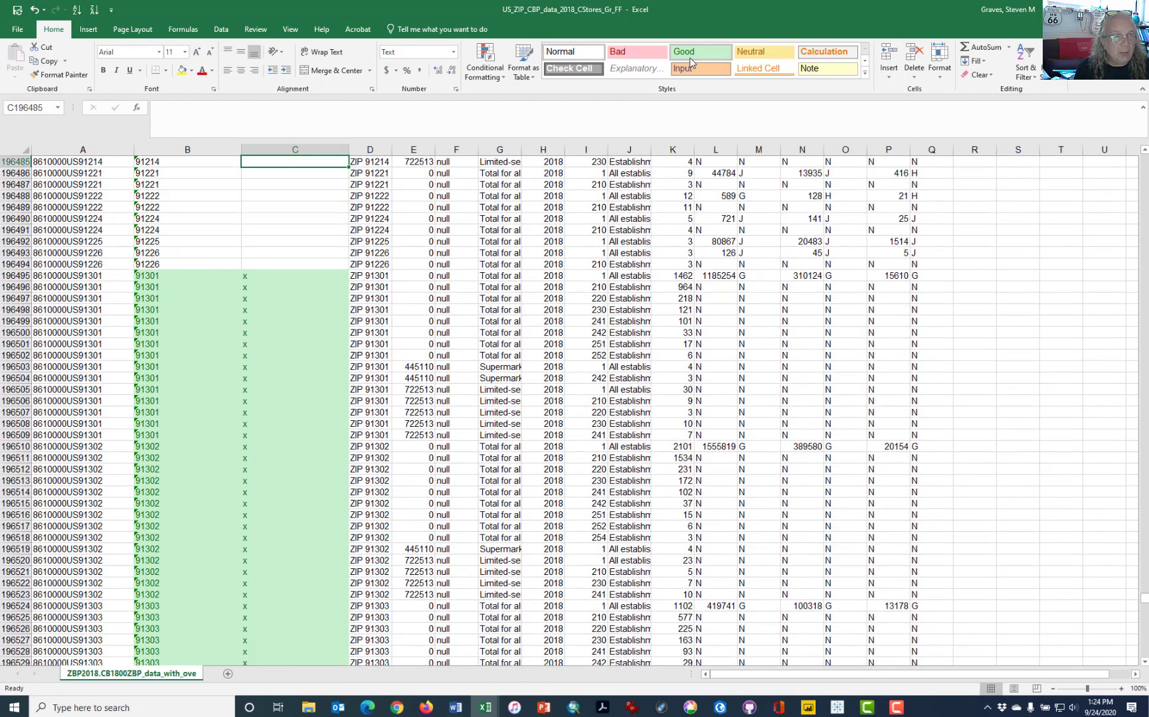
Step: Narrow the SELECT and ZIP columns to about the width of their contents
key("ctrl+Up")
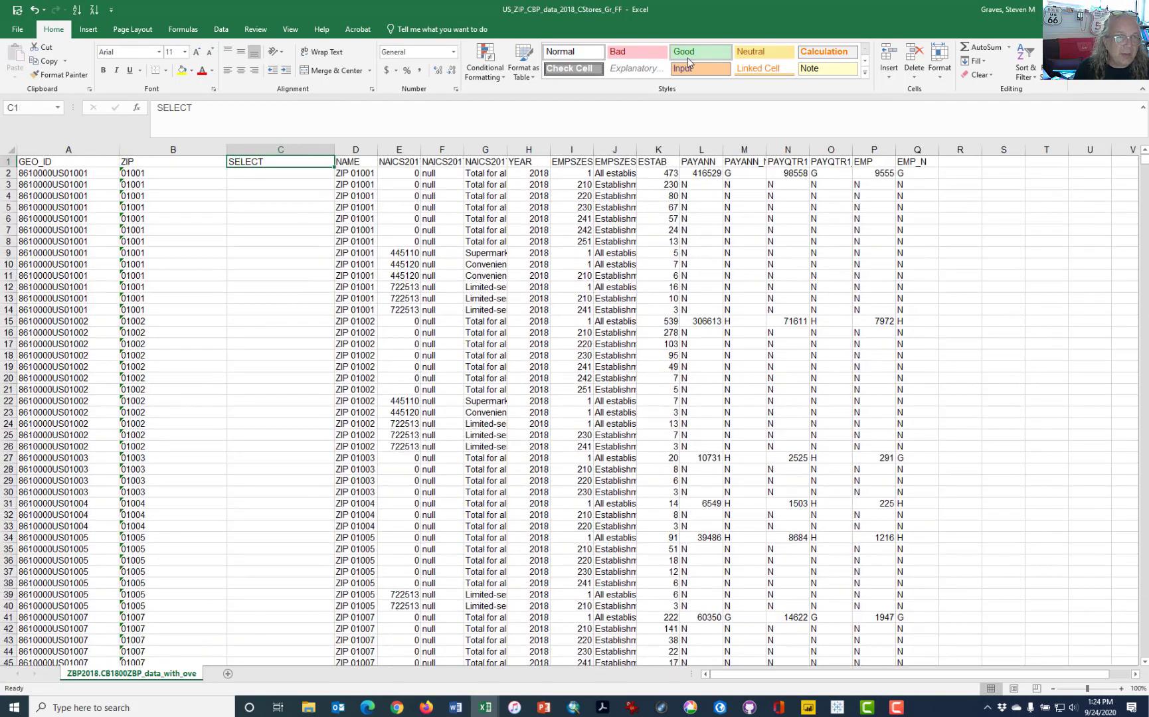
left_click_drag(333, 148, 278, 188)
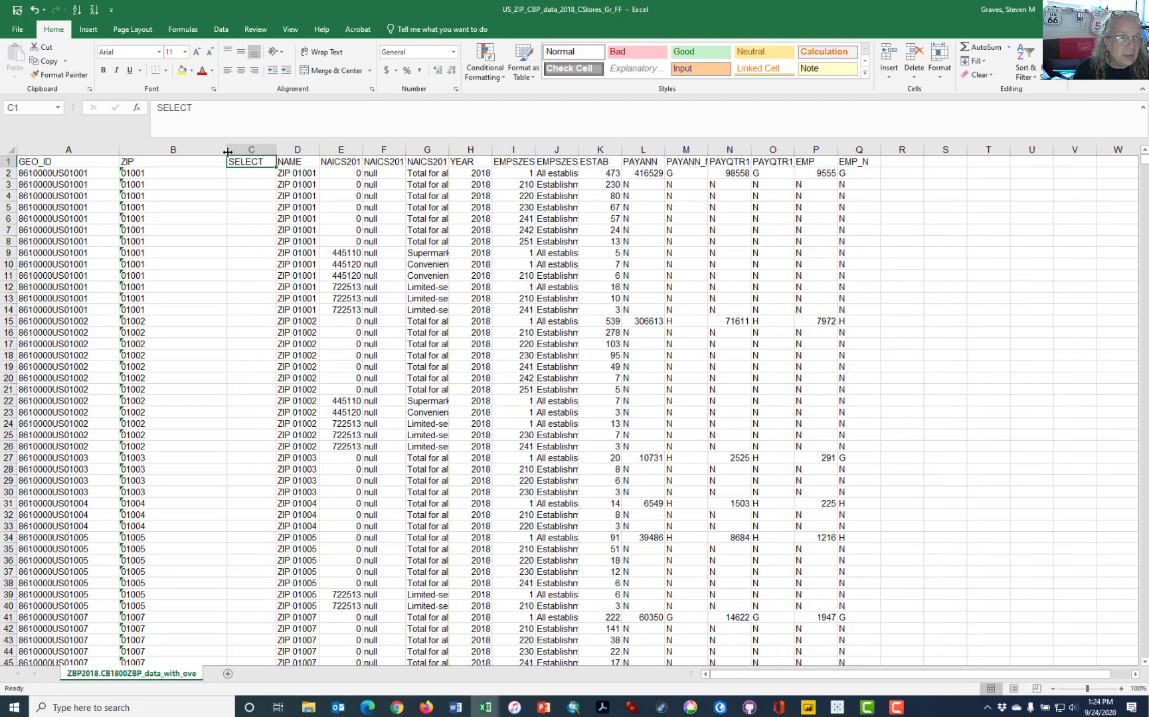
left_click_drag(227, 152, 147, 153)
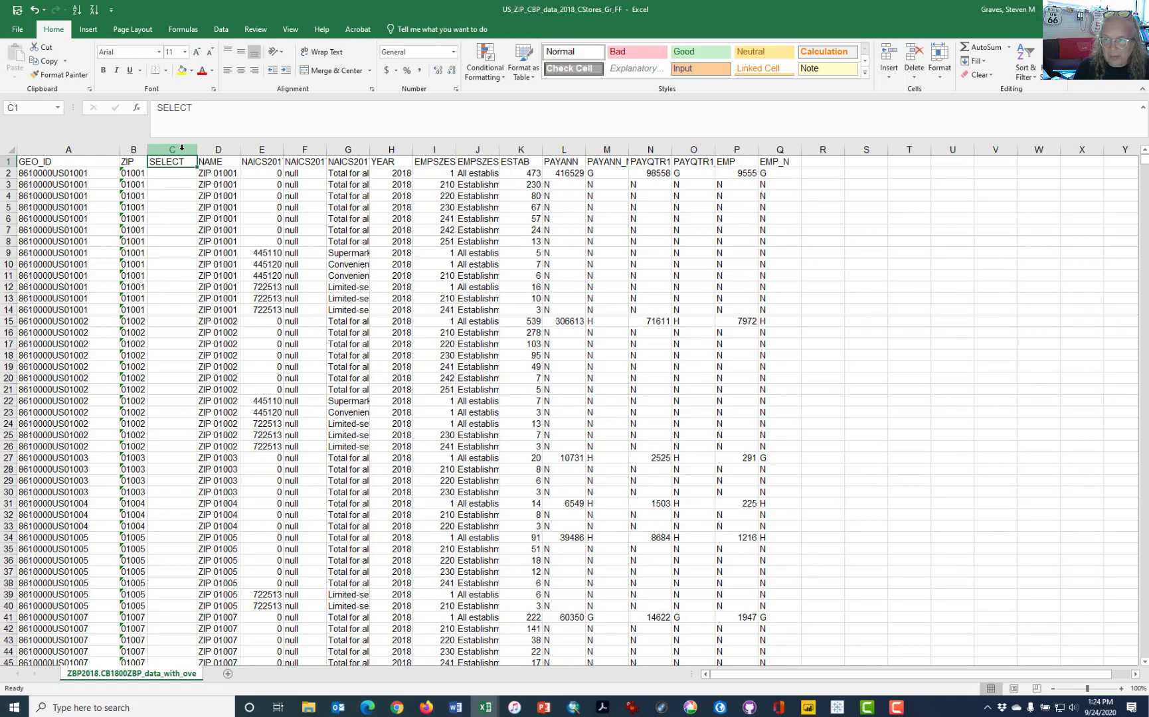
Step: Create a PivotTable on a new worksheet from the entire ZIP Code Business Patterns data range
left_click(287, 219)
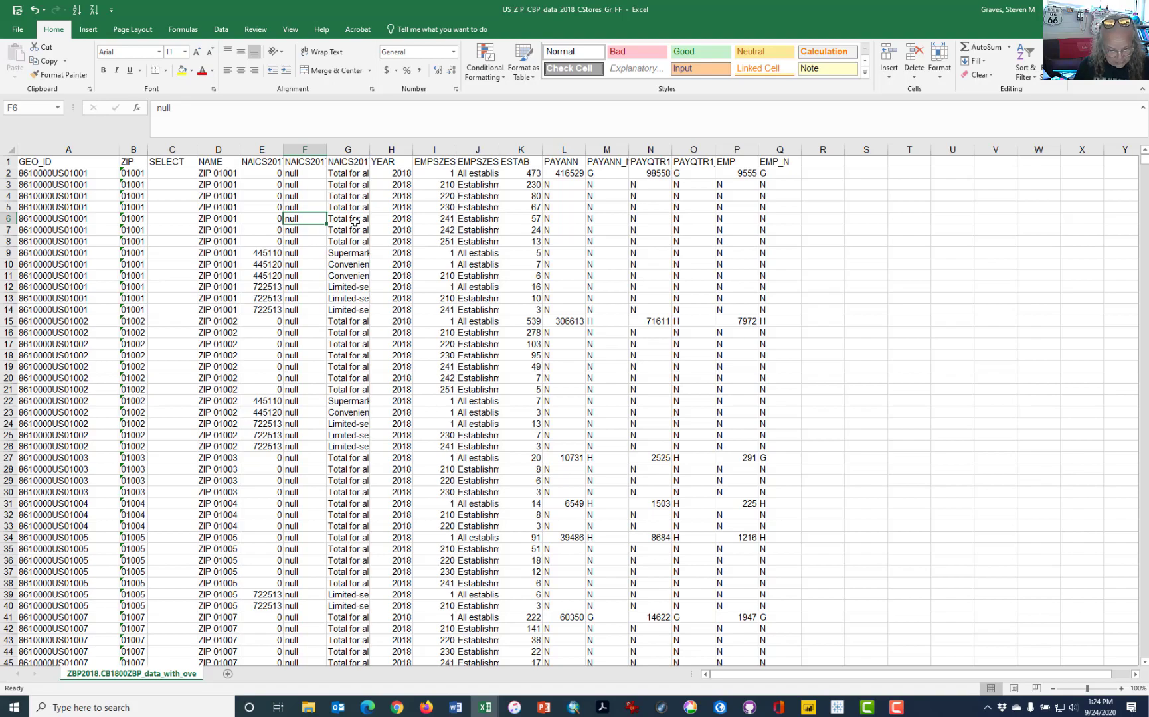
key("ctrl+a")
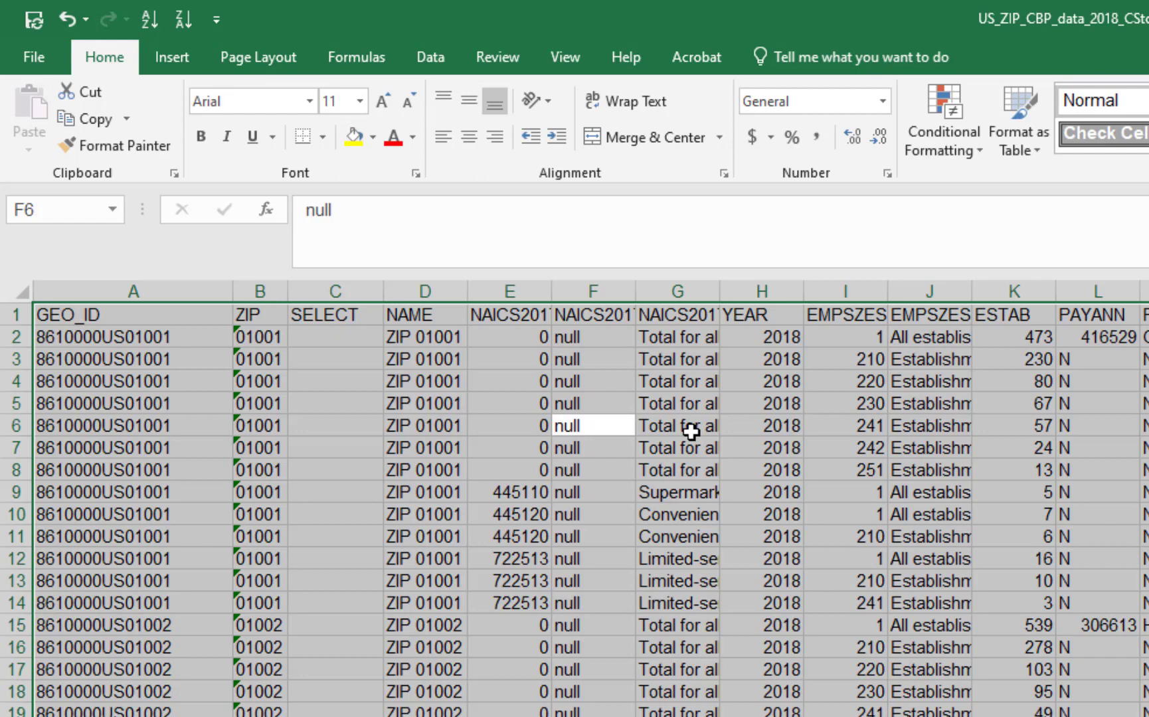
left_click(179, 54)
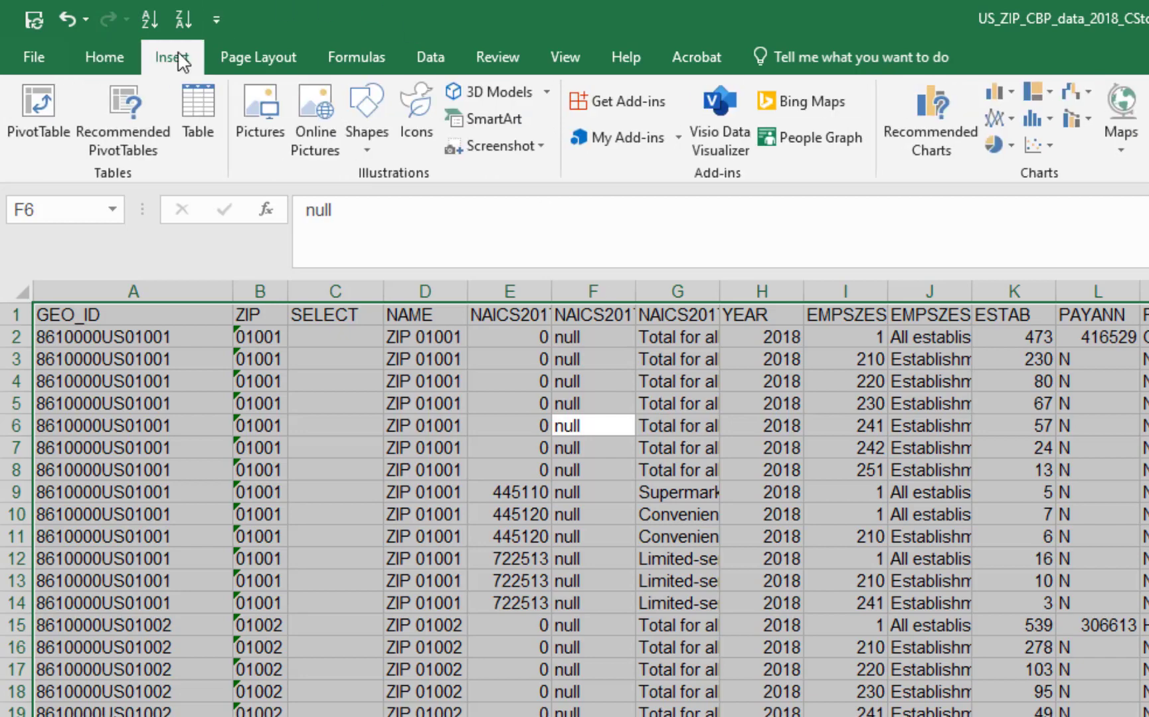
left_click(41, 107)
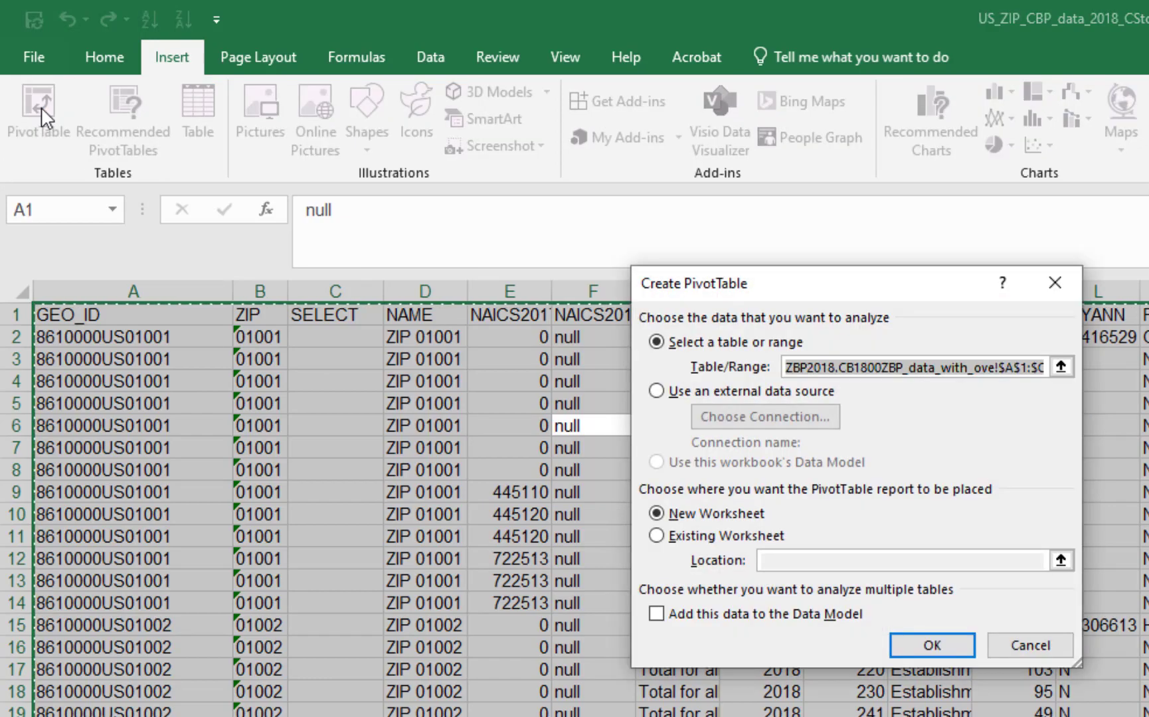
left_click(933, 648)
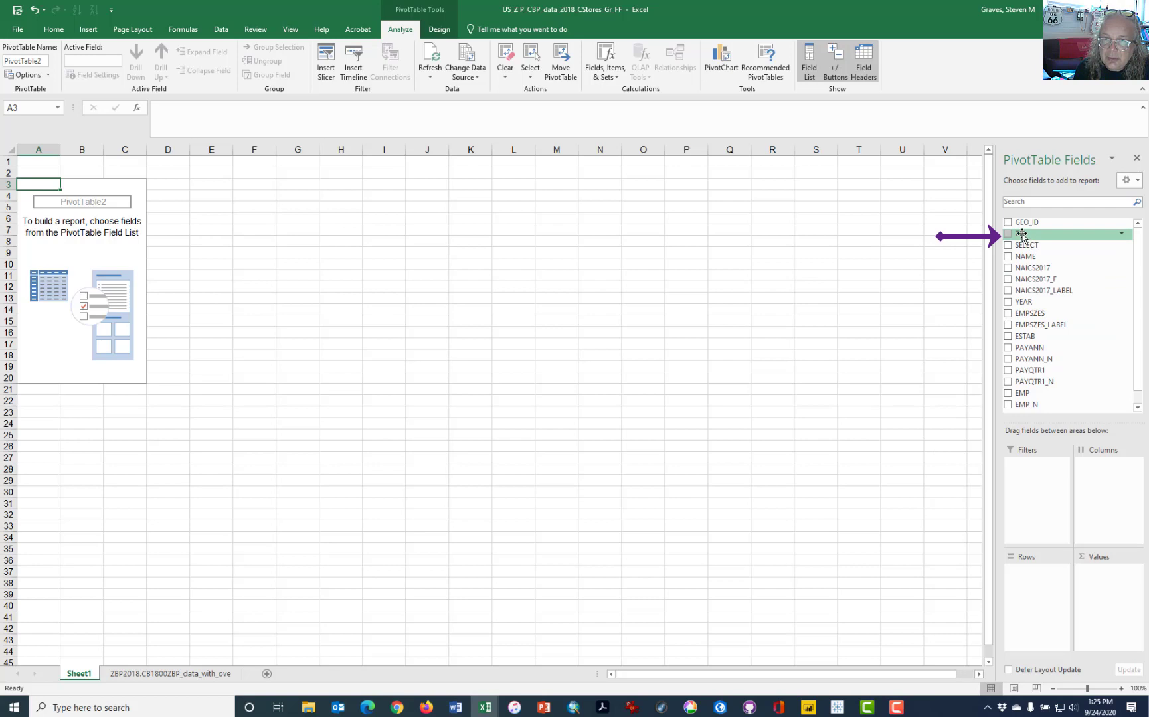
Step: Lay out the PivotTable with ZIP as rows, NAICS2017_LABEL as columns and the sum of ESTAB as values
left_click_drag(1021, 234, 1042, 578)
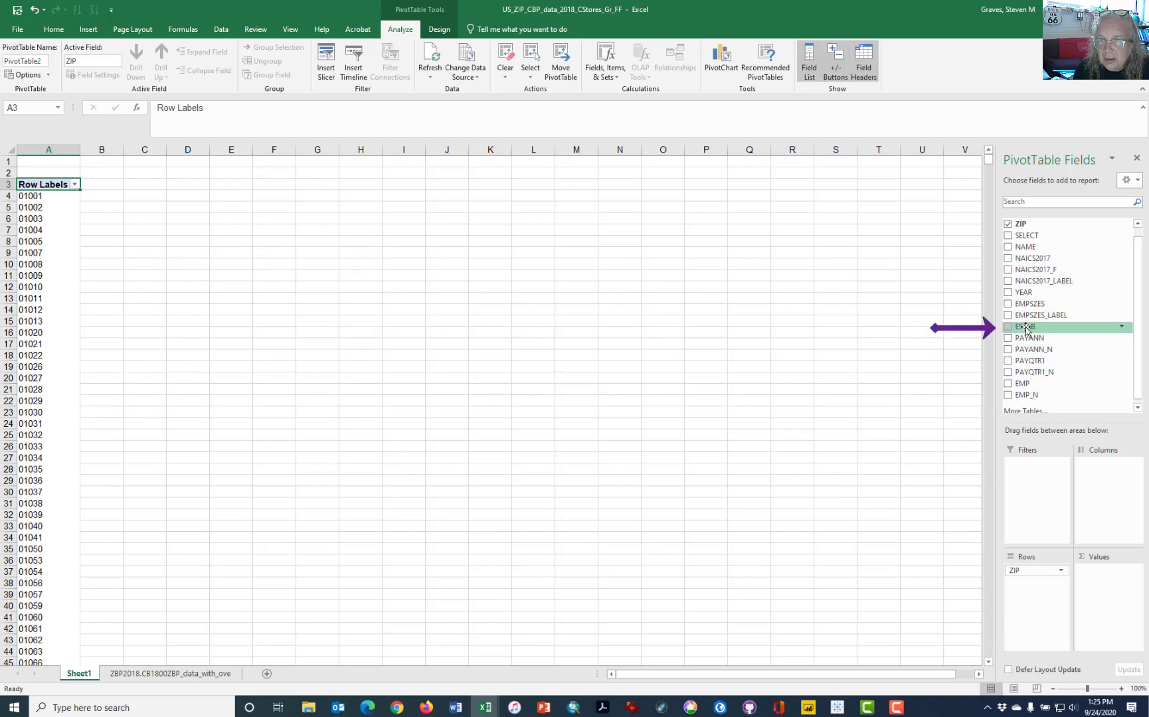
left_click_drag(1026, 329, 1091, 583)
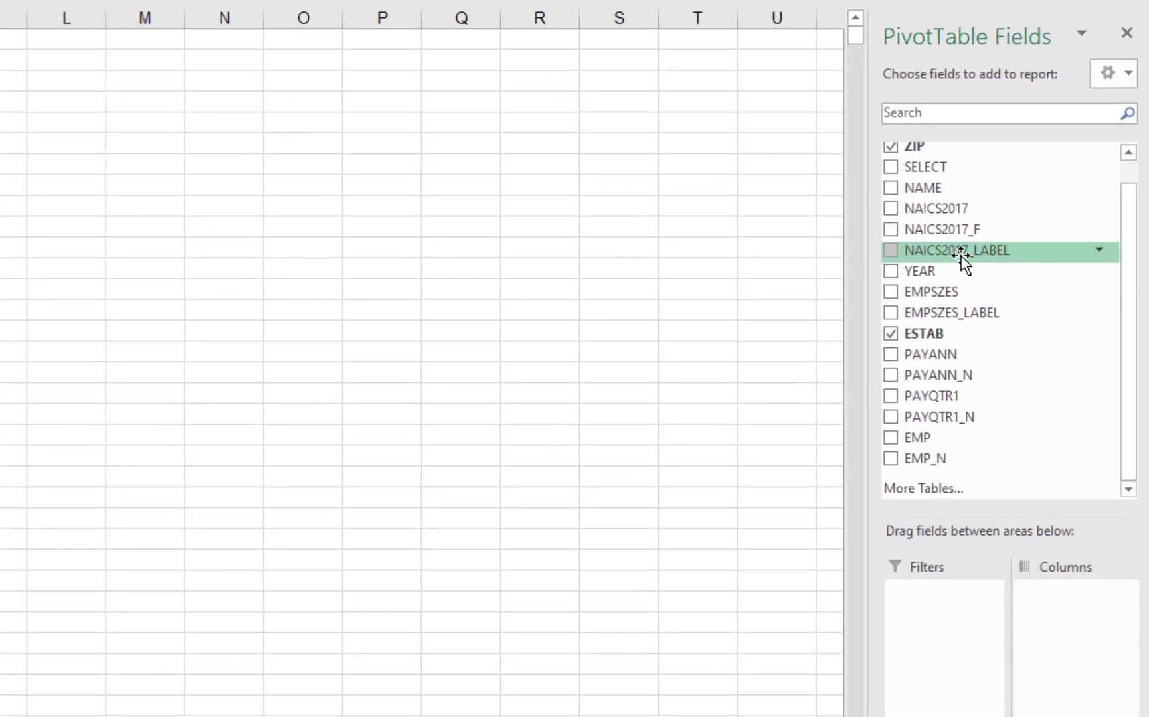
left_click_drag(959, 253, 1067, 609)
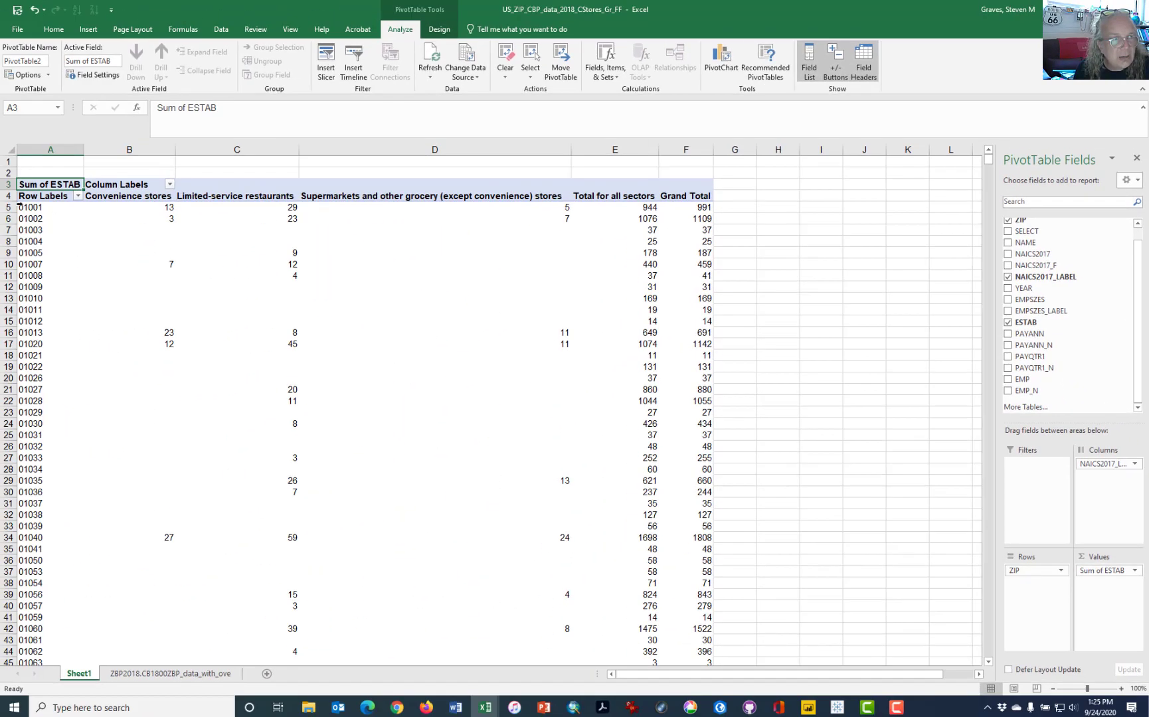
Step: Examine the PivotTable's ZIP rows and its convenience store, limited-service restaurant and supermarket columns
left_click(25, 207)
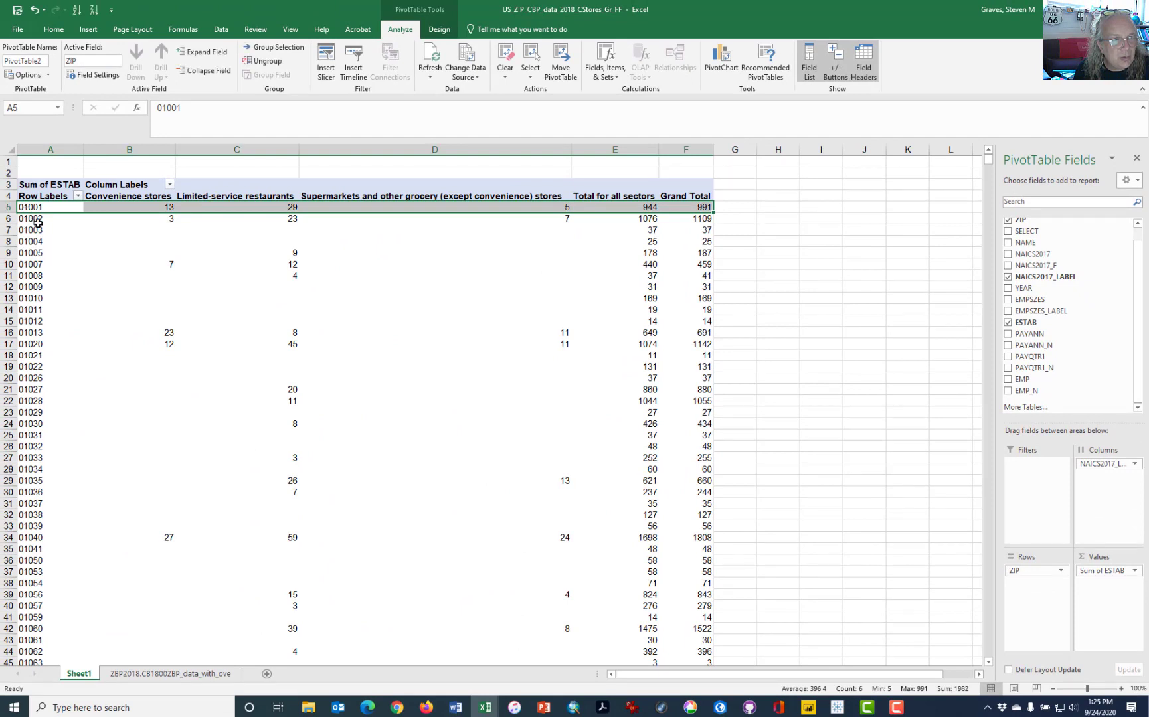
left_click(37, 224)
left_click(8, 230)
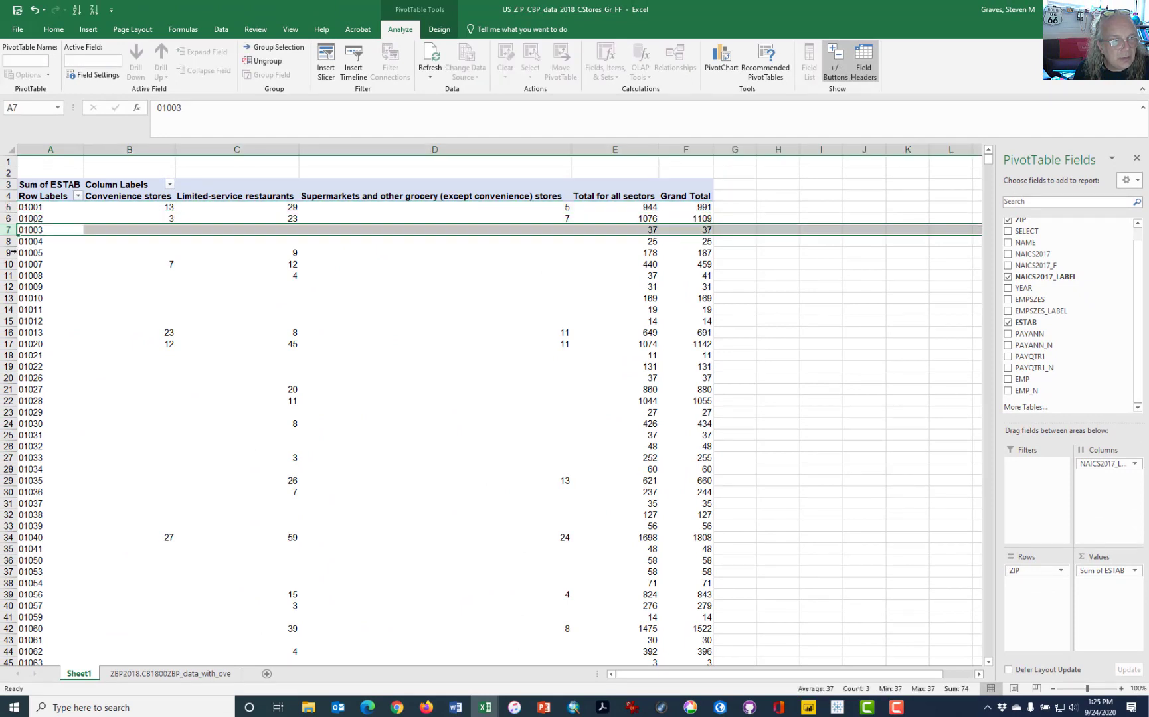
left_click(121, 188)
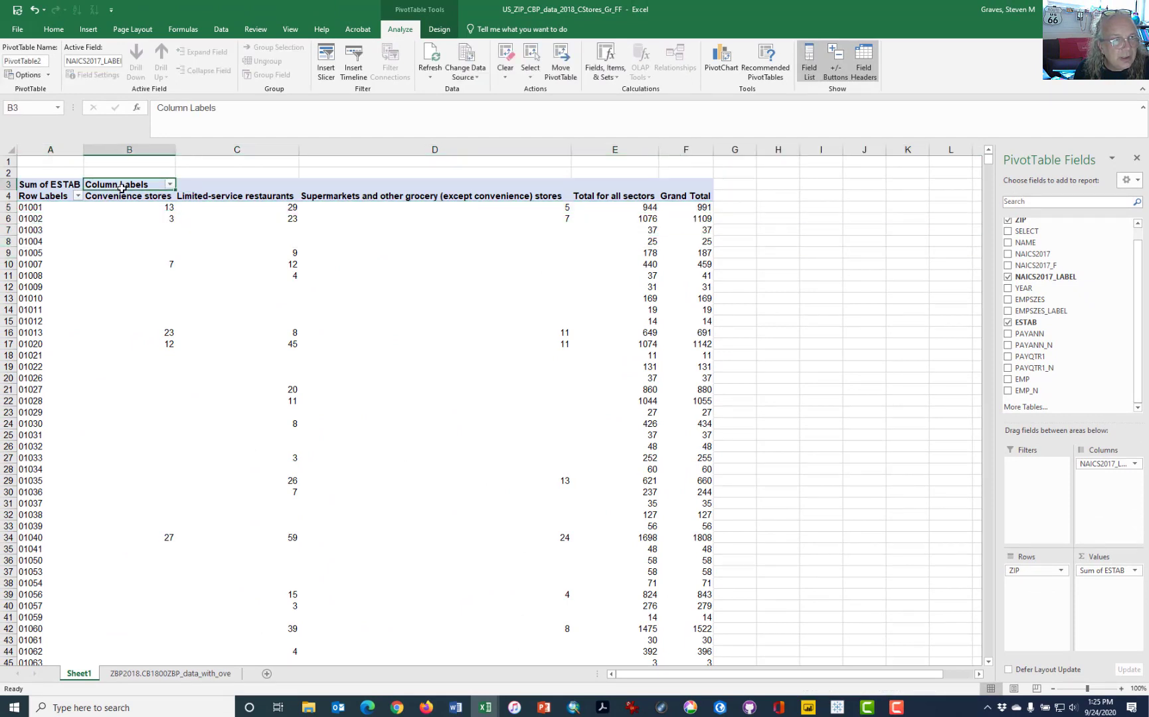
left_click_drag(128, 198, 127, 308)
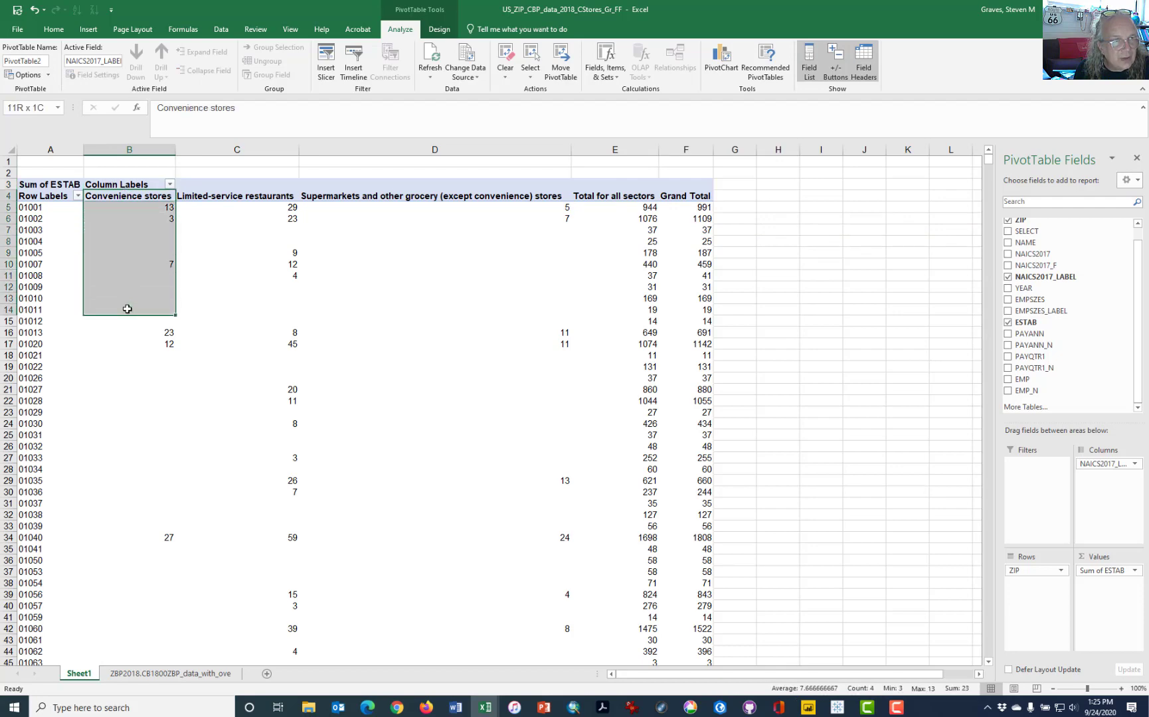
left_click(237, 193)
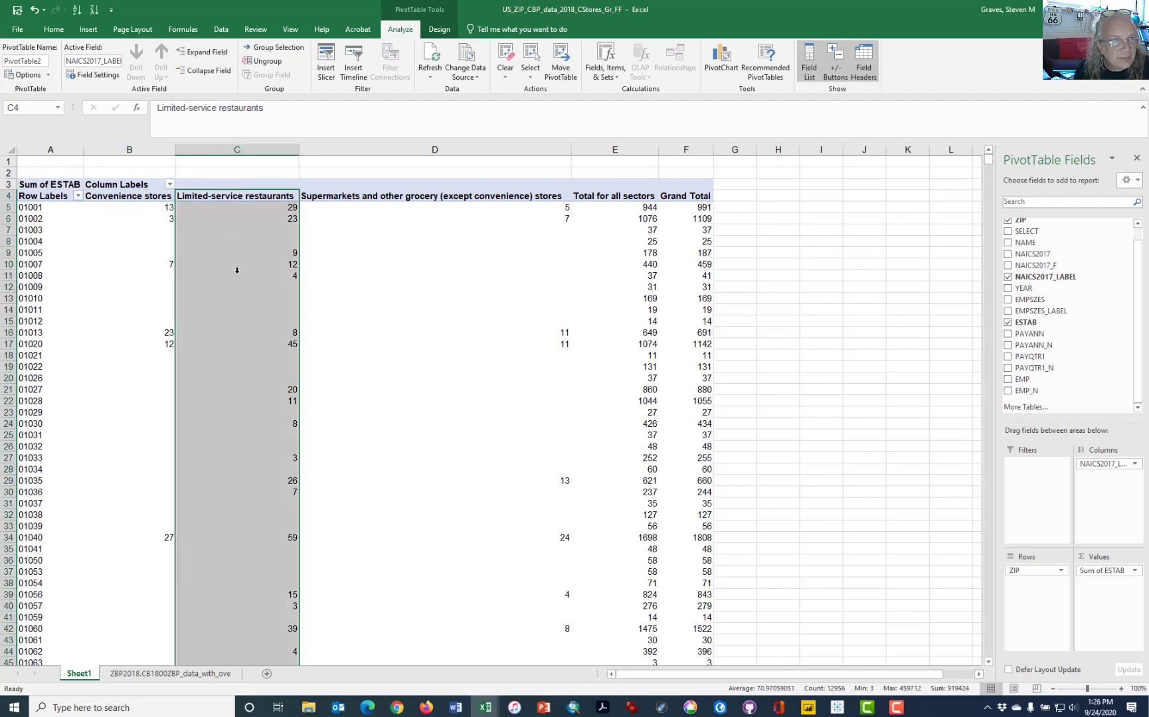
left_click(390, 193)
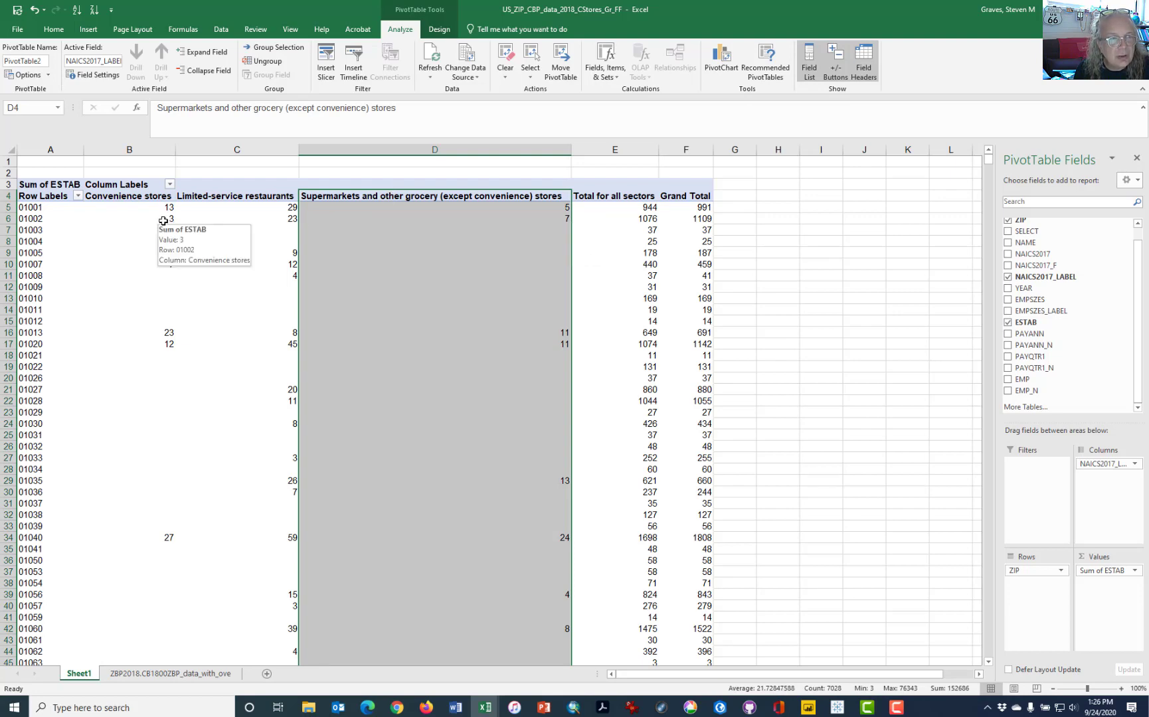
Step: Compare ZIP 01001's category counts with its Total for all sectors and Grand Total values
left_click_drag(165, 208, 424, 206)
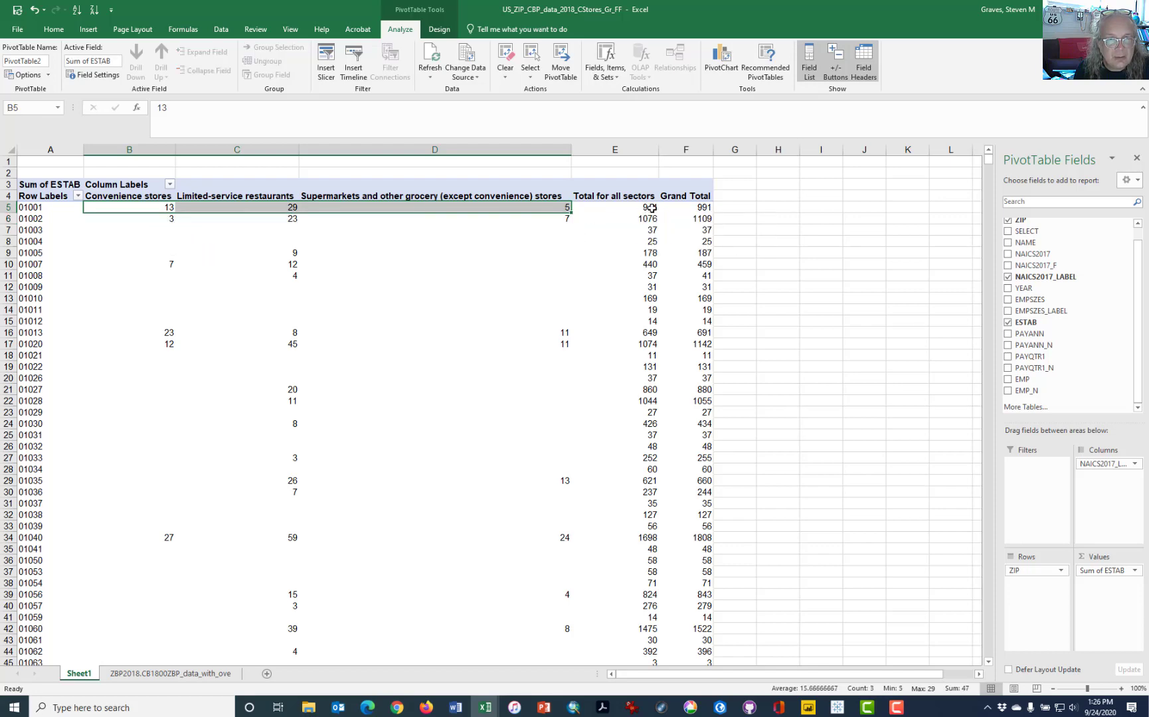
left_click(691, 208)
mouse_move(646, 208)
left_mouse_down()
mouse_move(646, 244)
mouse_move(645, 209)
left_mouse_up()
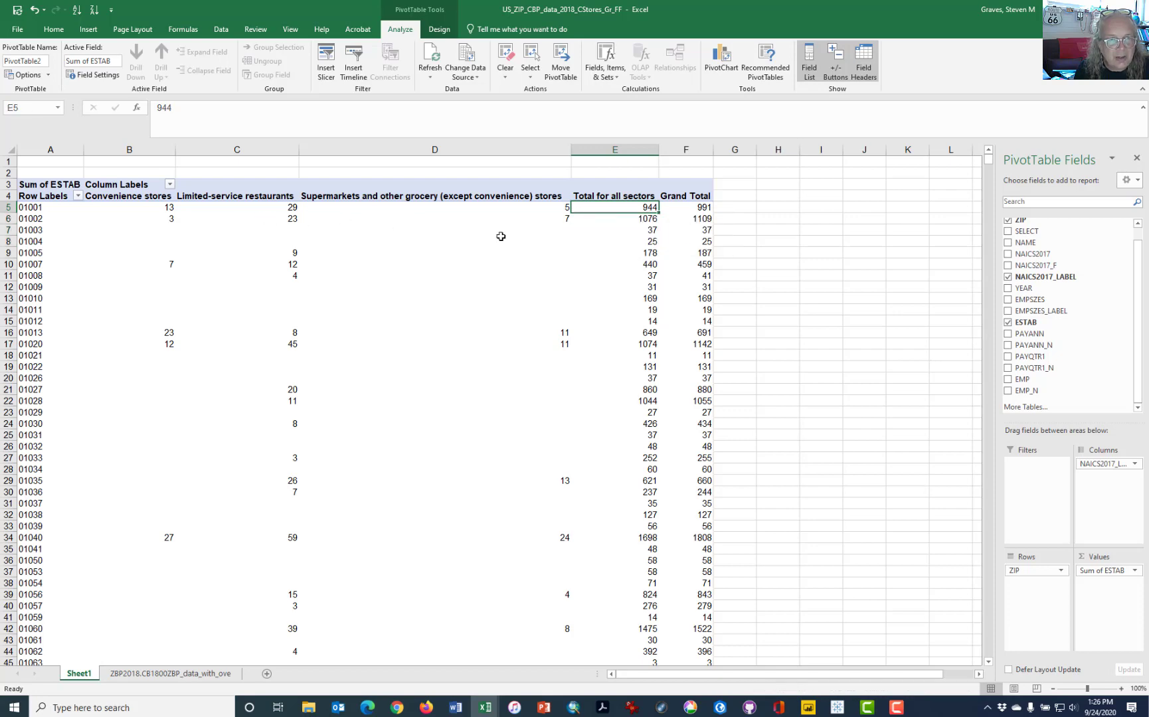
left_click(694, 190)
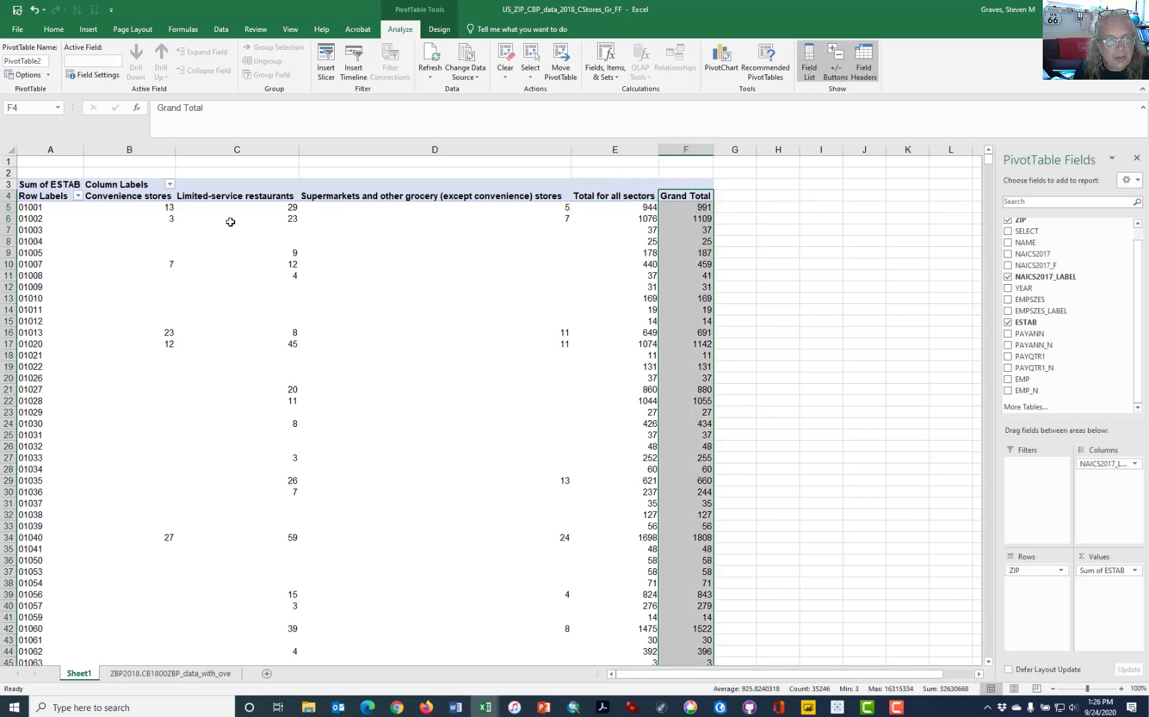
left_click_drag(618, 195, 166, 270)
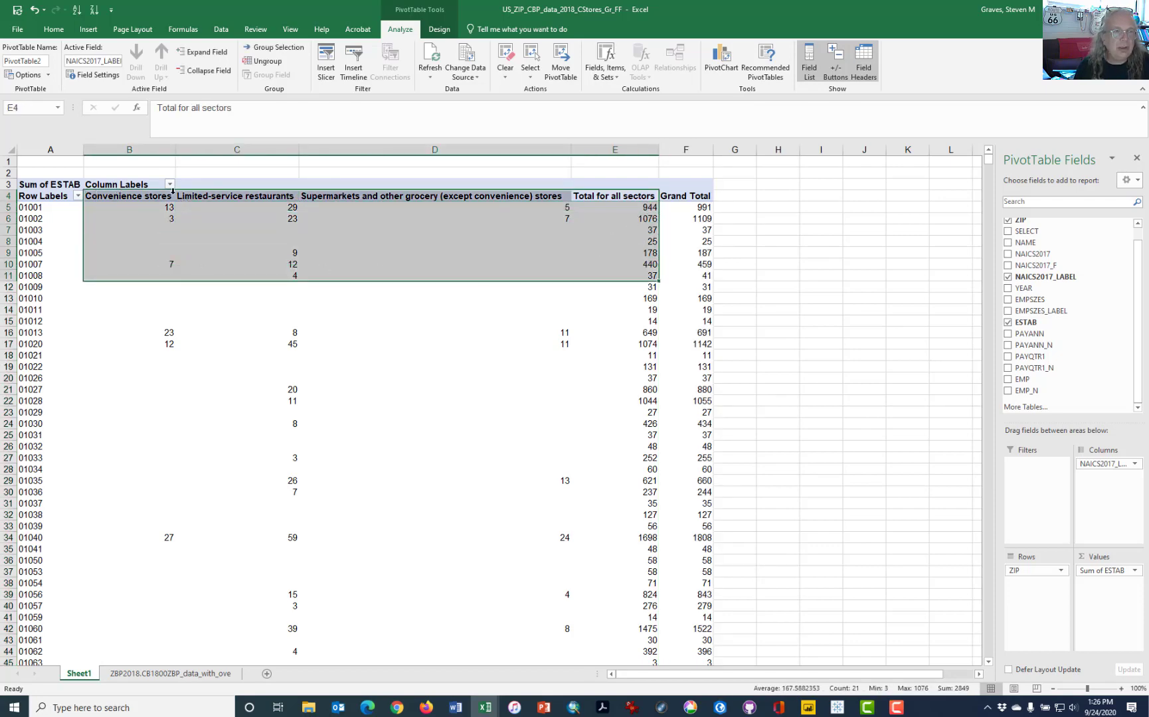
left_click(860, 291)
left_click(531, 231)
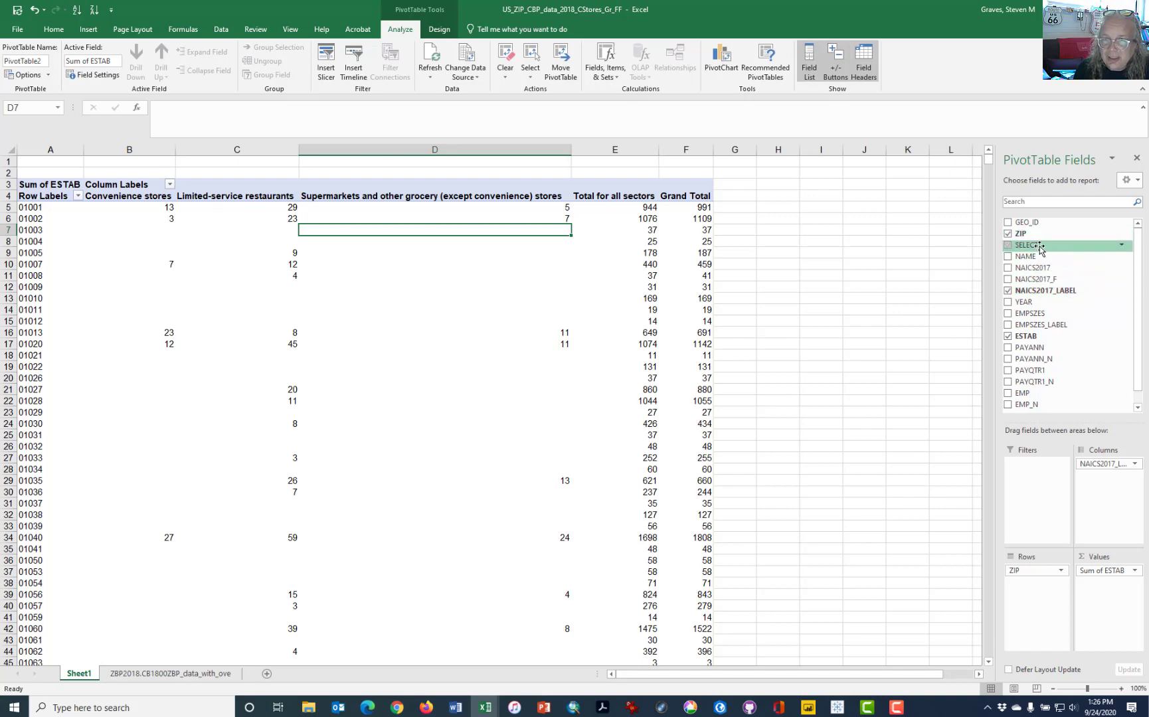
Step: Add the SELECT field to the PivotTable as a report filter
left_click_drag(1040, 250, 1034, 481)
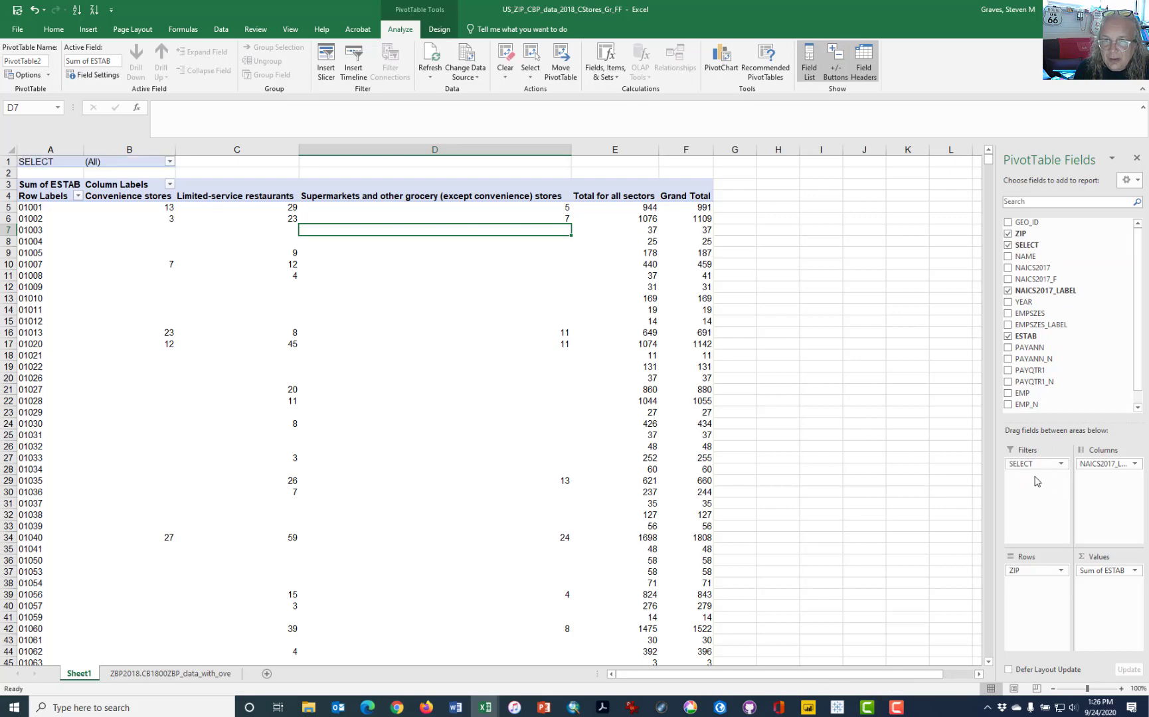
left_click(1061, 465)
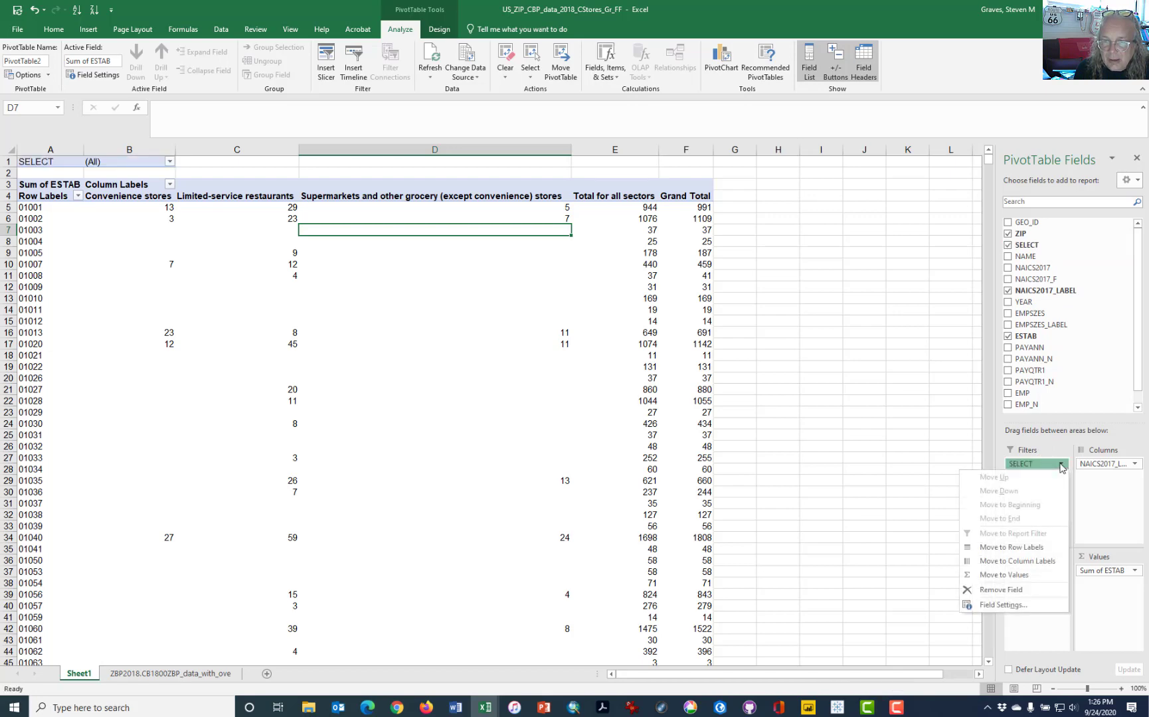
left_click(1060, 465)
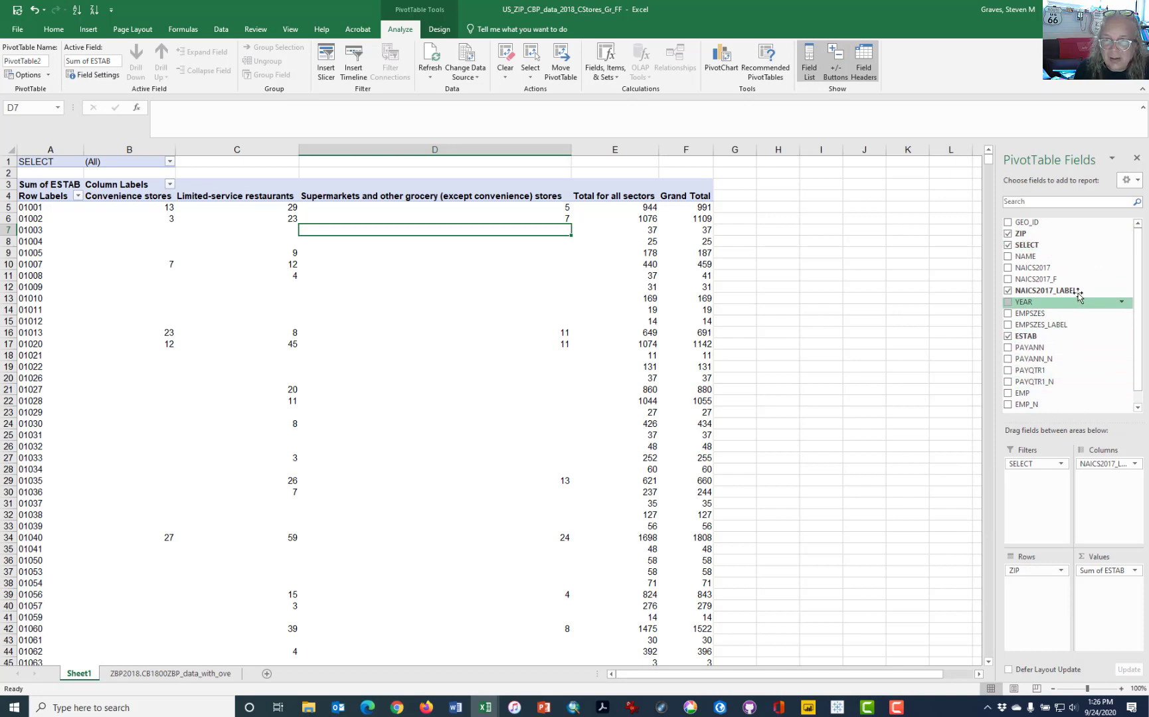
Step: Filter the PivotTable to the records whose SELECT value is x
left_click(170, 162)
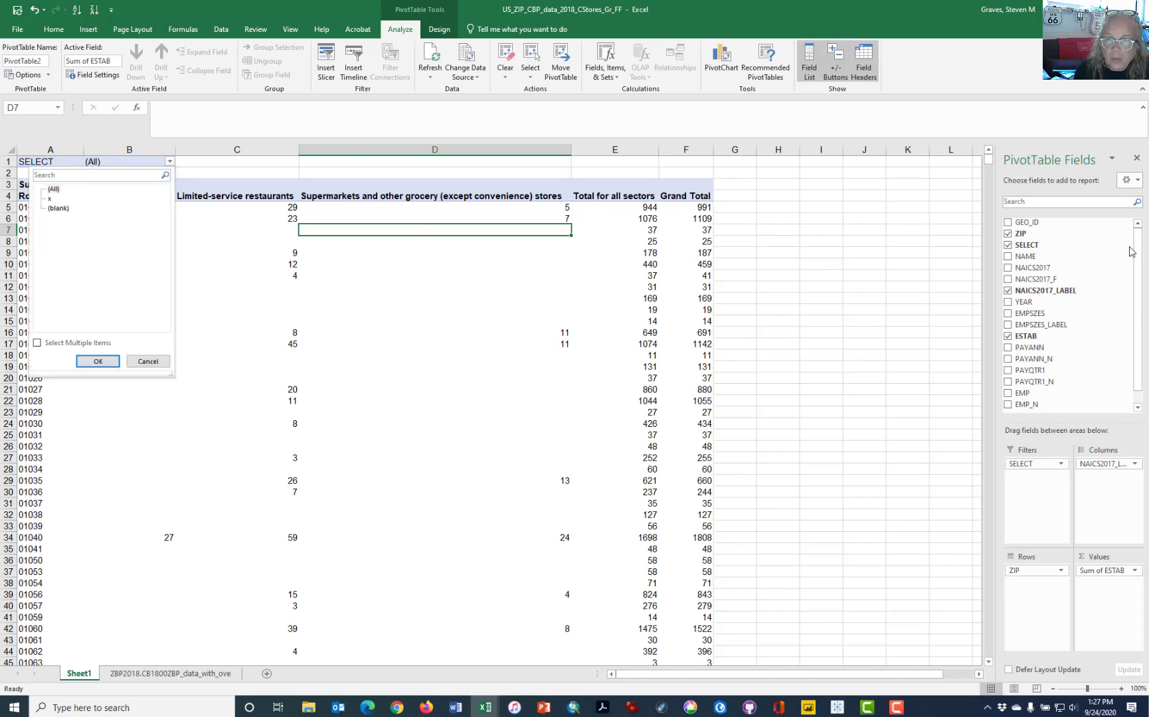
left_click(1048, 249)
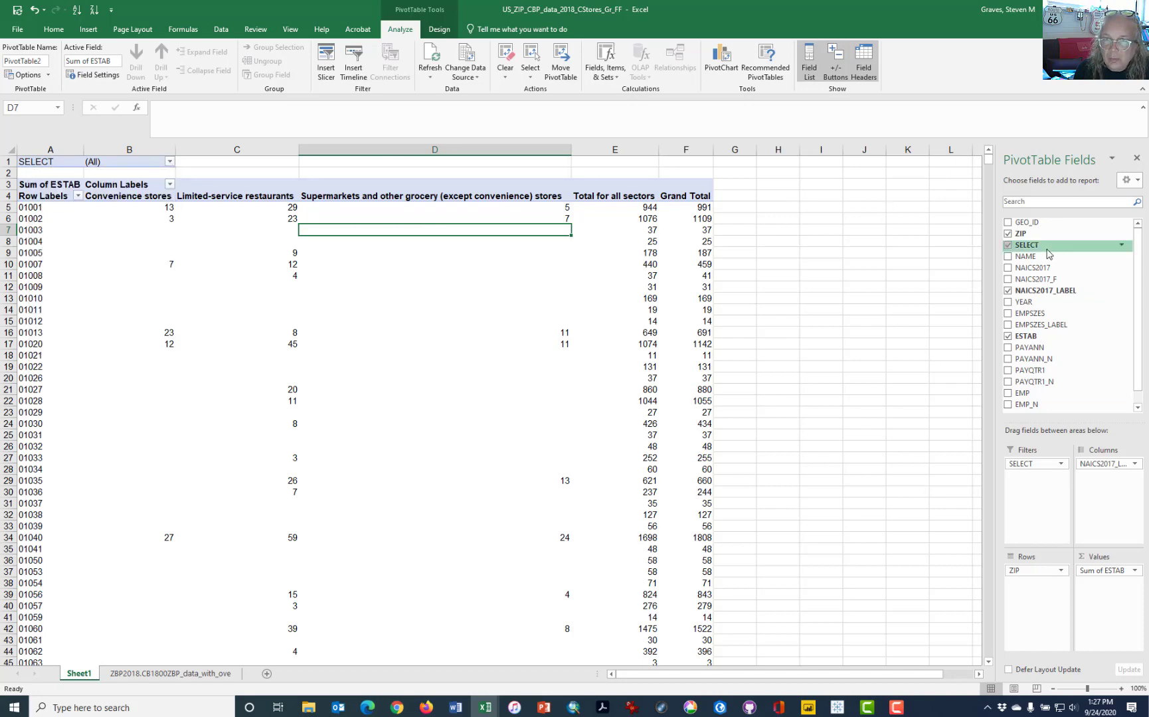
left_click(1122, 247)
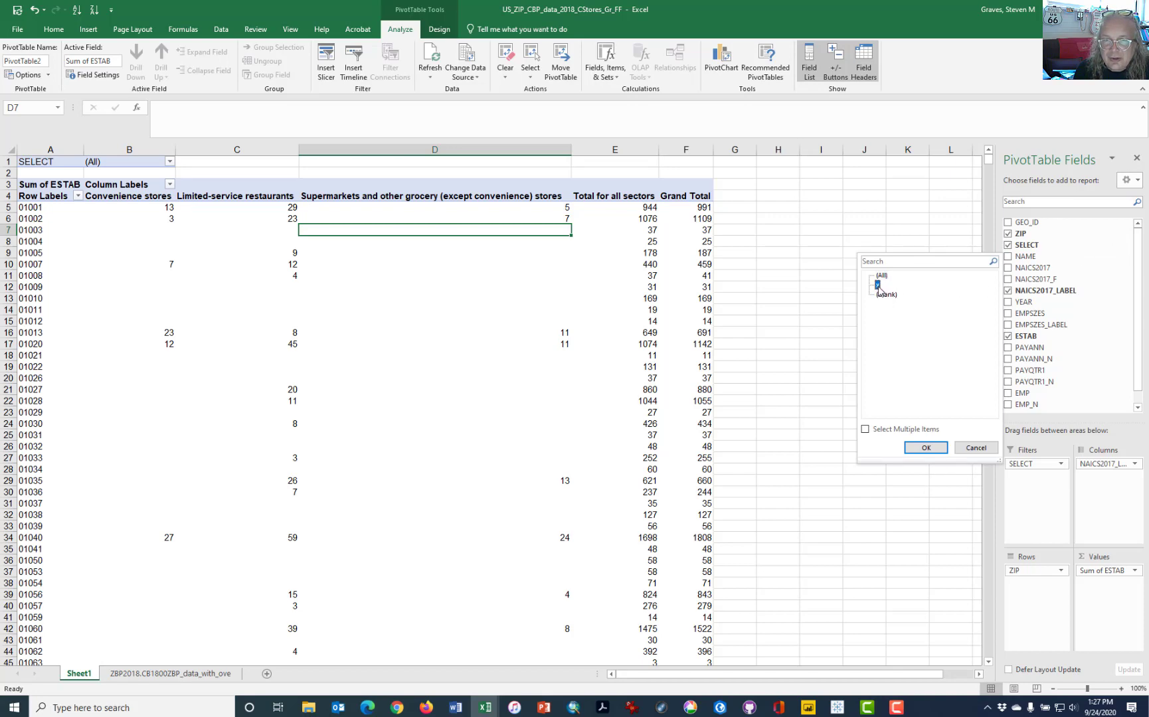
left_click(925, 448)
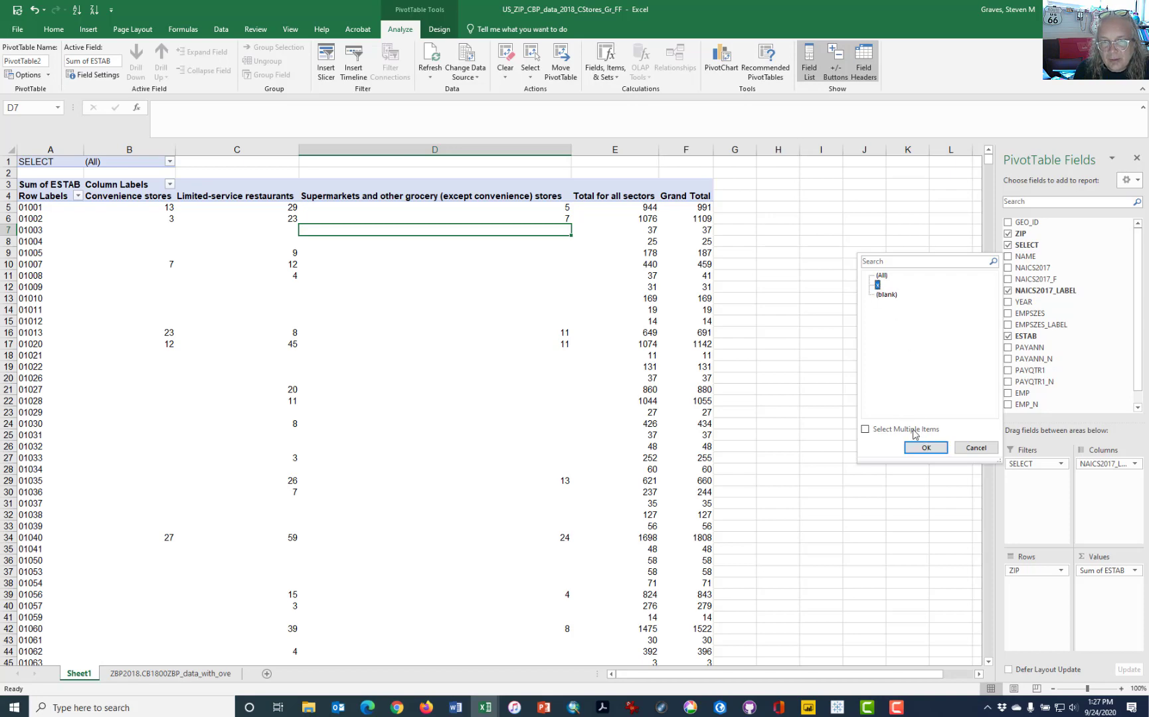
left_click(926, 448)
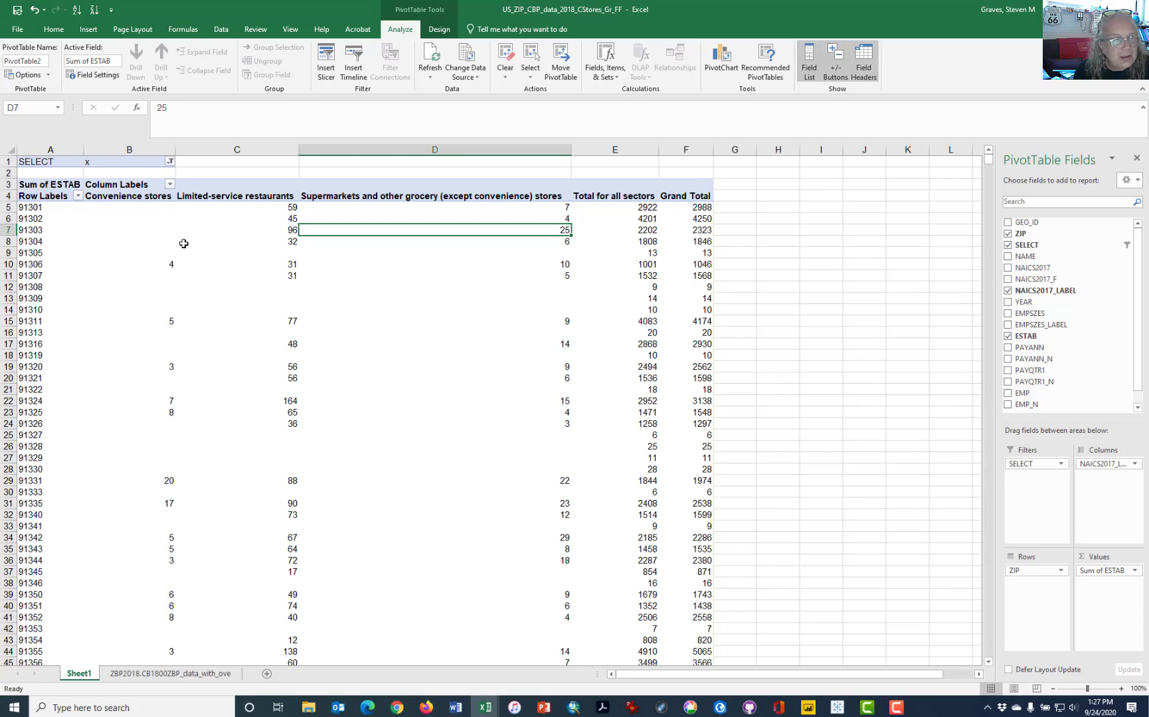
Step: Check that the filtered PivotTable lists the marked ZIP Codes starting at 91301
scroll(79, 246, "down", 3)
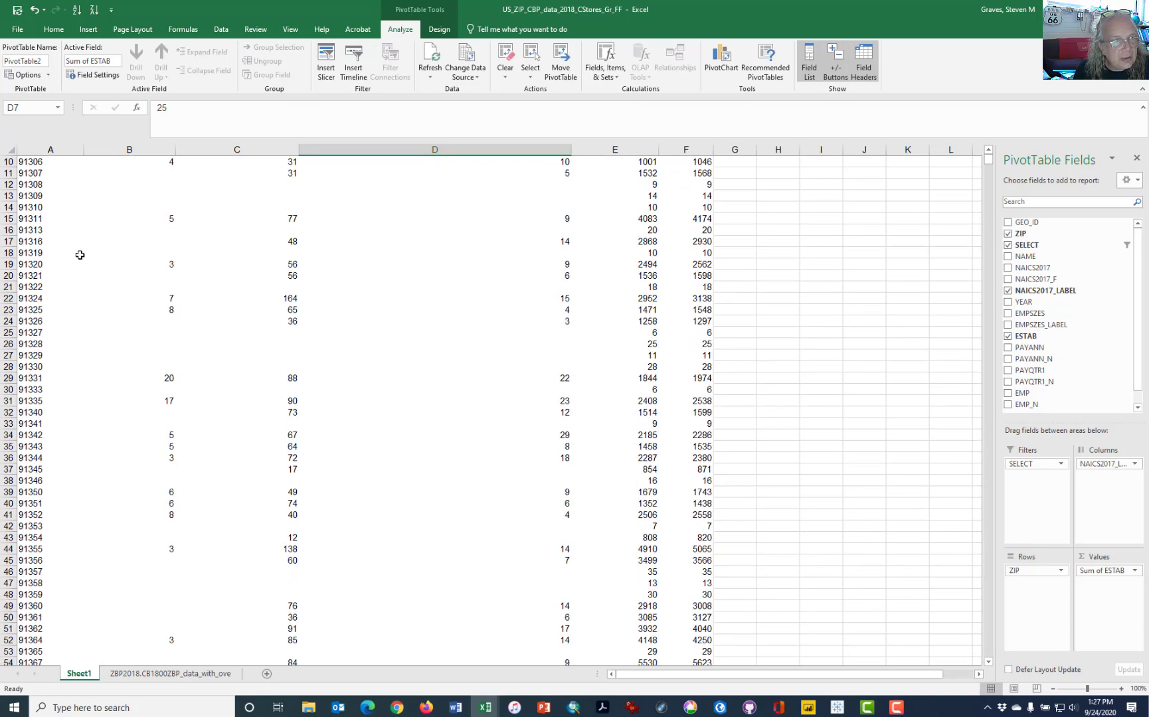
scroll(80, 255, "up", 3)
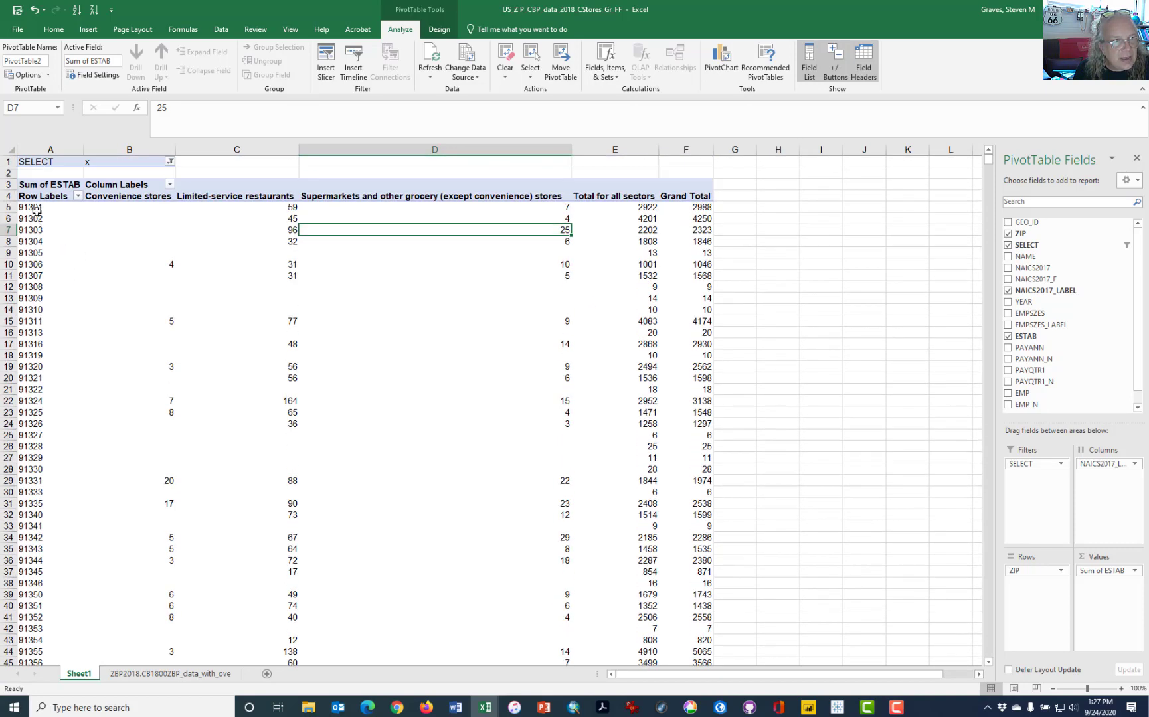
left_click_drag(31, 208, 309, 378)
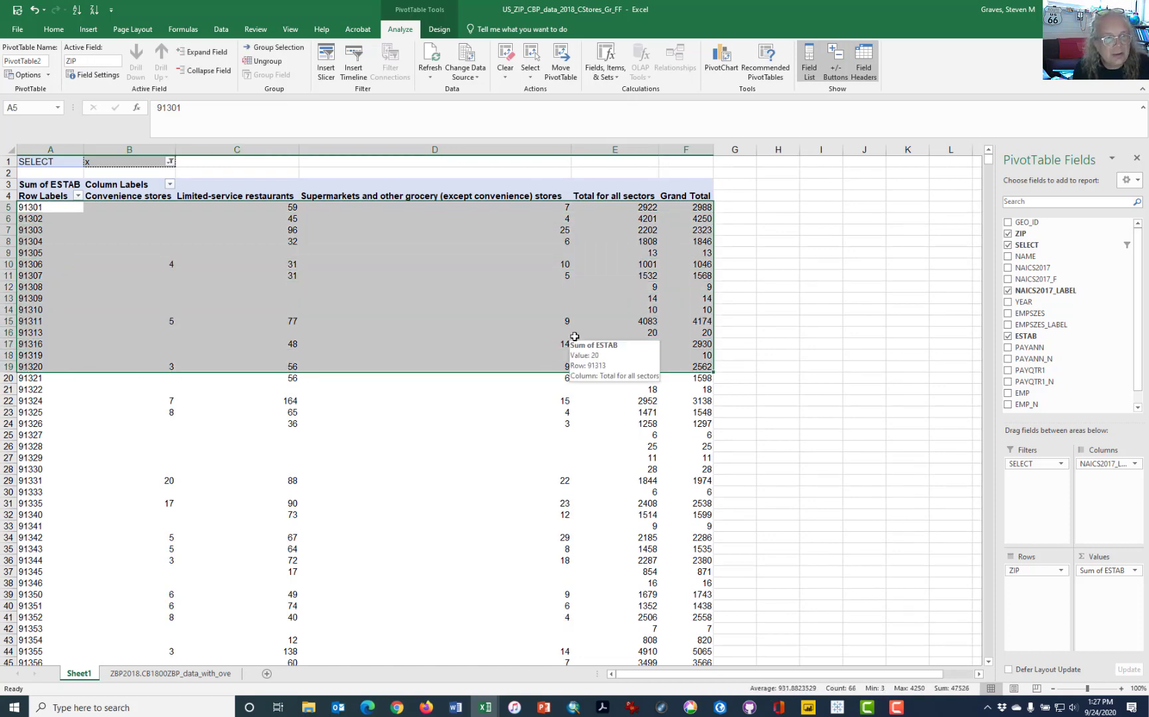
scroll(571, 340, "down", 3)
scroll(566, 346, "up", 3)
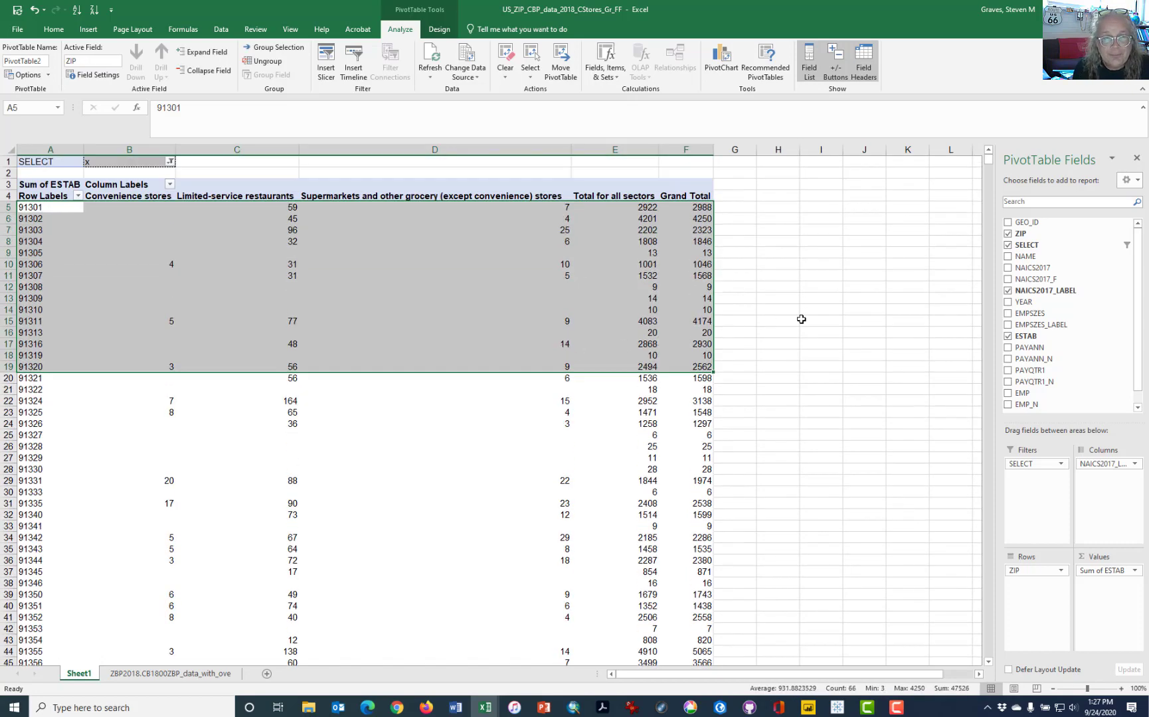
left_click(747, 321)
left_click(161, 256)
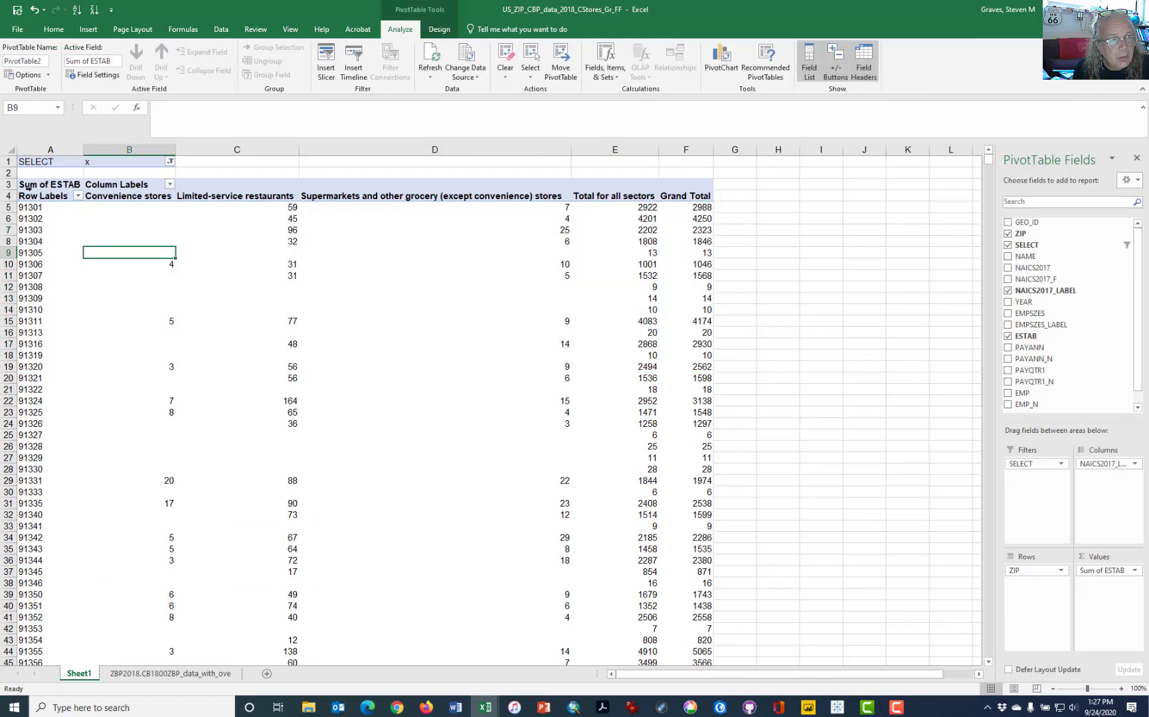
Step: Copy PivotTable range A4:E69, without the Grand Total column, as values into a new worksheet and widen columns A to E
left_click_drag(31, 194, 635, 714)
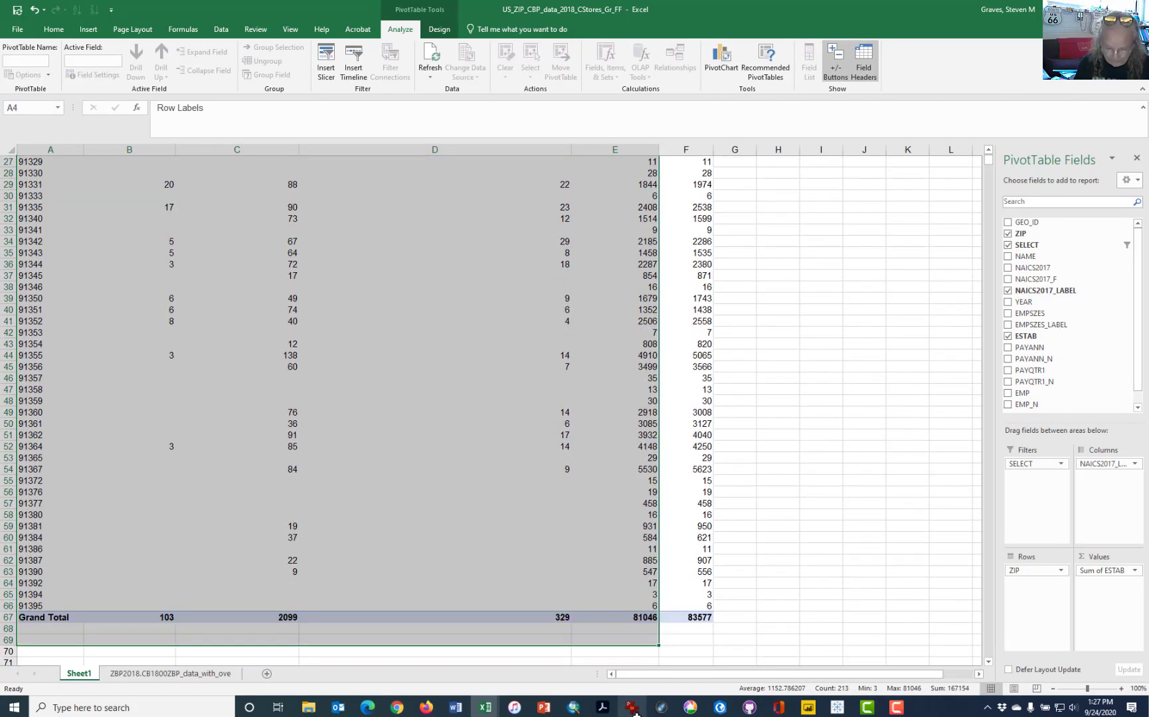
key("ctrl+c")
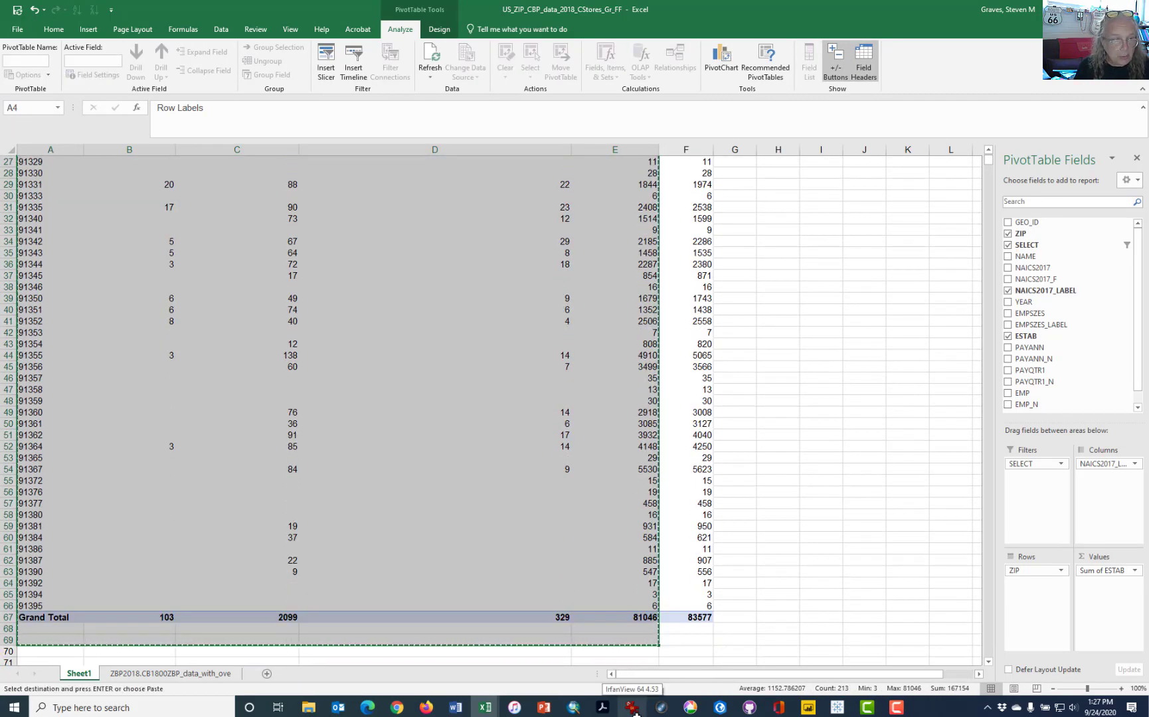
left_click(267, 674)
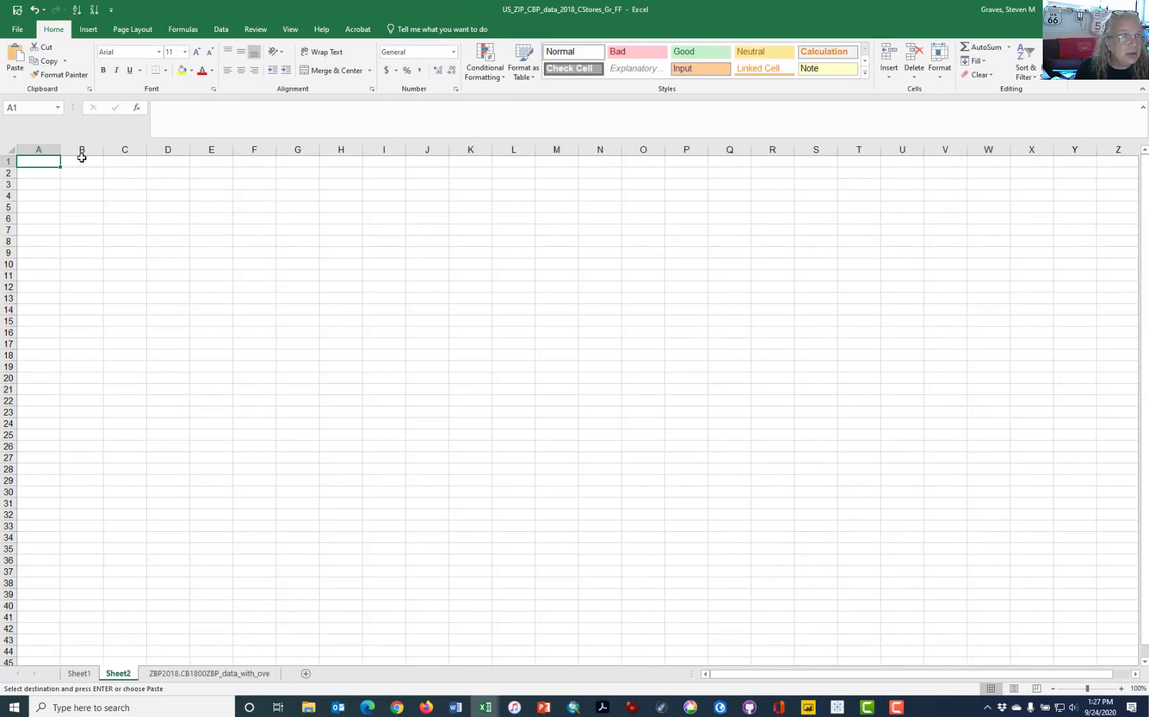
left_click(16, 73)
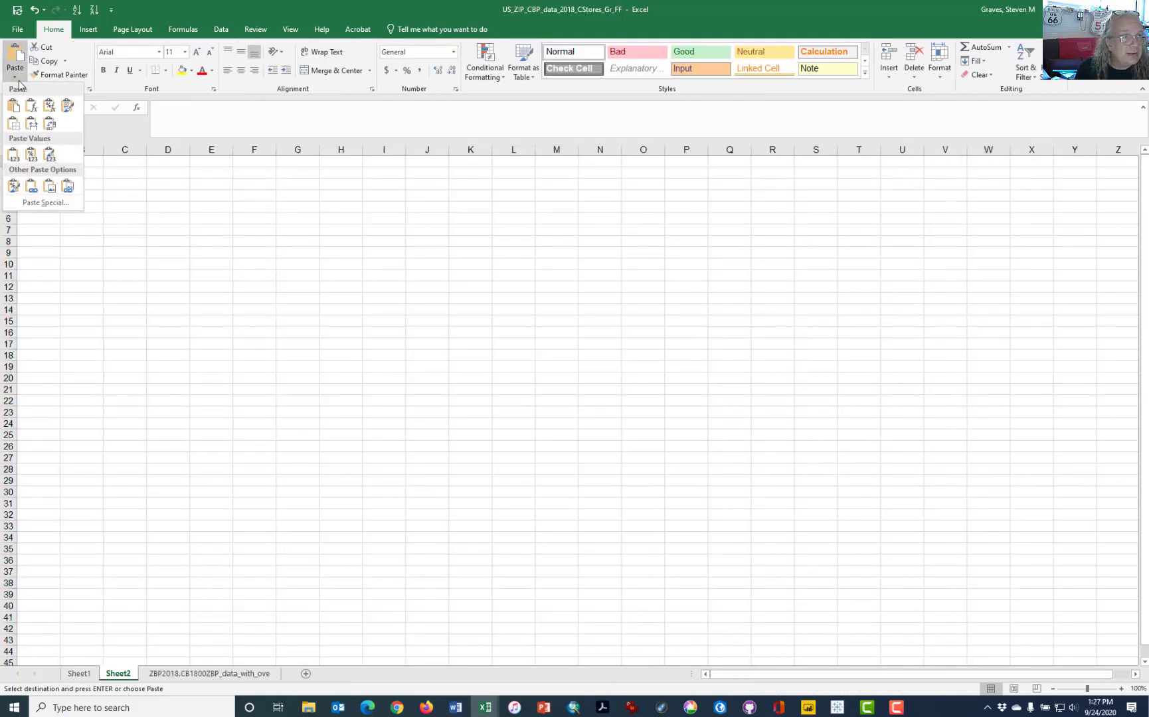
left_click(13, 157)
left_click(47, 174)
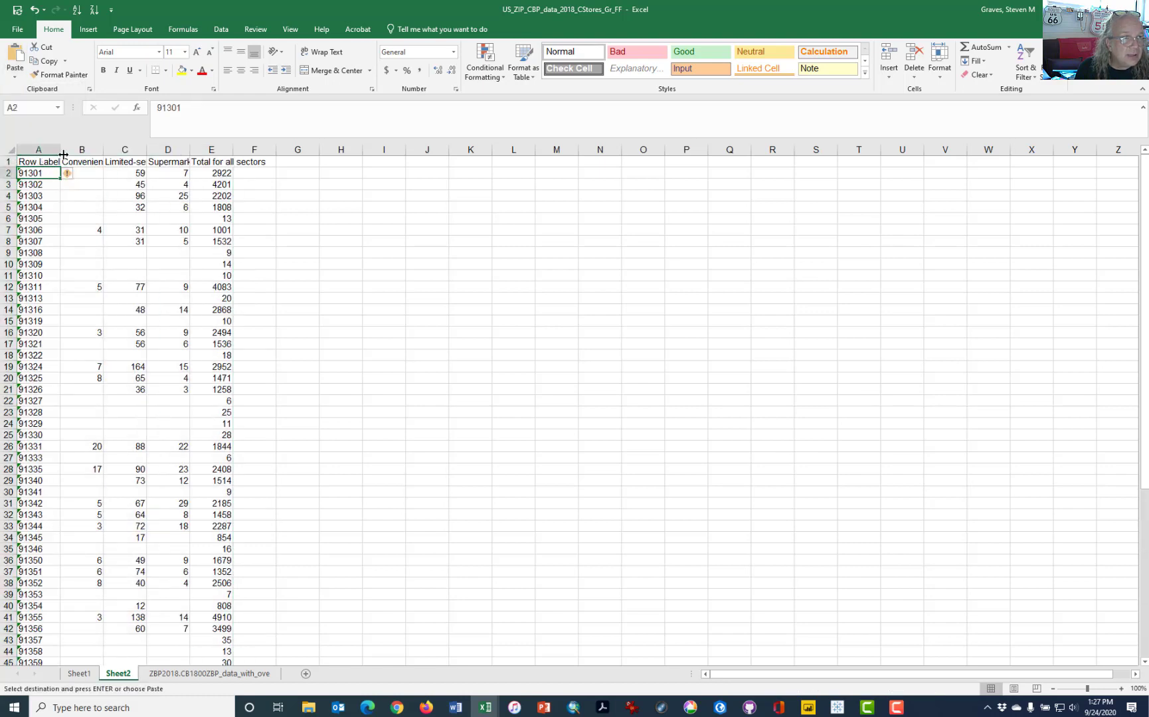
left_click_drag(39, 149, 259, 149)
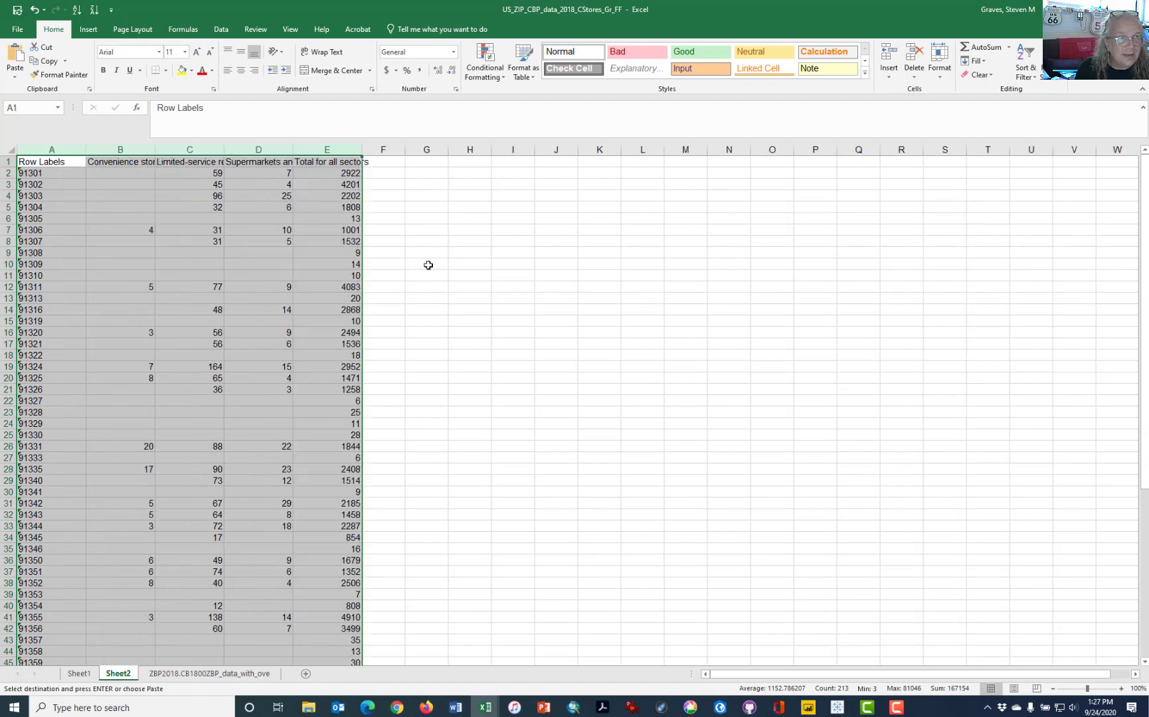